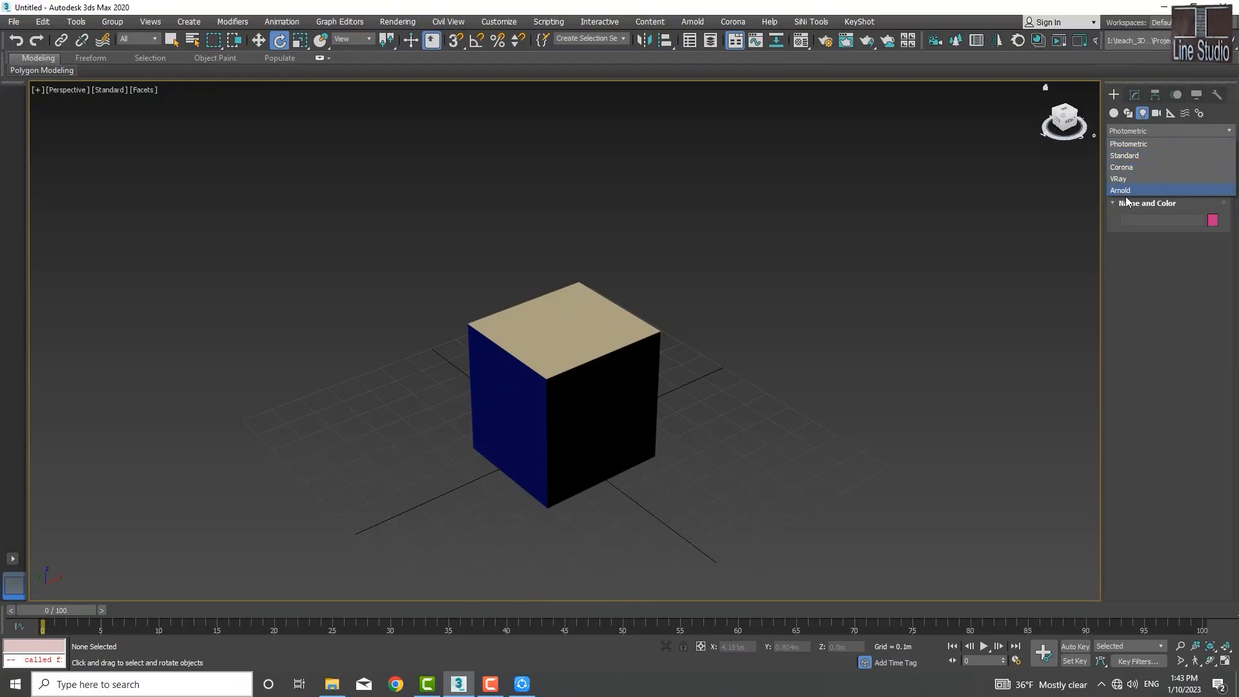
Start creating a CoronaLight from the Corona lights and collapse its Name and Color, Nonphysical properties and IES settings
{"action": "left_click", "coordinate": [1141, 166]}
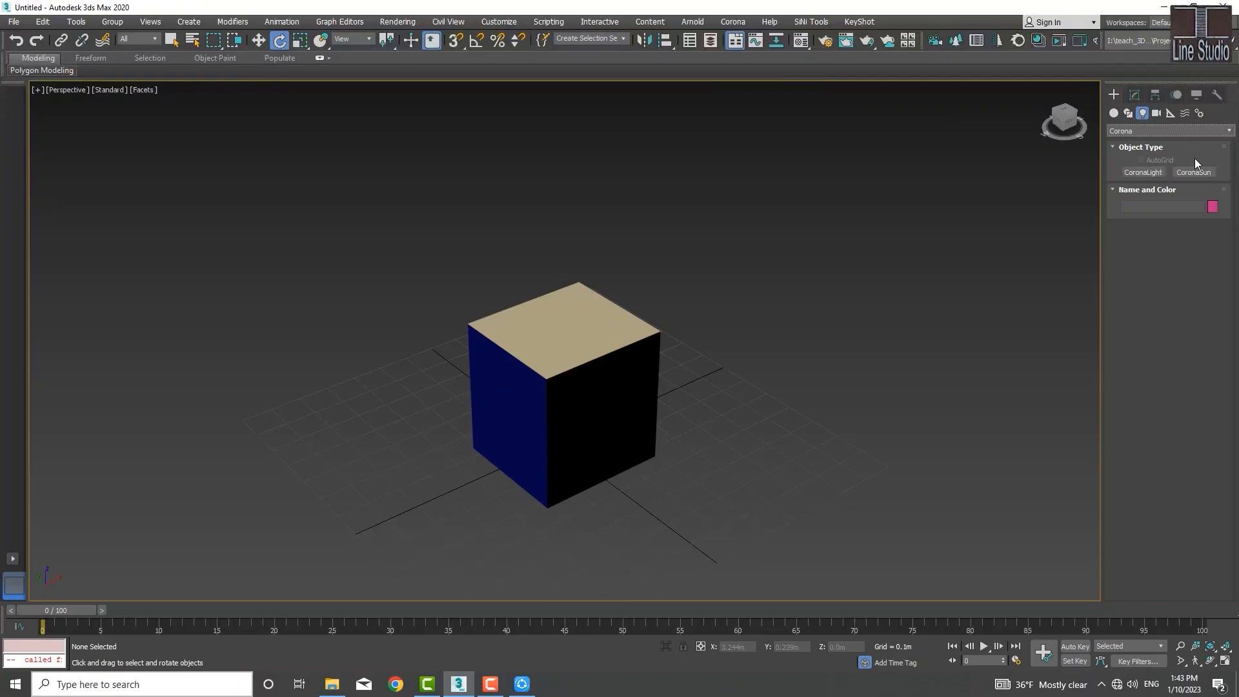
{"action": "left_click", "coordinate": [1148, 171]}
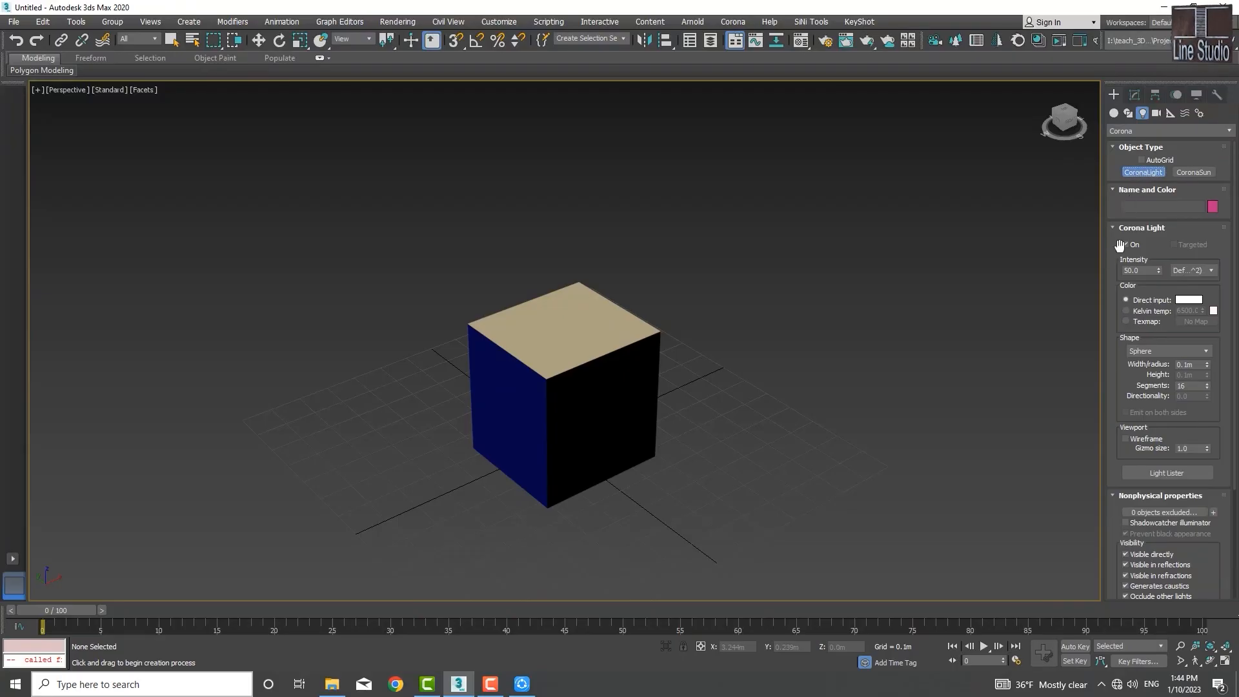
{"action": "left_click", "coordinate": [1111, 192]}
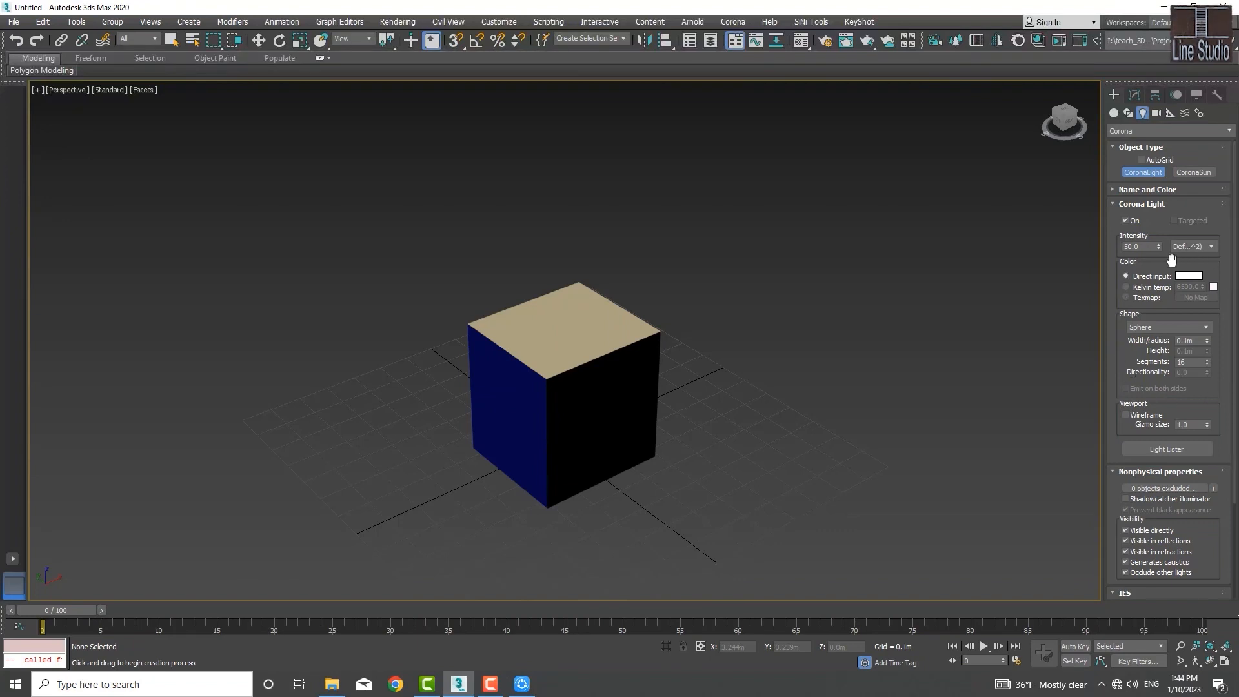
{"action": "left_click", "coordinate": [1114, 473]}
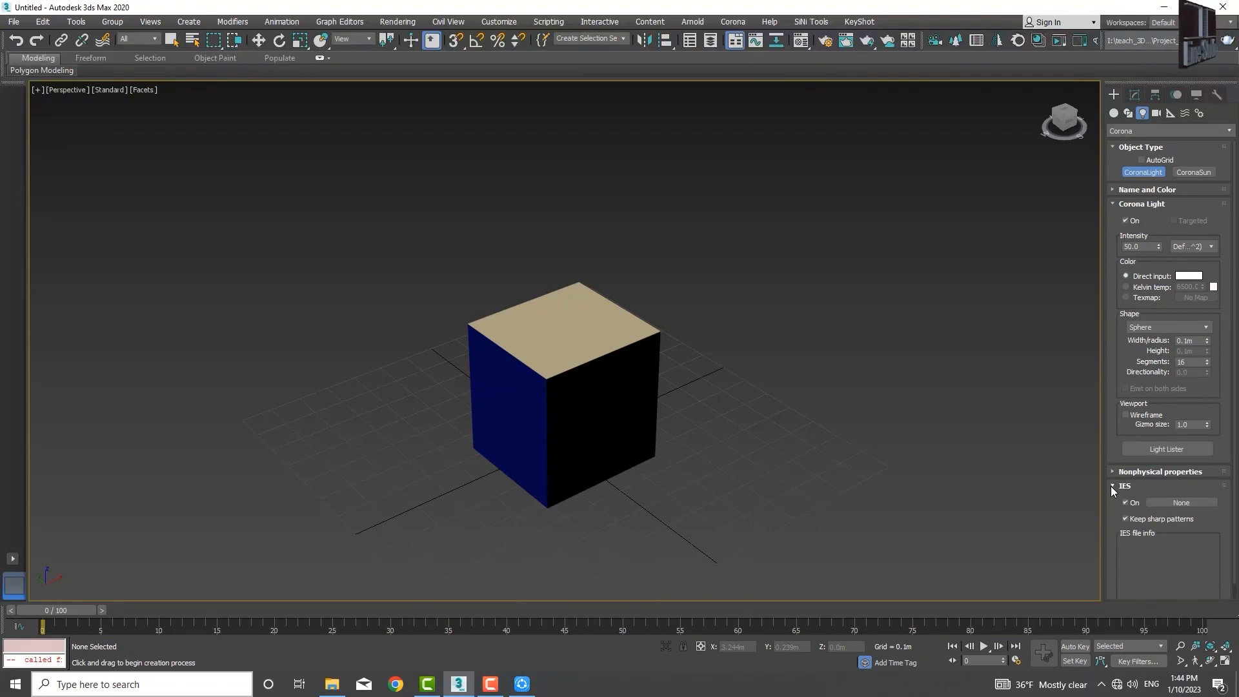
{"action": "left_click", "coordinate": [1112, 486]}
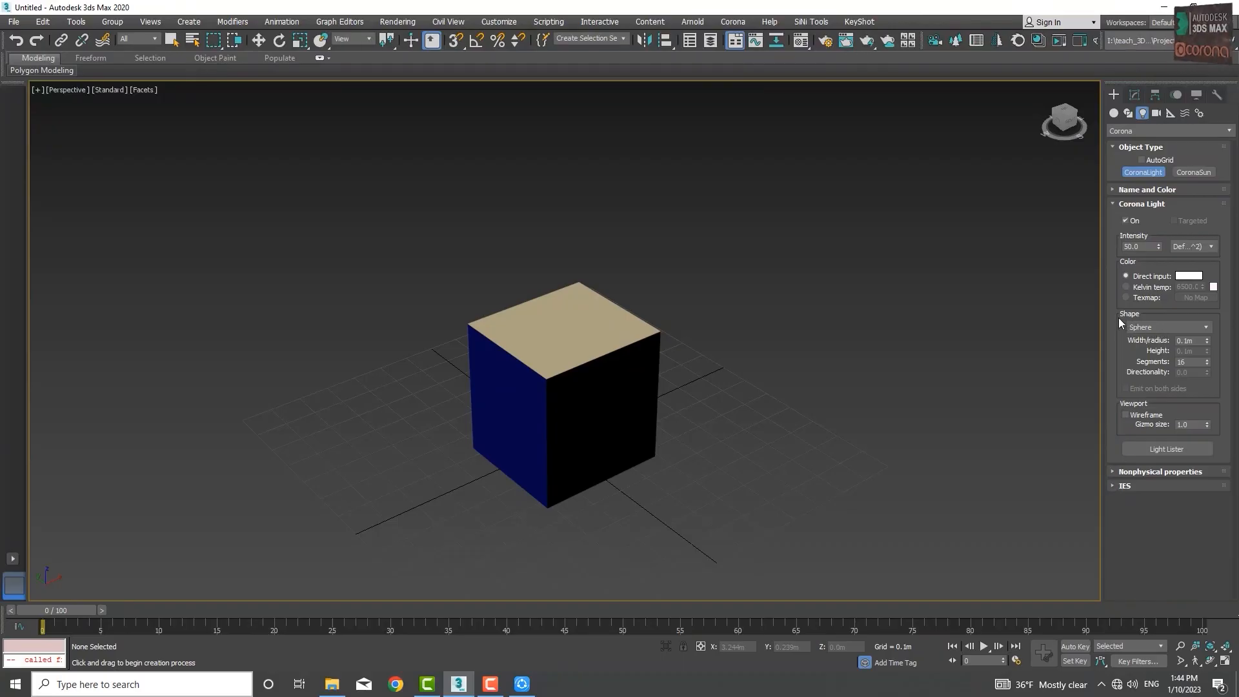
Create a sphere-shaped CoronaLight beside the cube in the Top view and adjust it to a 0.413 m radius with 13 segments
{"action": "middle_click_drag", "start_coordinate": [805, 353], "coordinate": [812, 352]}
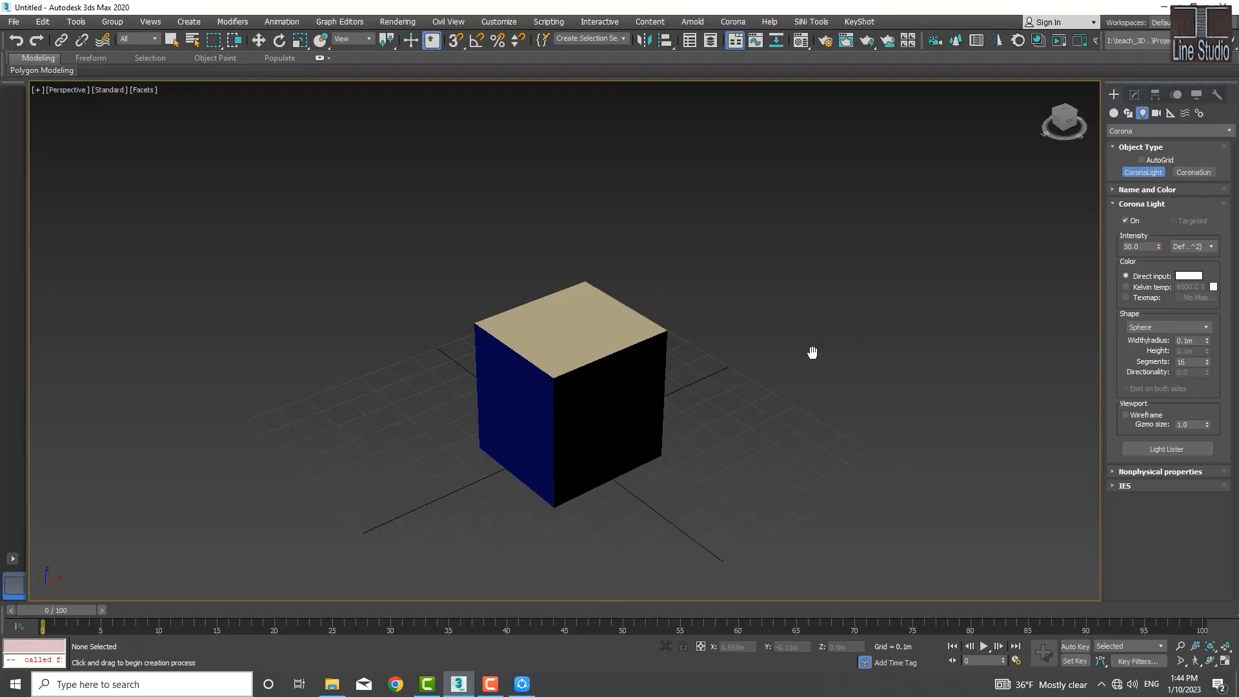
{"action": "key", "text": "alt+w"}
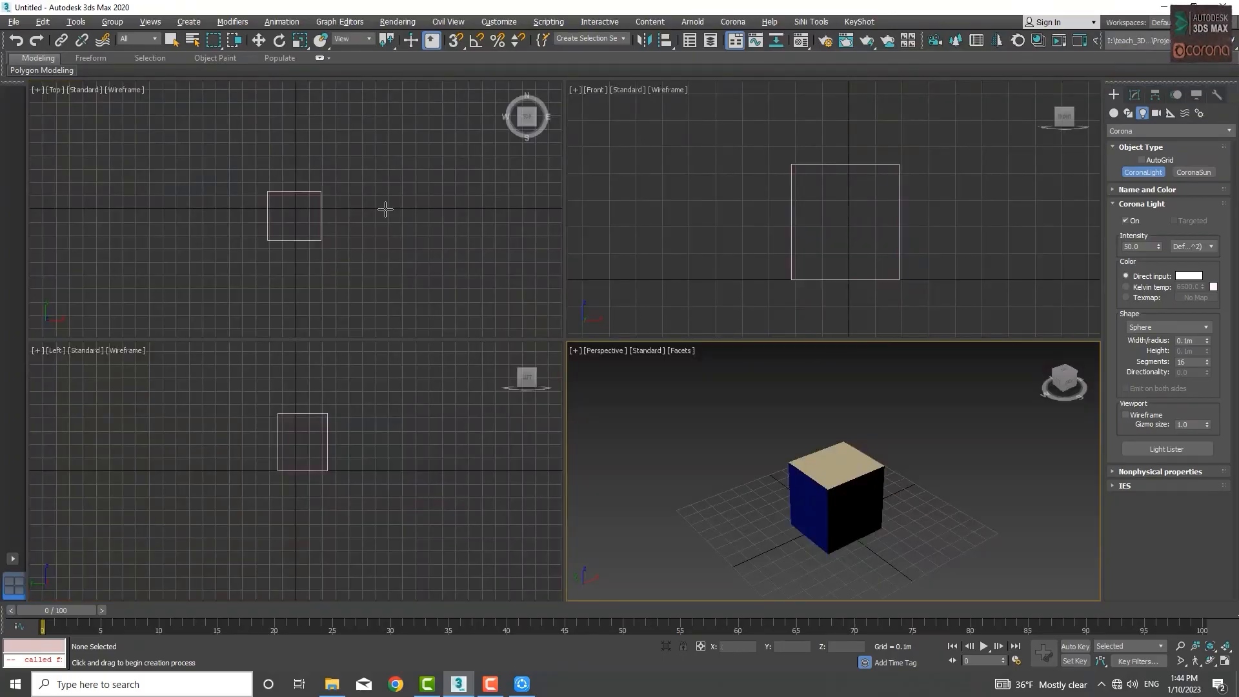
{"action": "left_click", "coordinate": [1151, 330]}
{"action": "left_click", "coordinate": [1152, 330]}
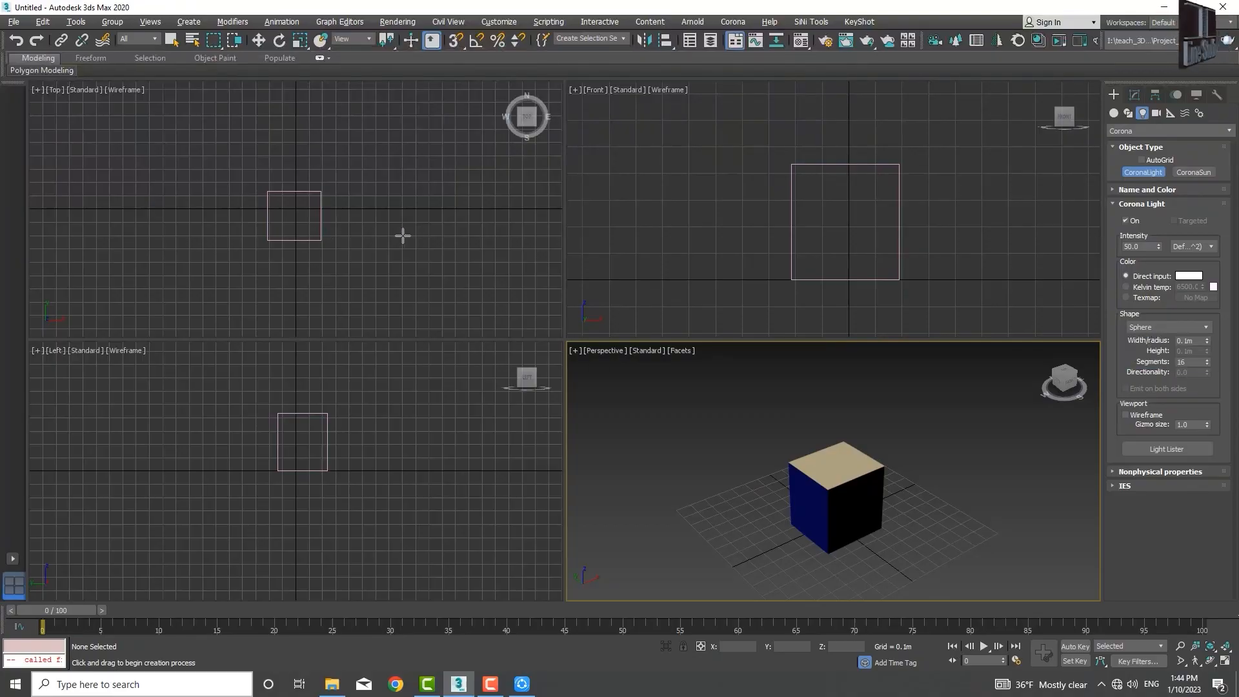
{"action": "left_click_drag", "start_coordinate": [412, 211], "coordinate": [455, 234]}
{"action": "middle_click_drag", "start_coordinate": [938, 500], "coordinate": [873, 488]}
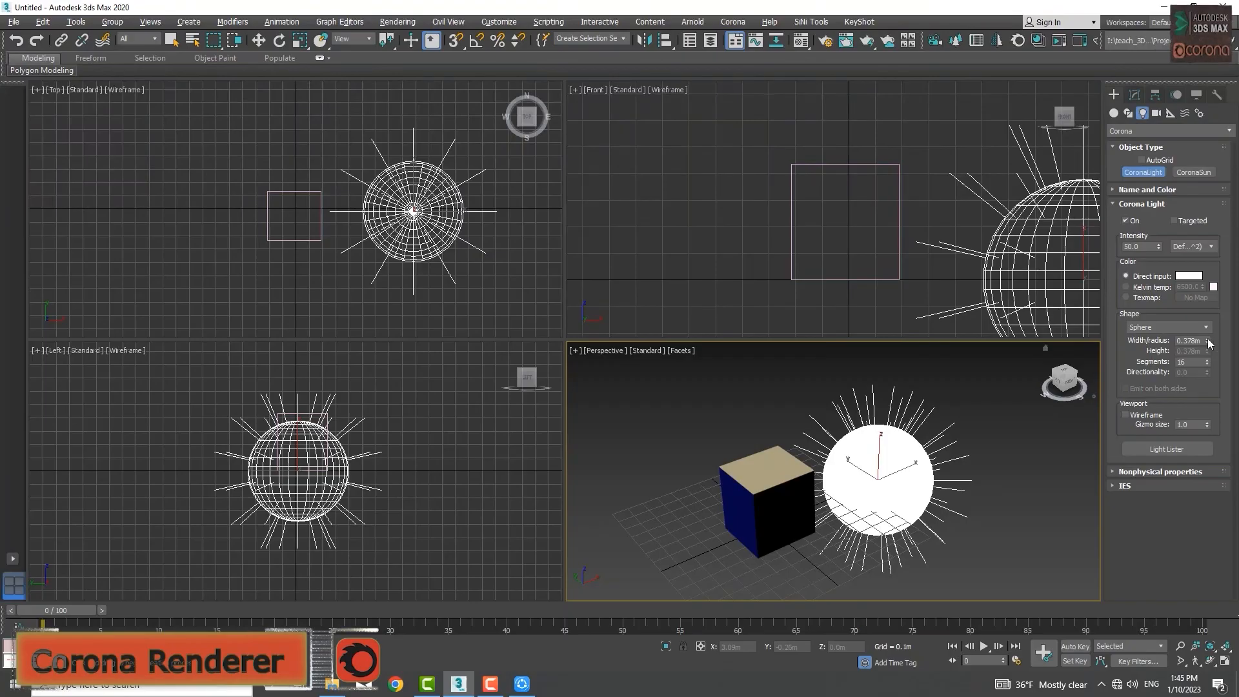
{"action": "mouse_move", "coordinate": [1207, 338]}
{"action": "left_mouse_down"}
{"action": "mouse_move", "coordinate": [1208, 326]}
{"action": "mouse_move", "coordinate": [1209, 374]}
{"action": "mouse_move", "coordinate": [1208, 363]}
{"action": "left_mouse_up"}
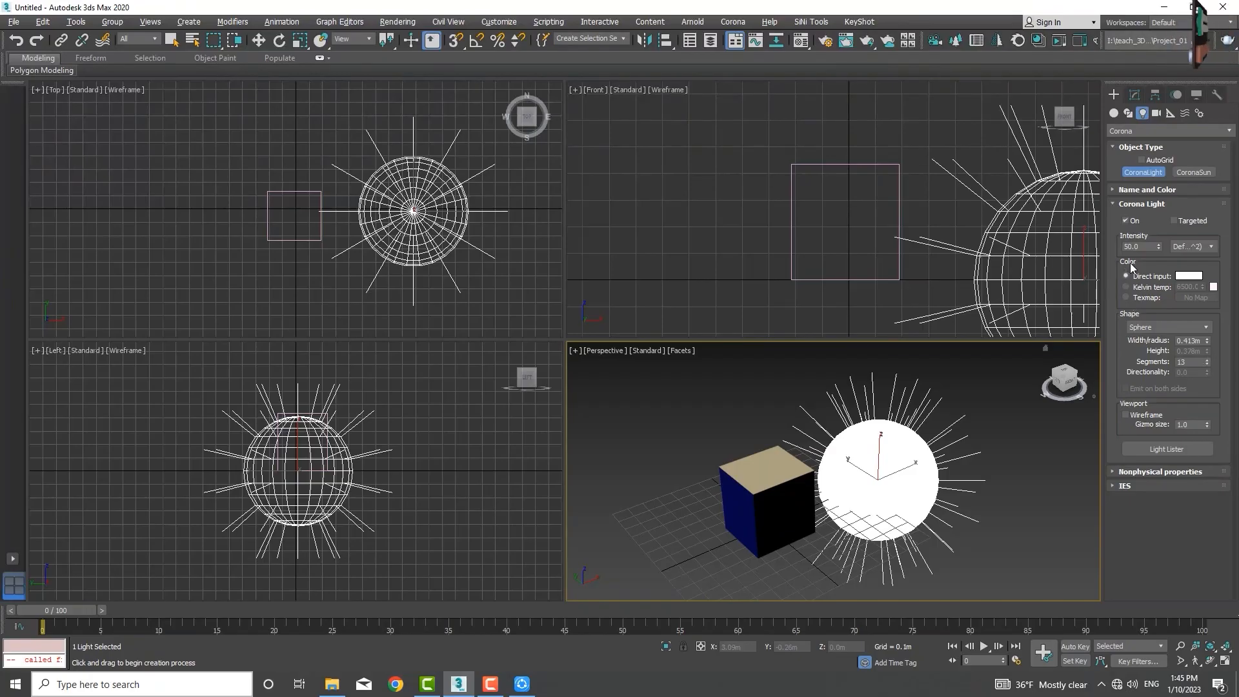
Set the light's Direct input color to a salmon red with a saturation of about 205
{"action": "left_click", "coordinate": [1189, 276]}
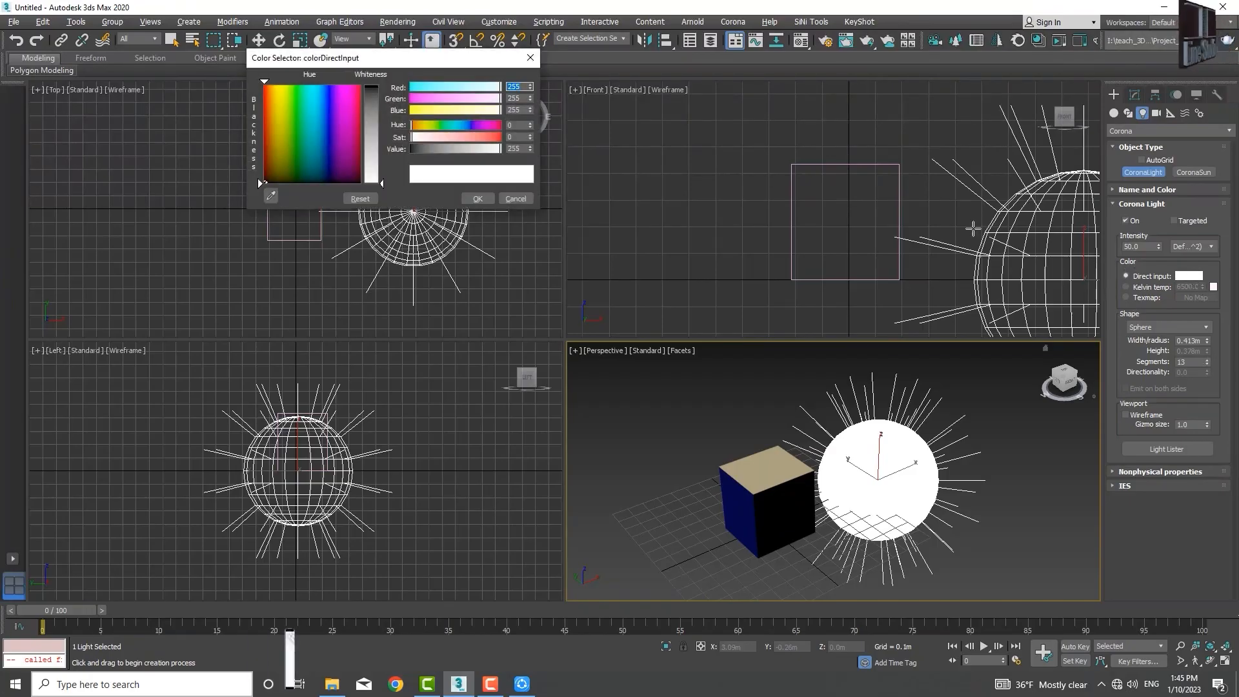
{"action": "left_click_drag", "start_coordinate": [492, 144], "coordinate": [456, 138]}
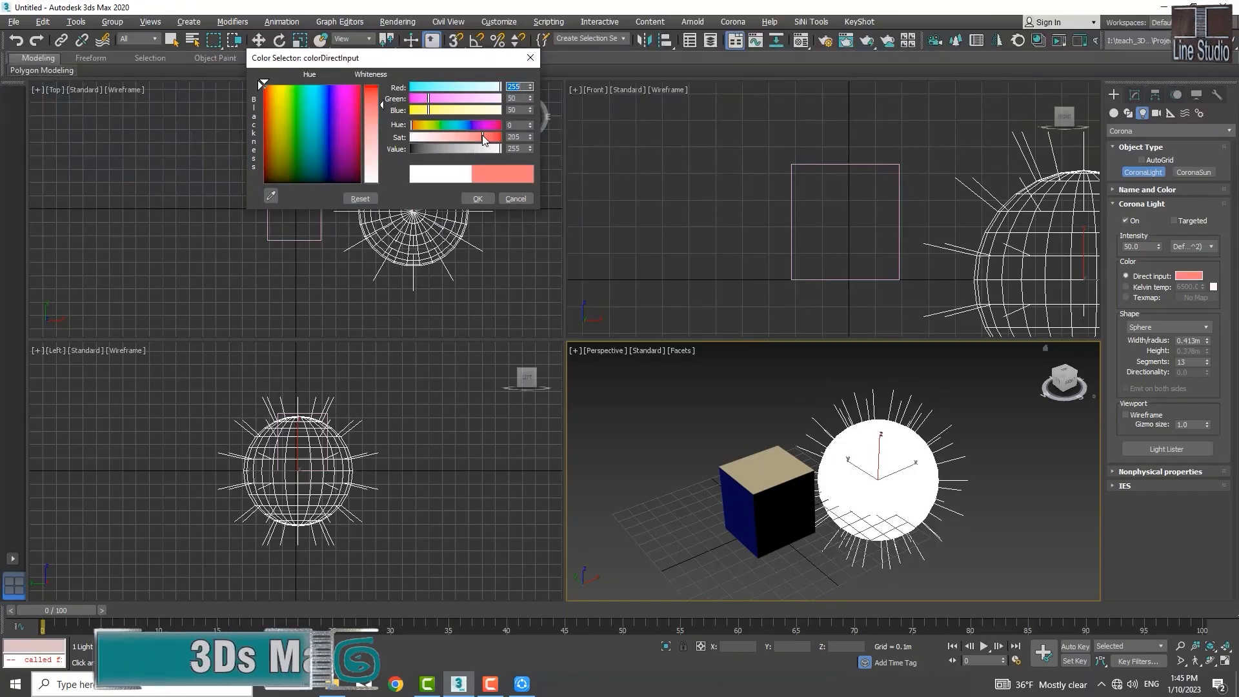
{"action": "left_click", "coordinate": [478, 198]}
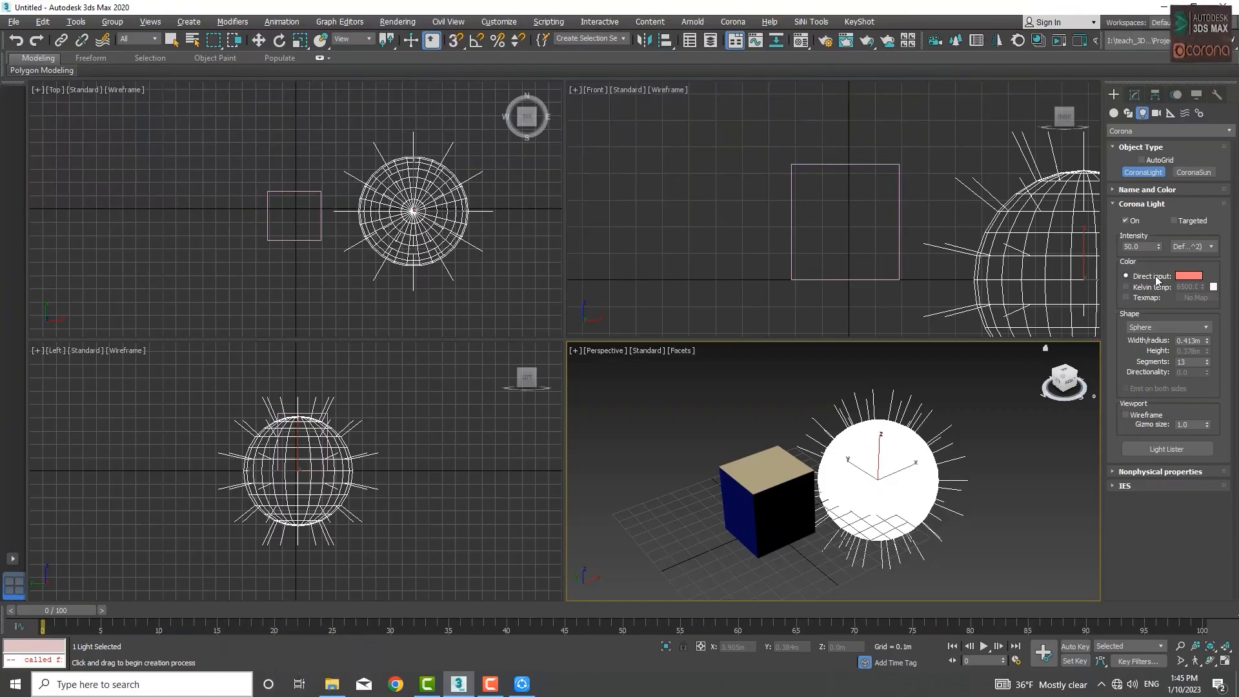
Switch the light's color to Kelvin temp, try about 15535, and lower it to 1000
{"action": "left_click", "coordinate": [1125, 287]}
{"action": "left_click_drag", "start_coordinate": [1204, 289], "coordinate": [1195, 222]}
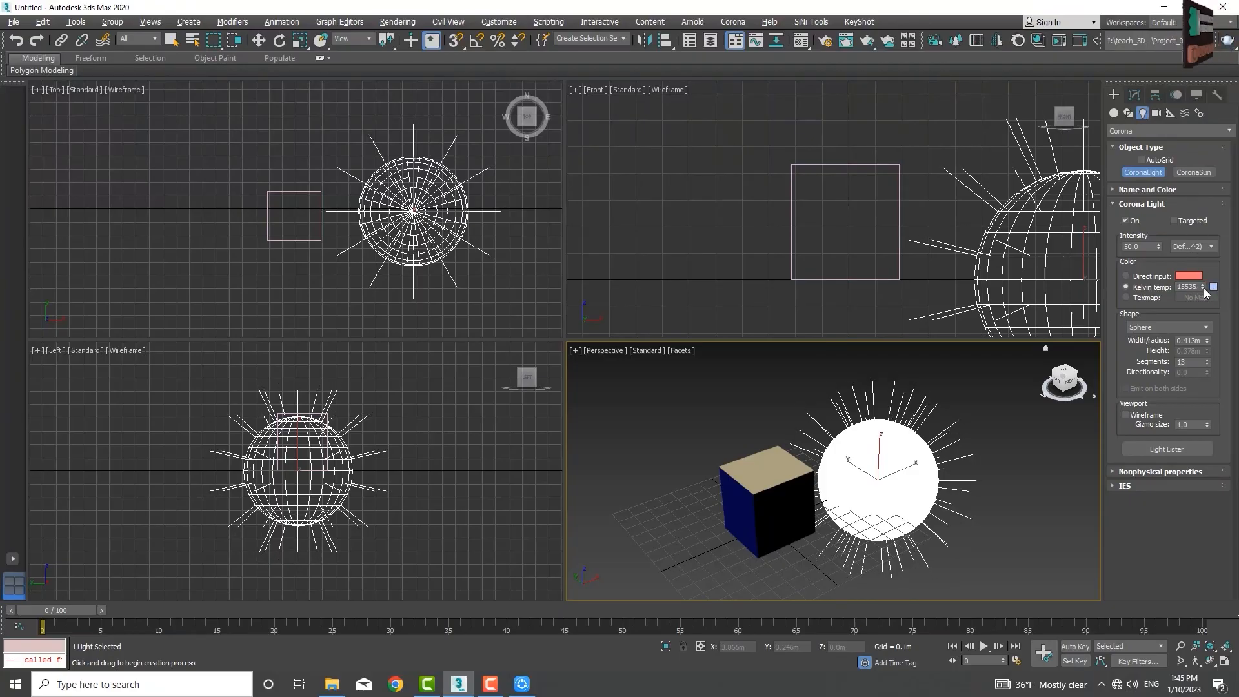
{"action": "left_click_drag", "start_coordinate": [1203, 286], "coordinate": [1207, 354]}
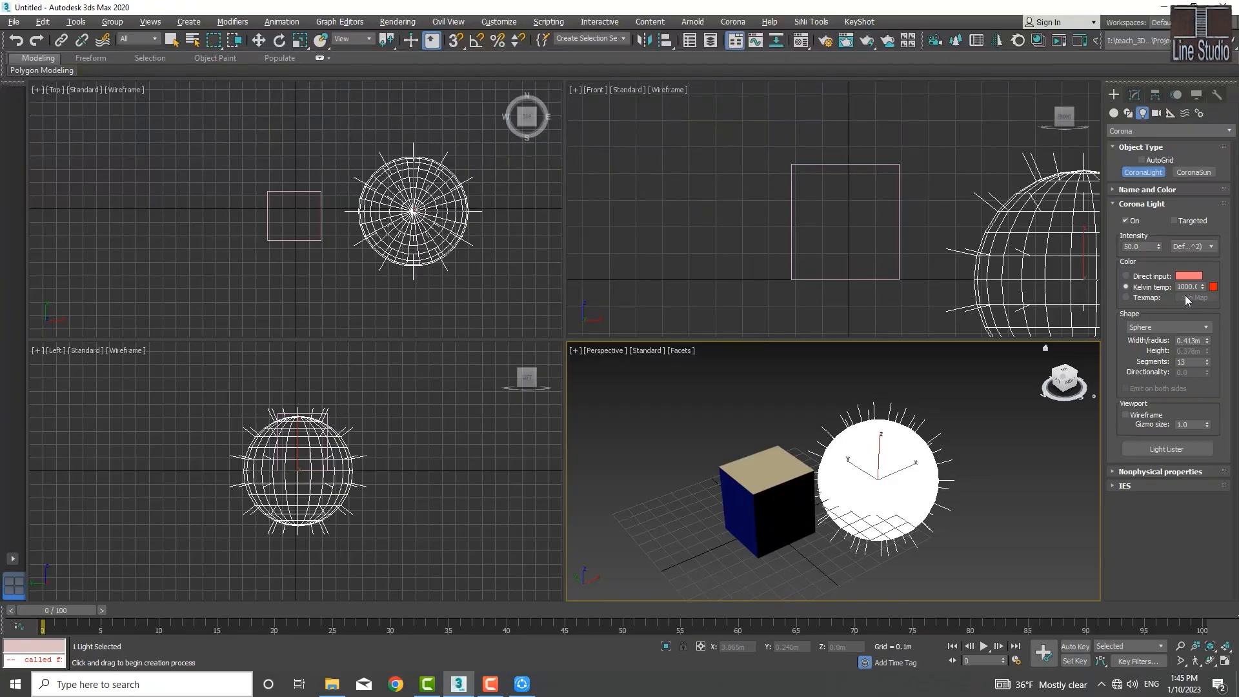
Inspect the maps offered for the light's Texmap color without assigning one, and return the color mode to Direct input
{"action": "left_click", "coordinate": [1126, 296]}
{"action": "left_click", "coordinate": [1196, 298]}
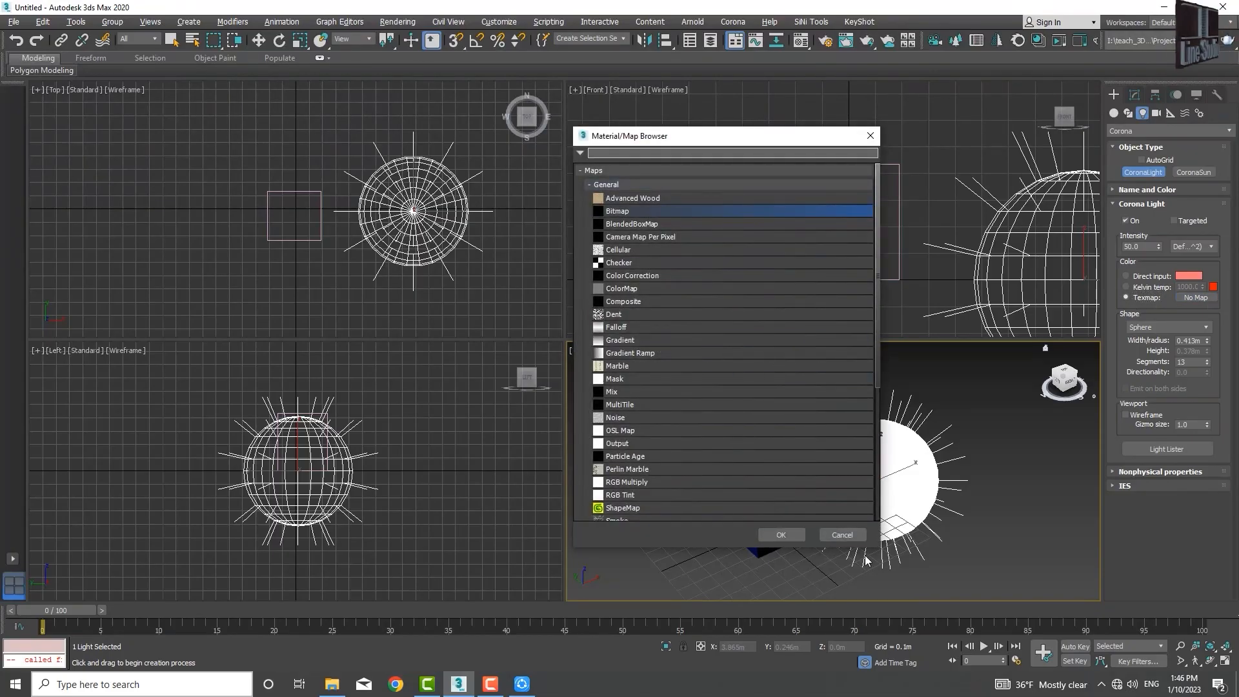
{"action": "left_click", "coordinate": [843, 536]}
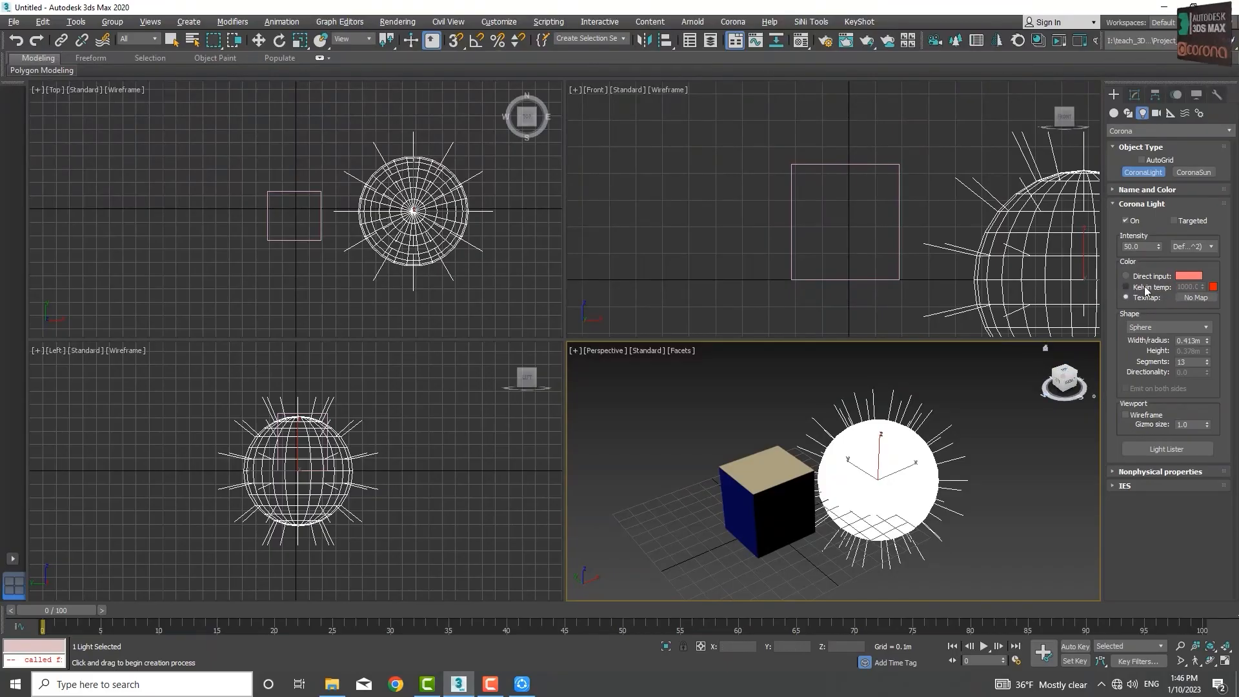
{"action": "left_click", "coordinate": [1126, 275]}
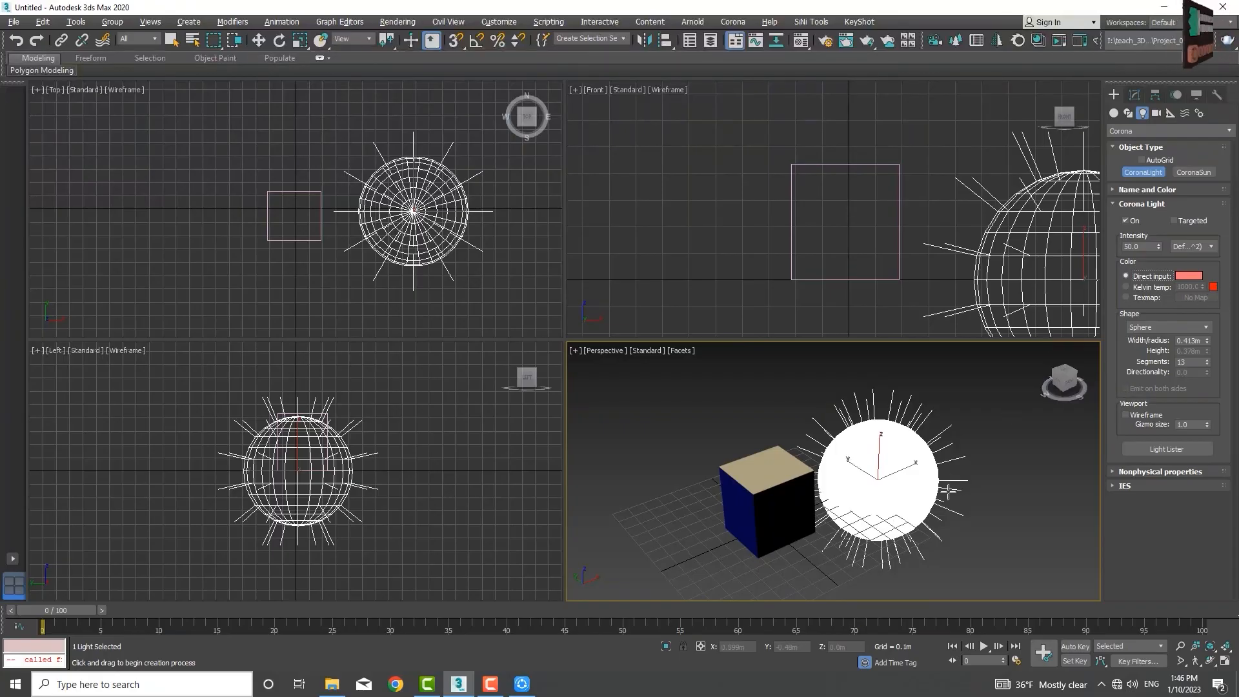
Raise the light's intensity to 94.5 and check the available intensity units without changing them
{"action": "middle_click_drag", "start_coordinate": [904, 476], "coordinate": [859, 473]}
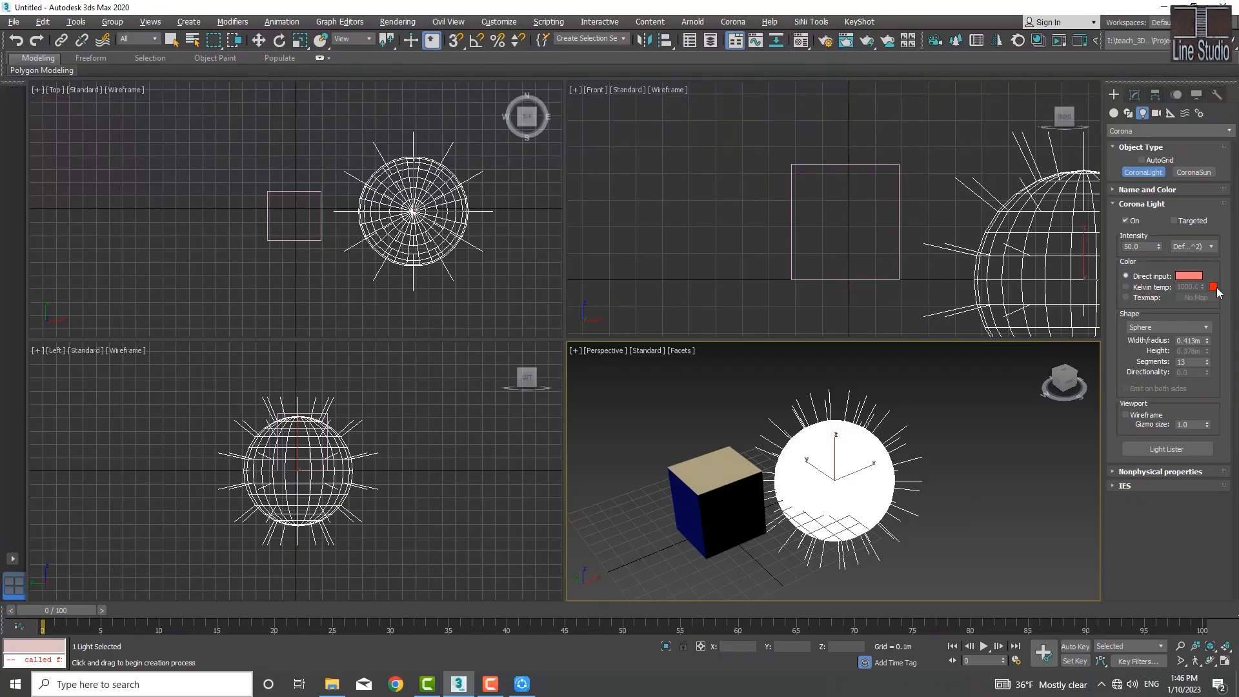
{"action": "middle_click_drag", "start_coordinate": [866, 475], "coordinate": [861, 479]}
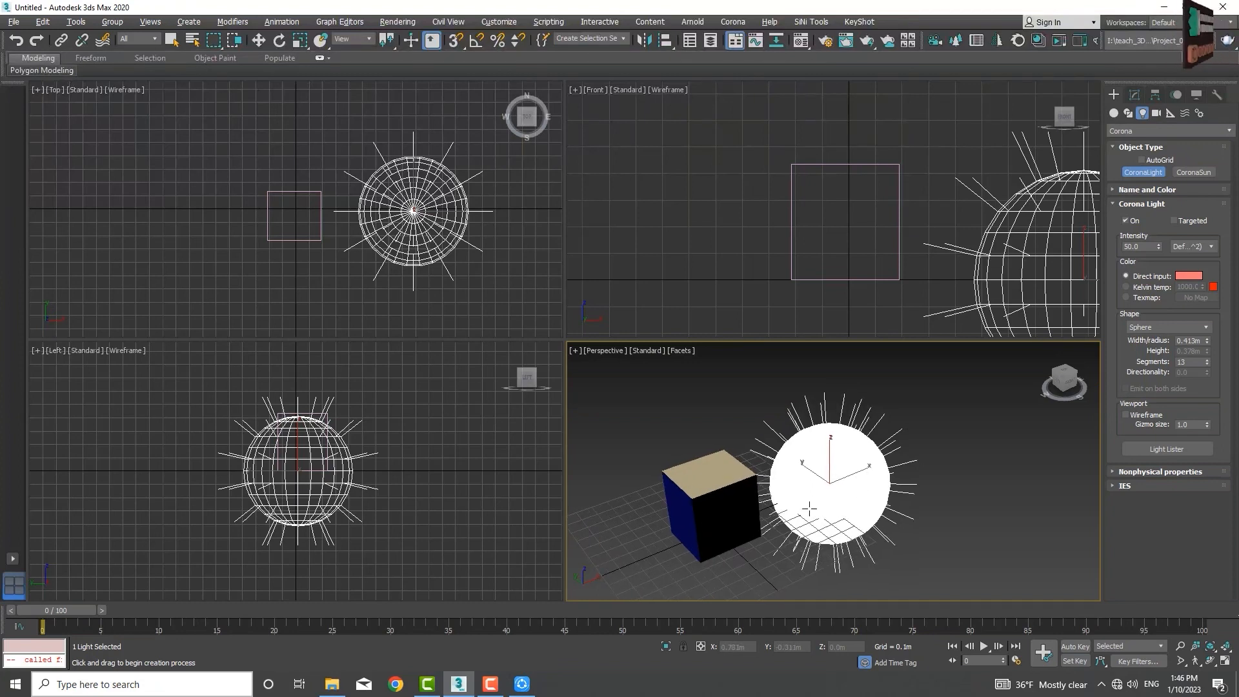
{"action": "double_click", "coordinate": [1144, 247]}
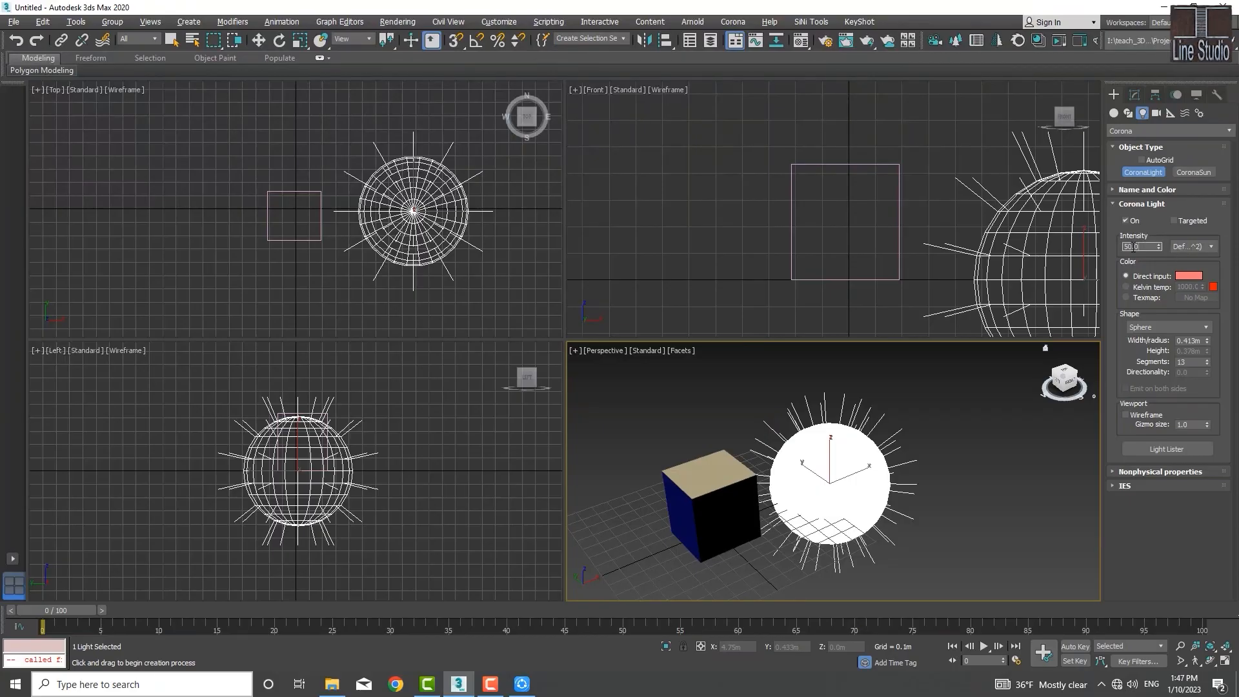
{"action": "left_click_drag", "start_coordinate": [1160, 248], "coordinate": [1156, 190]}
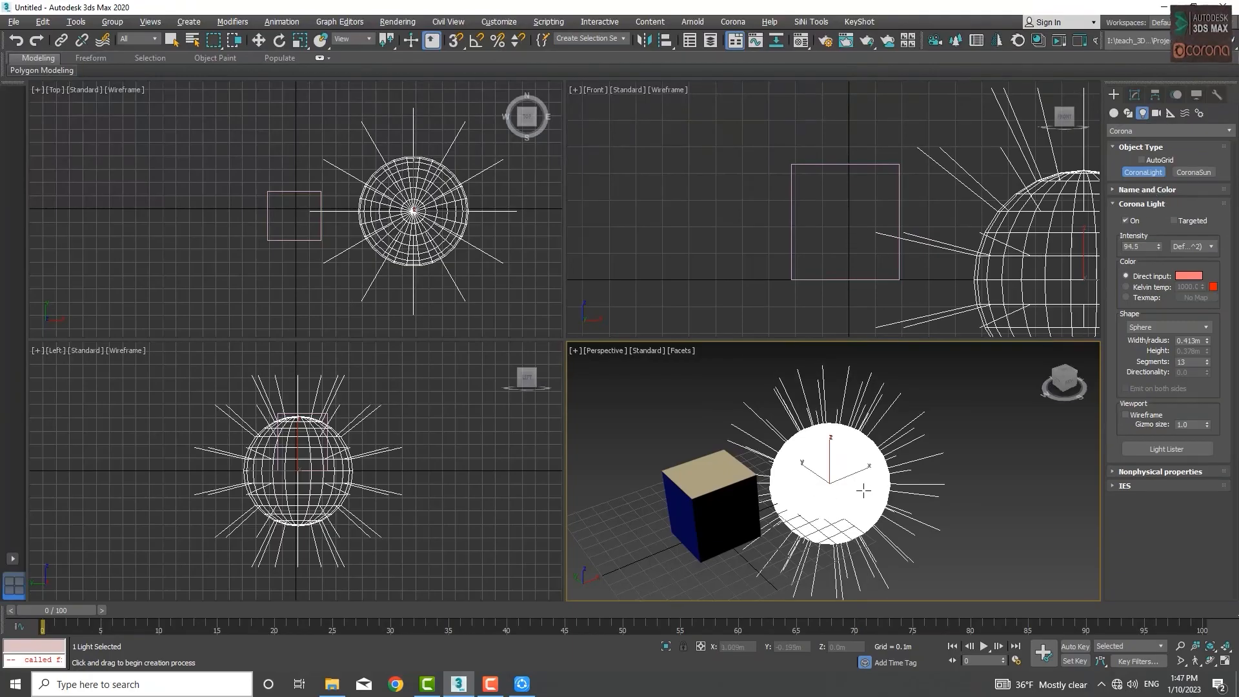
{"action": "middle_click_drag", "start_coordinate": [854, 494], "coordinate": [844, 493]}
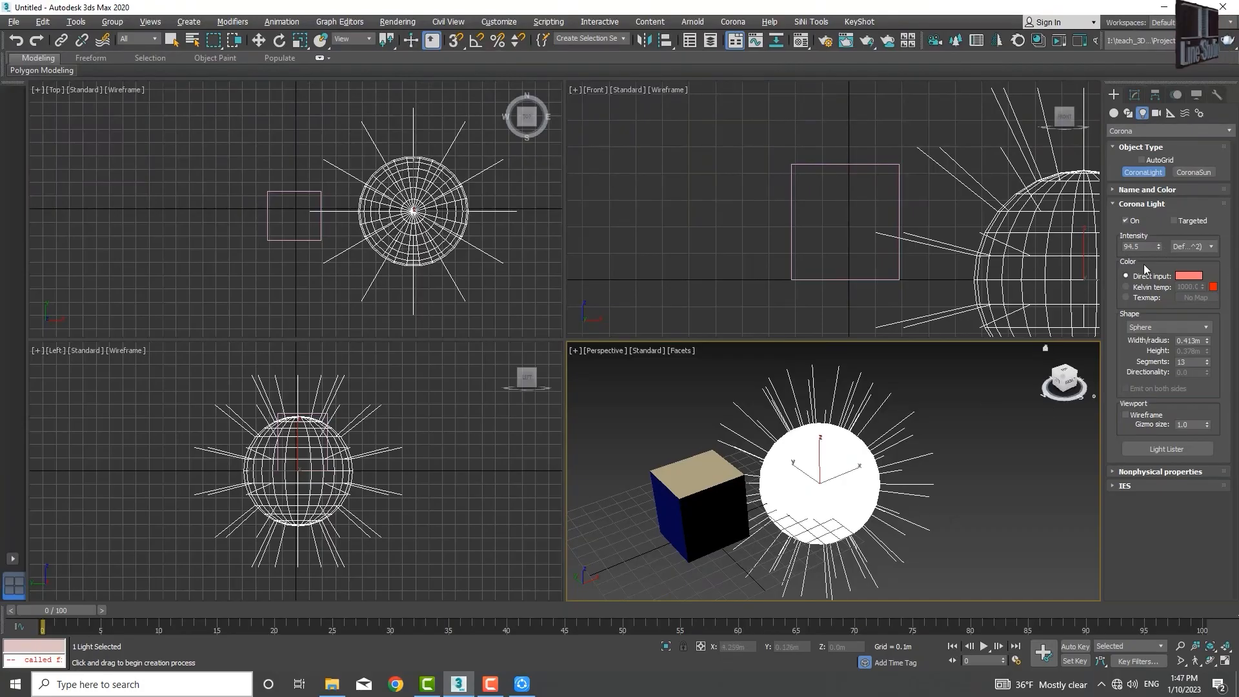
{"action": "left_click", "coordinate": [1212, 247]}
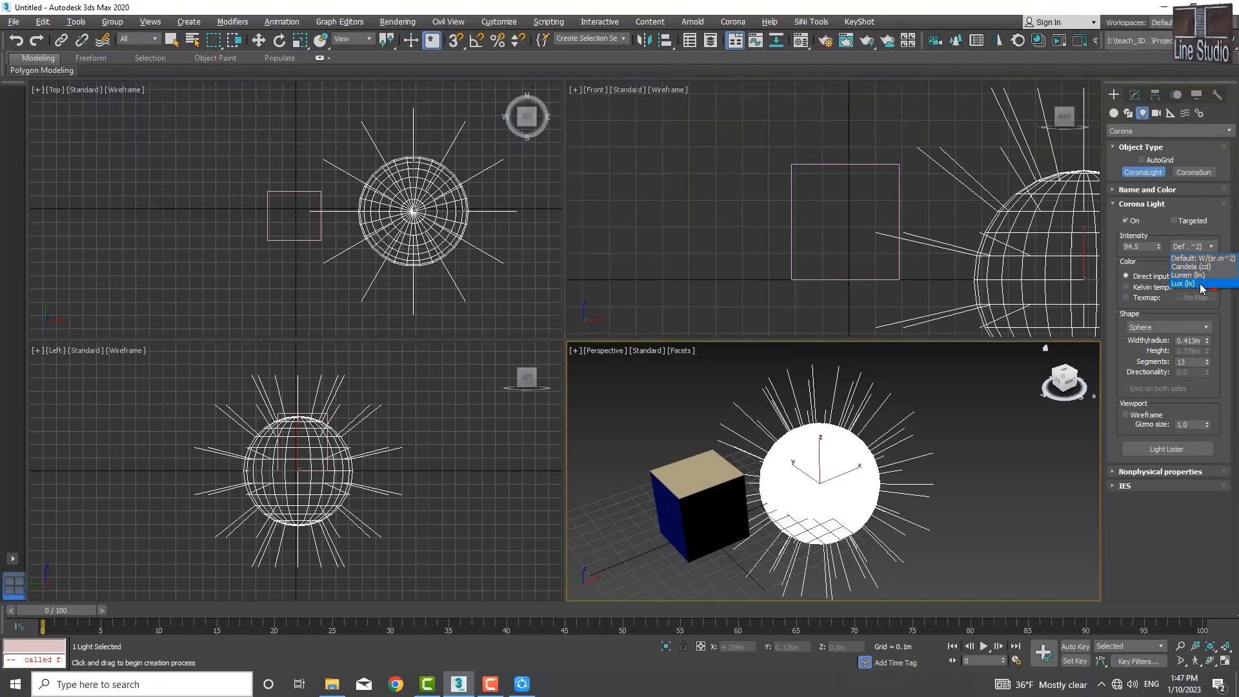
{"action": "left_click", "coordinate": [1213, 248]}
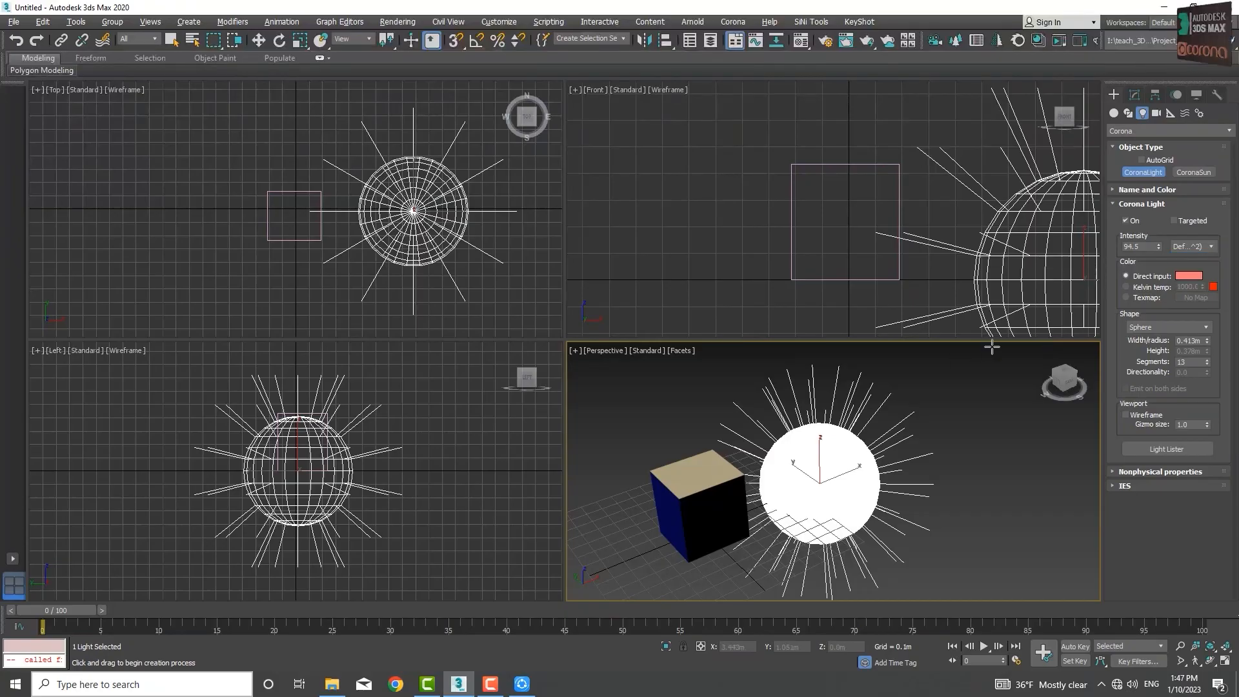
Change the CoronaLight's shape from Sphere to Rectangle
{"action": "middle_click_drag", "start_coordinate": [1006, 280], "coordinate": [928, 231]}
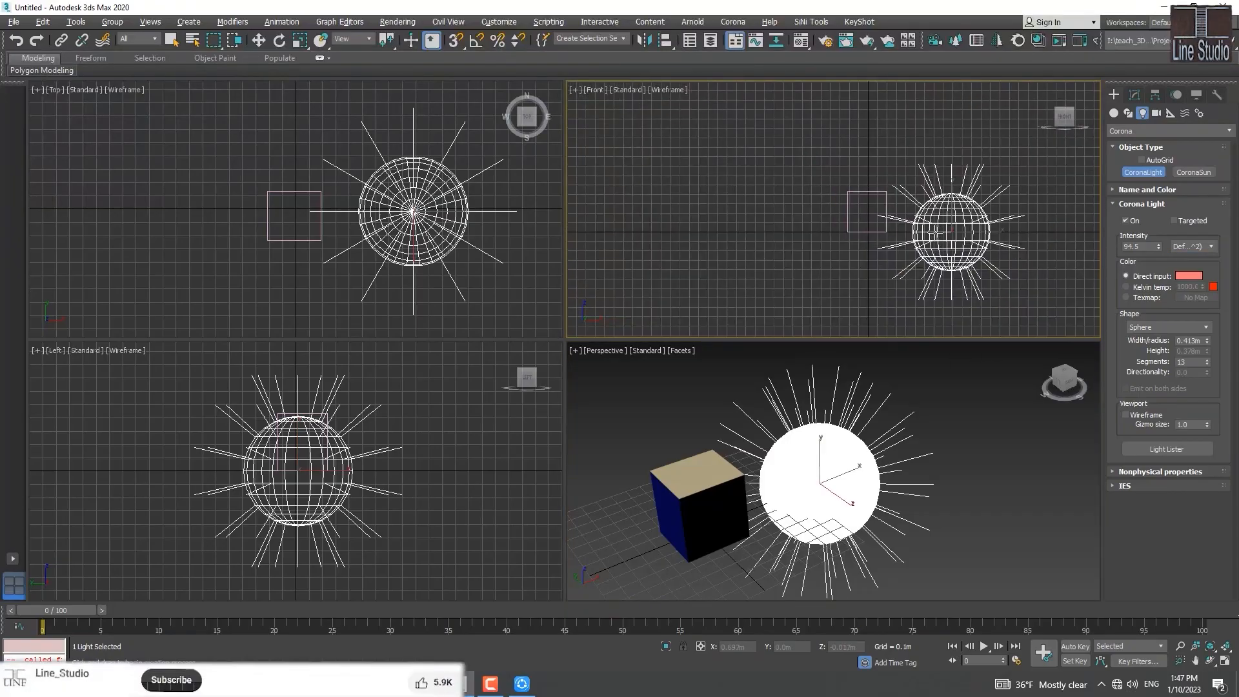
{"action": "scroll", "coordinate": [936, 227], "scroll_direction": "up", "scroll_amount": 4}
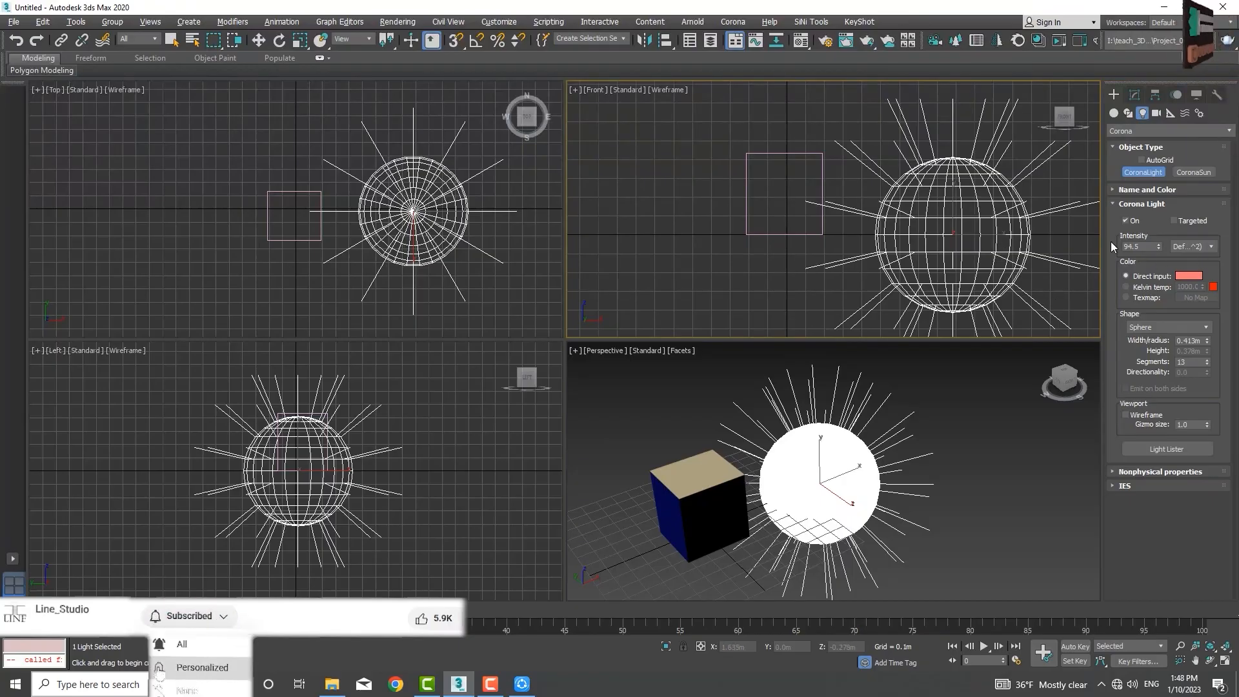
{"action": "middle_click_drag", "start_coordinate": [912, 267], "coordinate": [889, 237]}
{"action": "scroll", "coordinate": [897, 224], "scroll_direction": "down", "scroll_amount": 4}
{"action": "scroll", "coordinate": [902, 233], "scroll_direction": "up", "scroll_amount": 4}
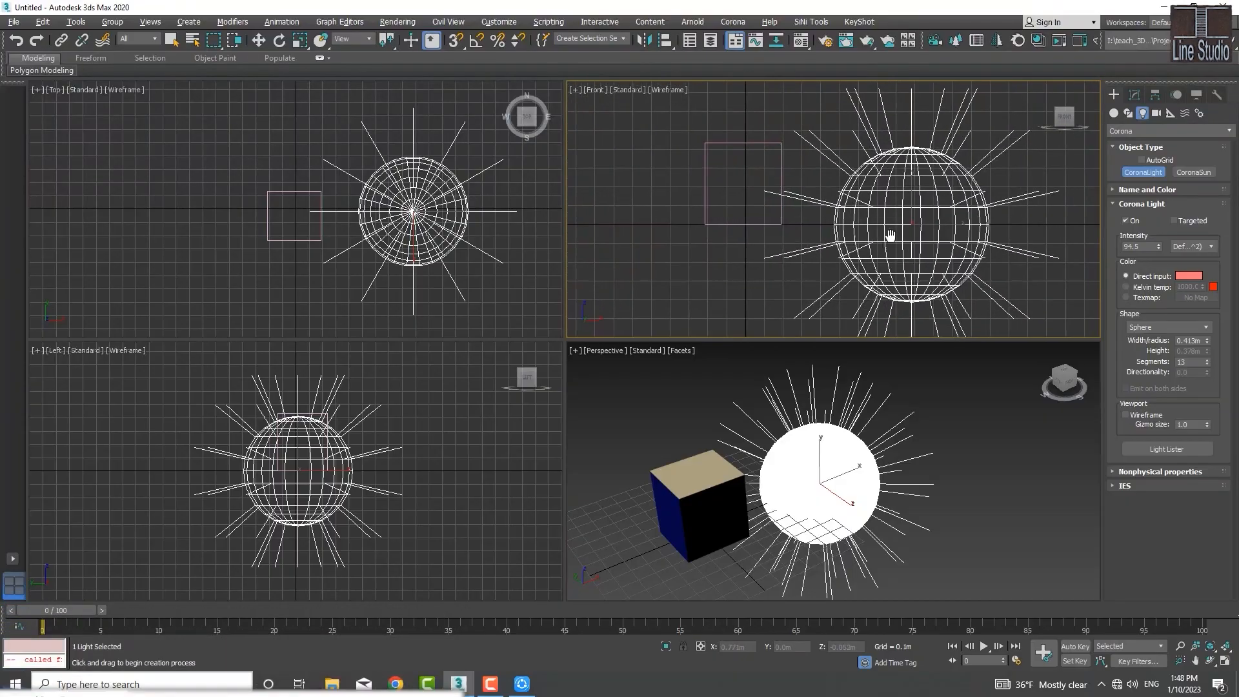
{"action": "left_click", "coordinate": [1157, 330]}
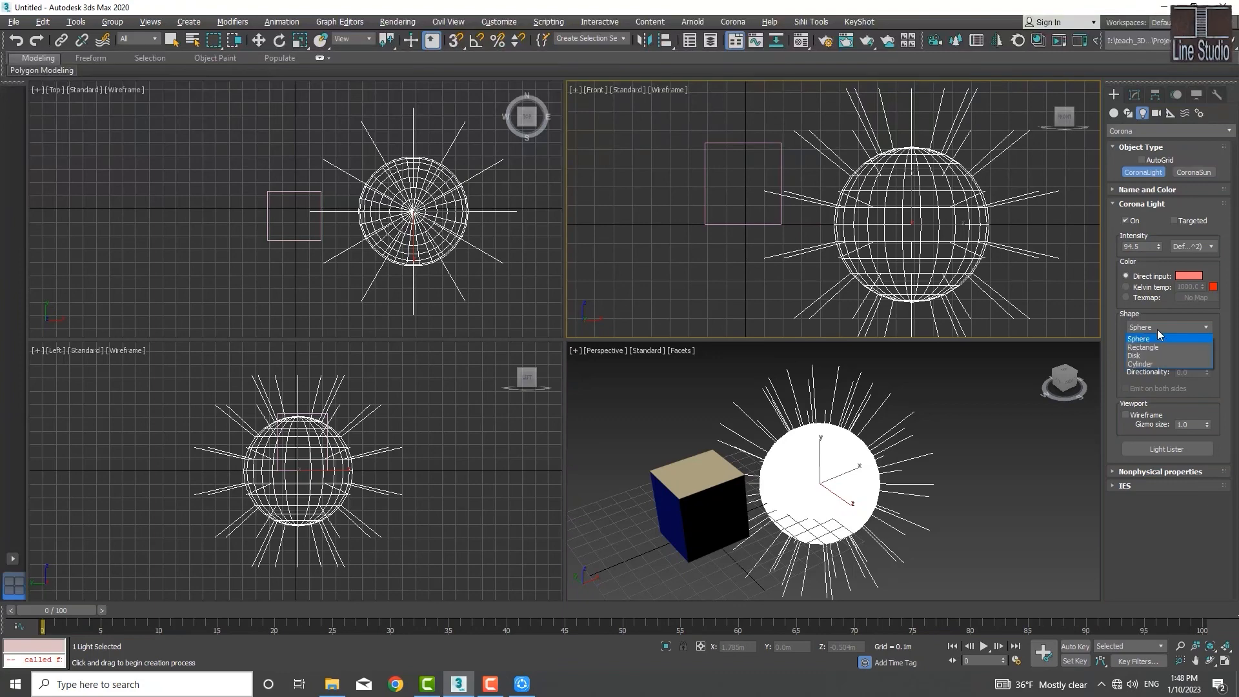
{"action": "left_click", "coordinate": [1155, 349]}
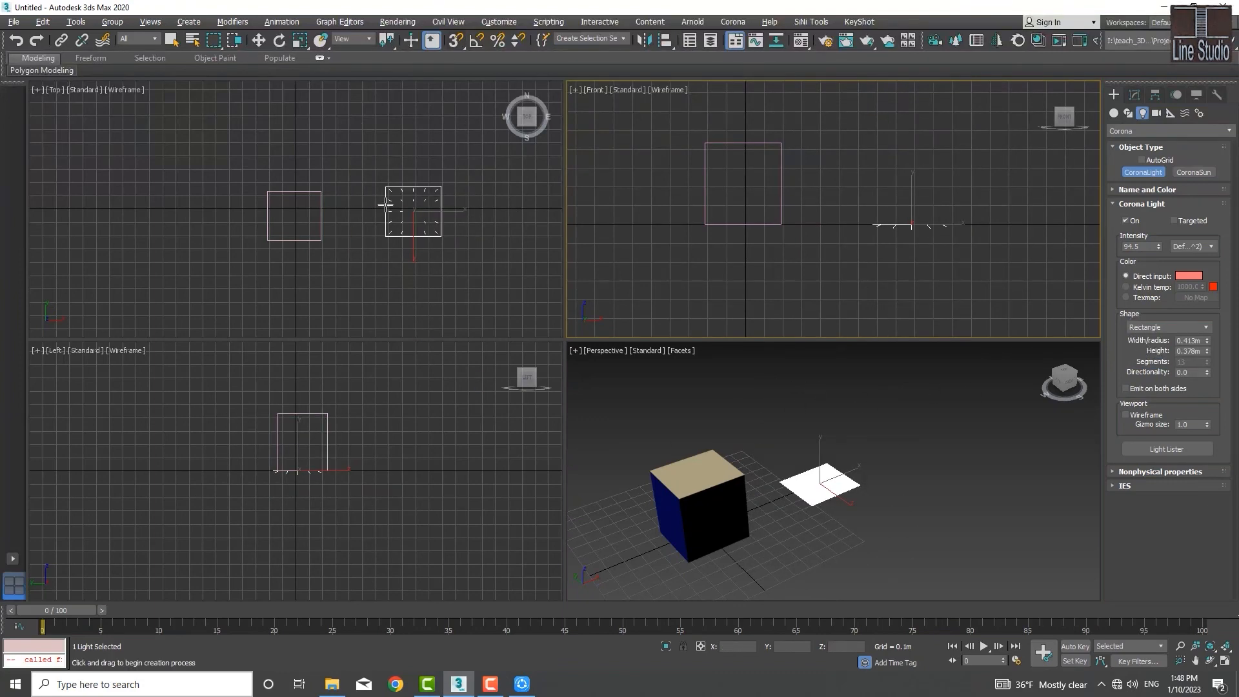
Resize the rectangle light to 0.743 m wide and 0.541 m high, and try its directionality, leaving it at 0.0
{"action": "scroll", "coordinate": [418, 214], "scroll_direction": "up", "scroll_amount": 5}
{"action": "middle_click_drag", "start_coordinate": [420, 246], "coordinate": [374, 261]}
{"action": "scroll", "coordinate": [379, 308], "scroll_direction": "down", "scroll_amount": 2}
{"action": "middle_click_drag", "start_coordinate": [377, 308], "coordinate": [343, 261]}
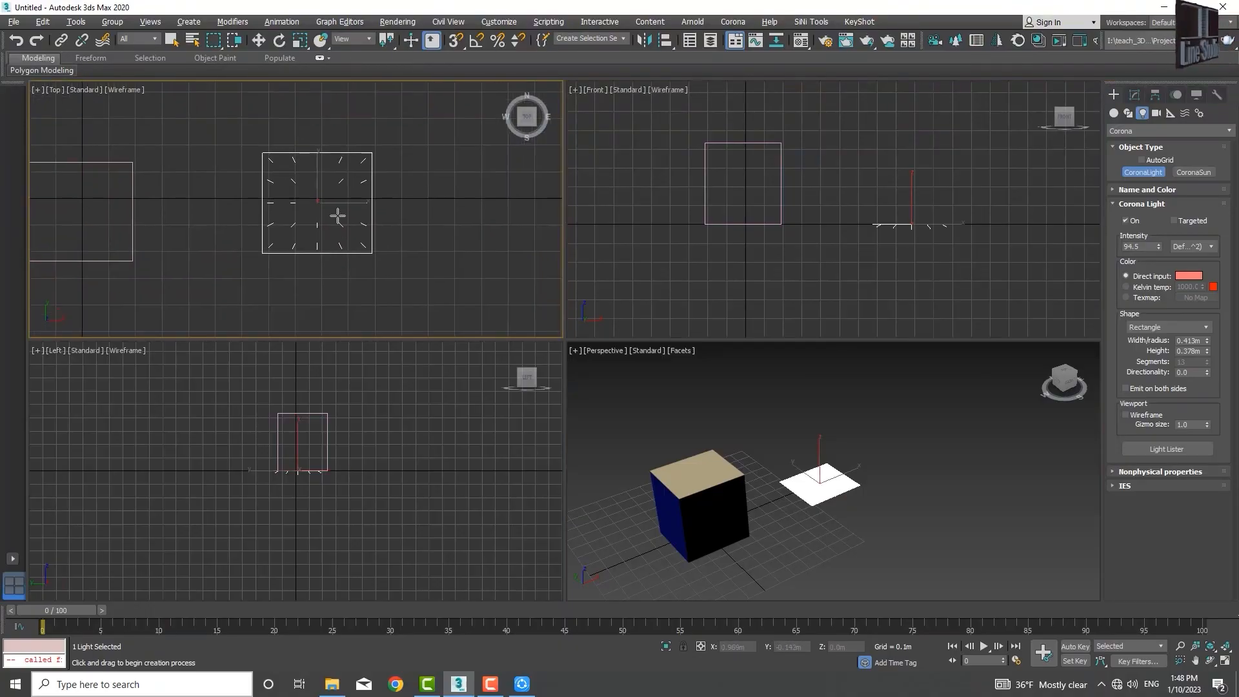
{"action": "middle_click_drag", "start_coordinate": [340, 207], "coordinate": [336, 222]}
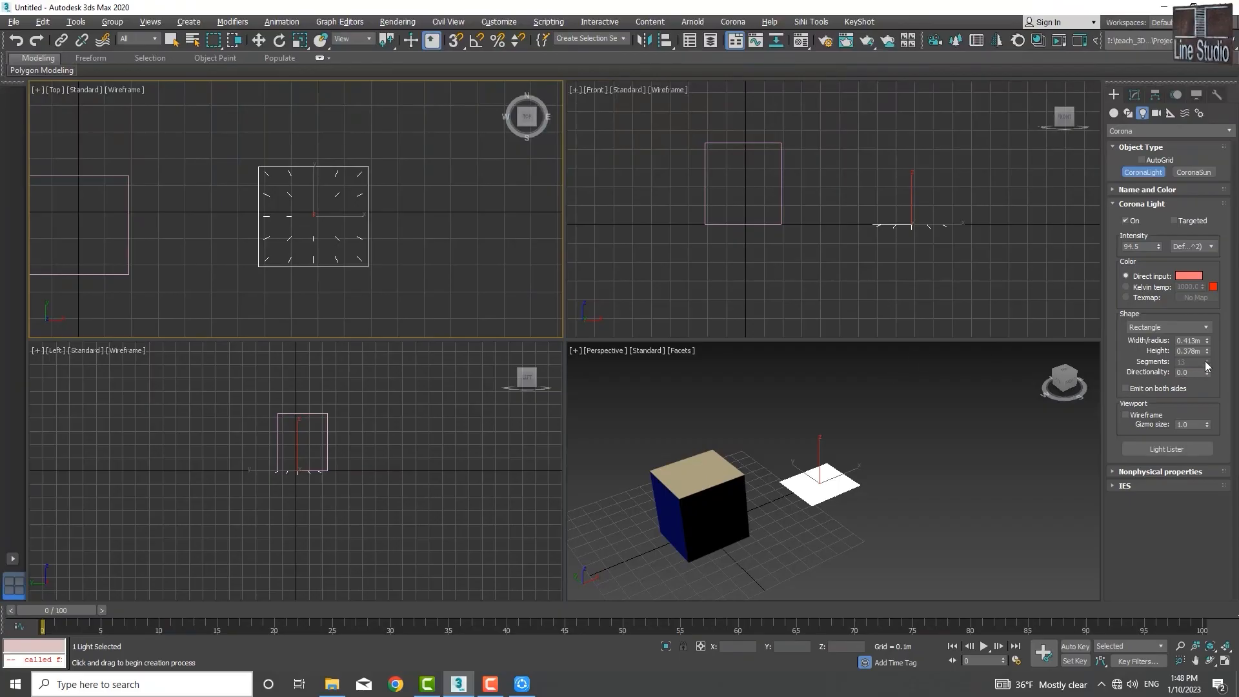
{"action": "mouse_move", "coordinate": [1207, 340]}
{"action": "left_mouse_down"}
{"action": "mouse_move", "coordinate": [1204, 380]}
{"action": "mouse_move", "coordinate": [1216, 278]}
{"action": "mouse_move", "coordinate": [1218, 335]}
{"action": "mouse_move", "coordinate": [1218, 323]}
{"action": "left_mouse_up"}
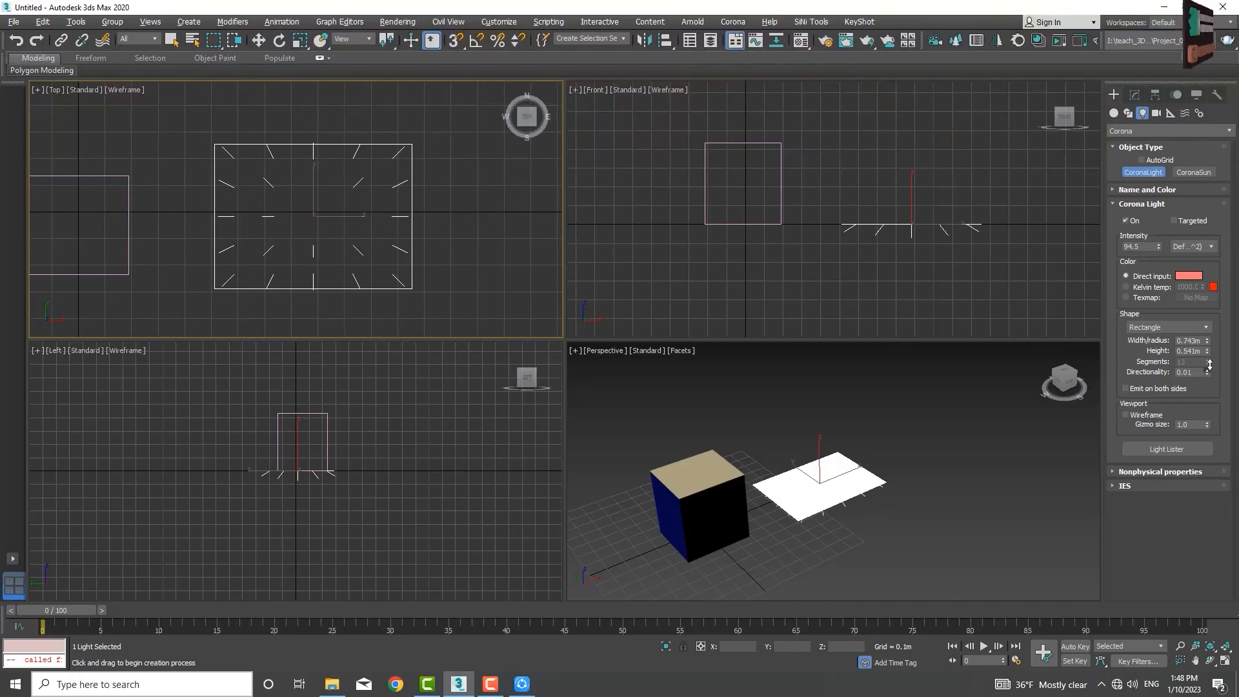
{"action": "left_click_drag", "start_coordinate": [1207, 373], "coordinate": [1207, 496]}
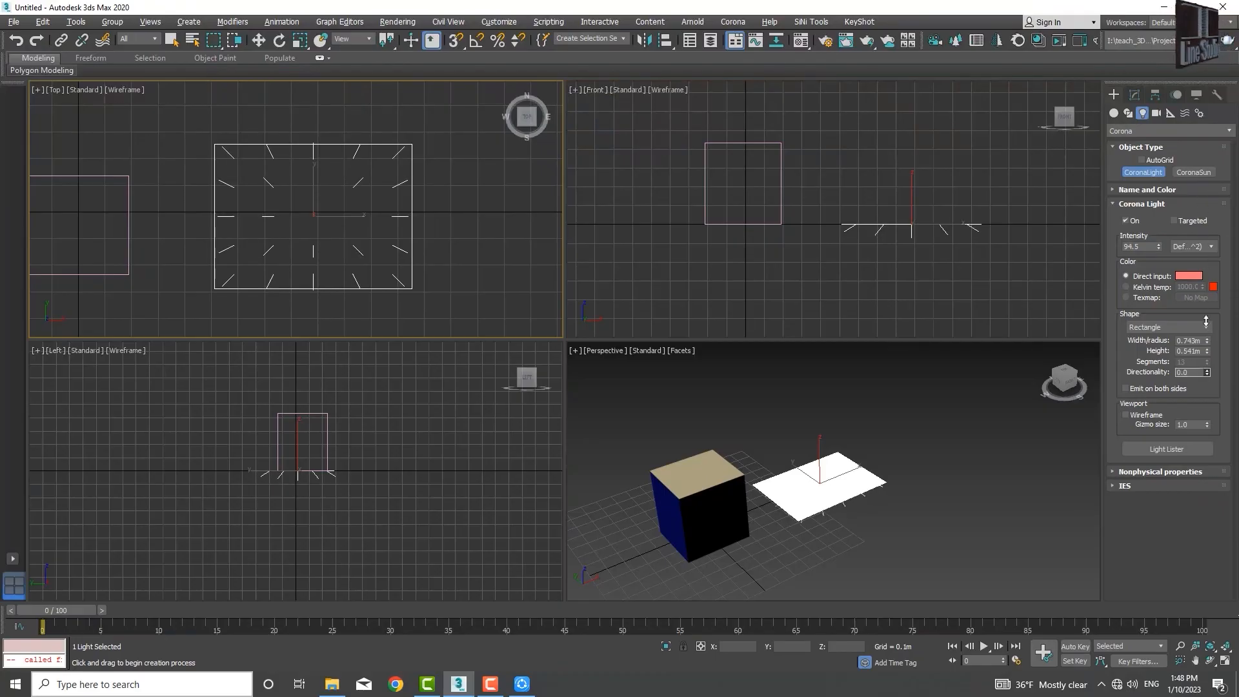
{"action": "left_click_drag", "start_coordinate": [1207, 321], "coordinate": [1207, 404]}
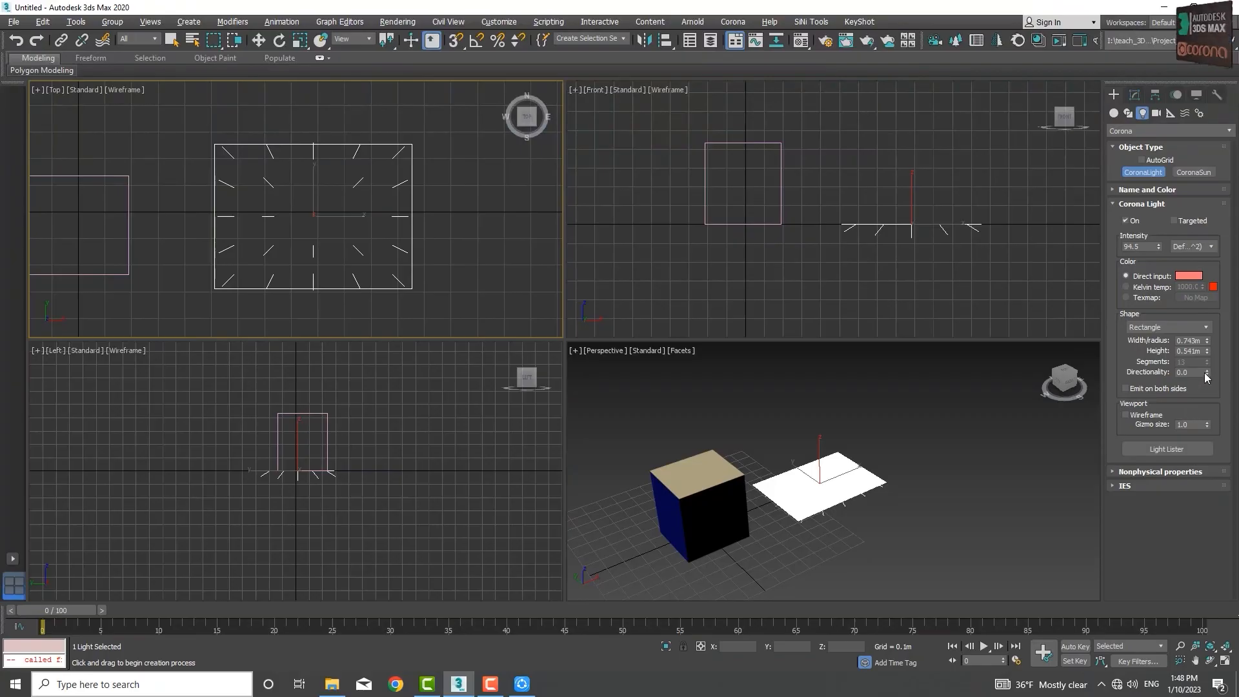
Try a directionality of 1.0 on the rectangle light and reset it to 0.0
{"action": "left_click_drag", "start_coordinate": [1207, 378], "coordinate": [1197, 213]}
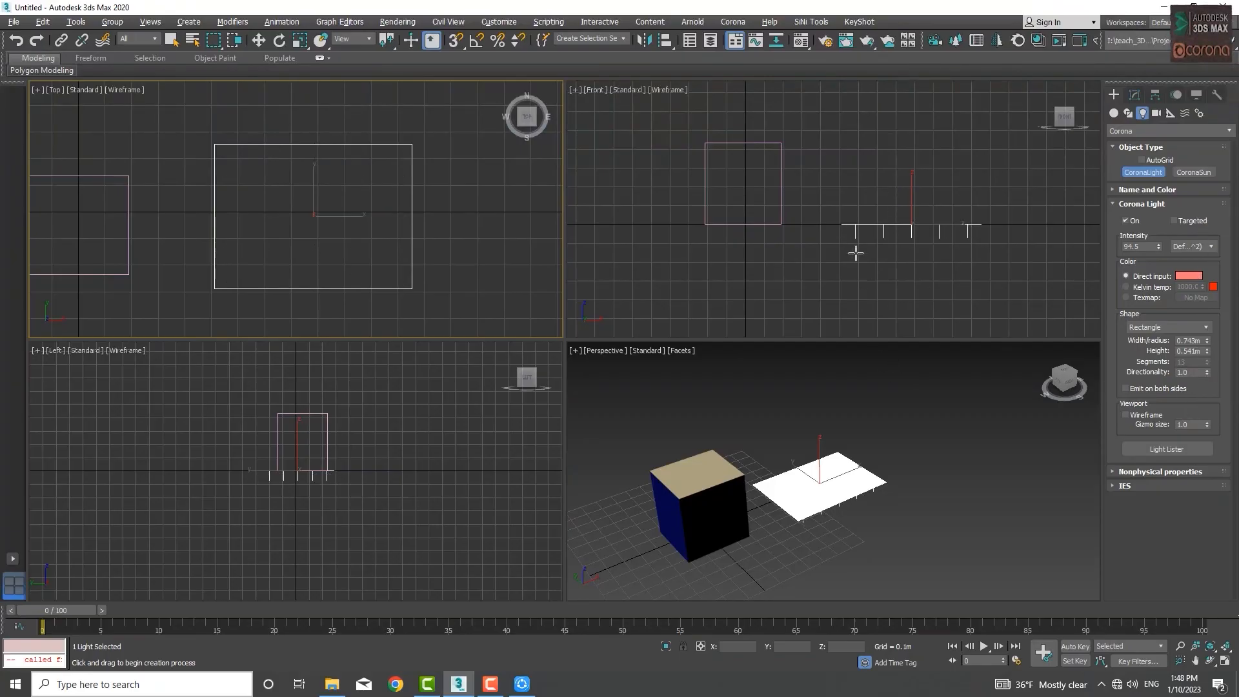
{"action": "right_click", "coordinate": [1208, 373]}
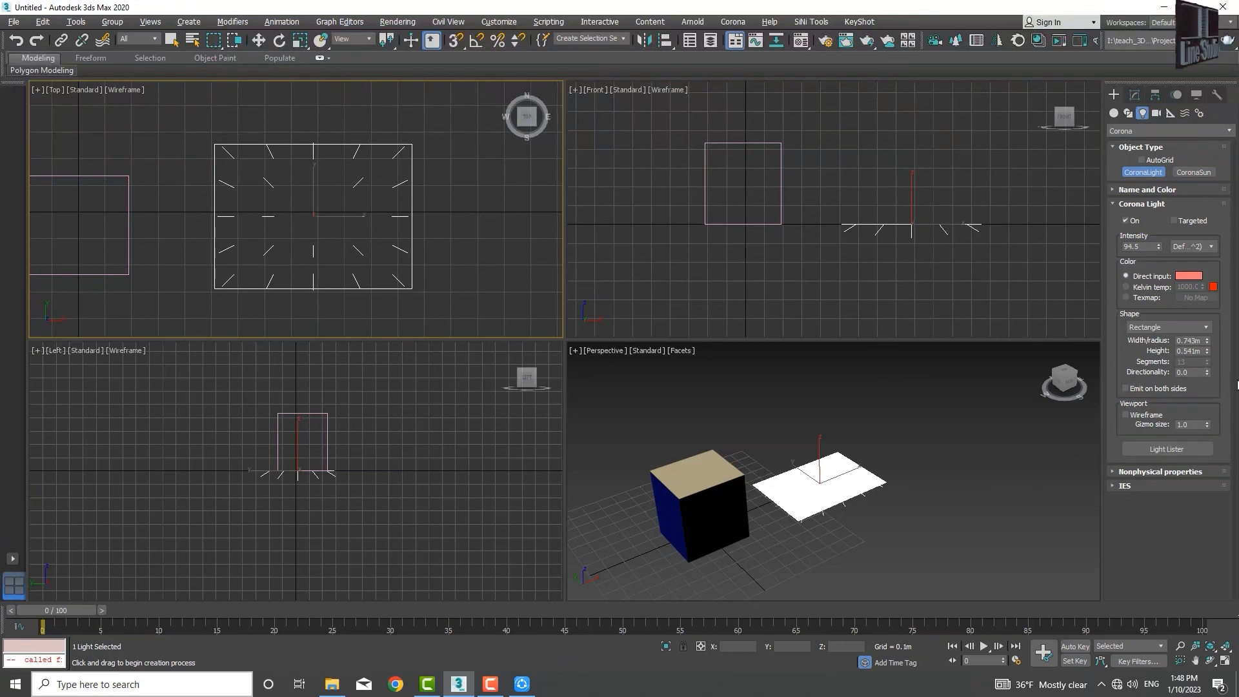
Toggle the light's wireframe display on and back off, and set its gizmo size to 0.94
{"action": "left_click", "coordinate": [1127, 415]}
{"action": "left_click", "coordinate": [1126, 415]}
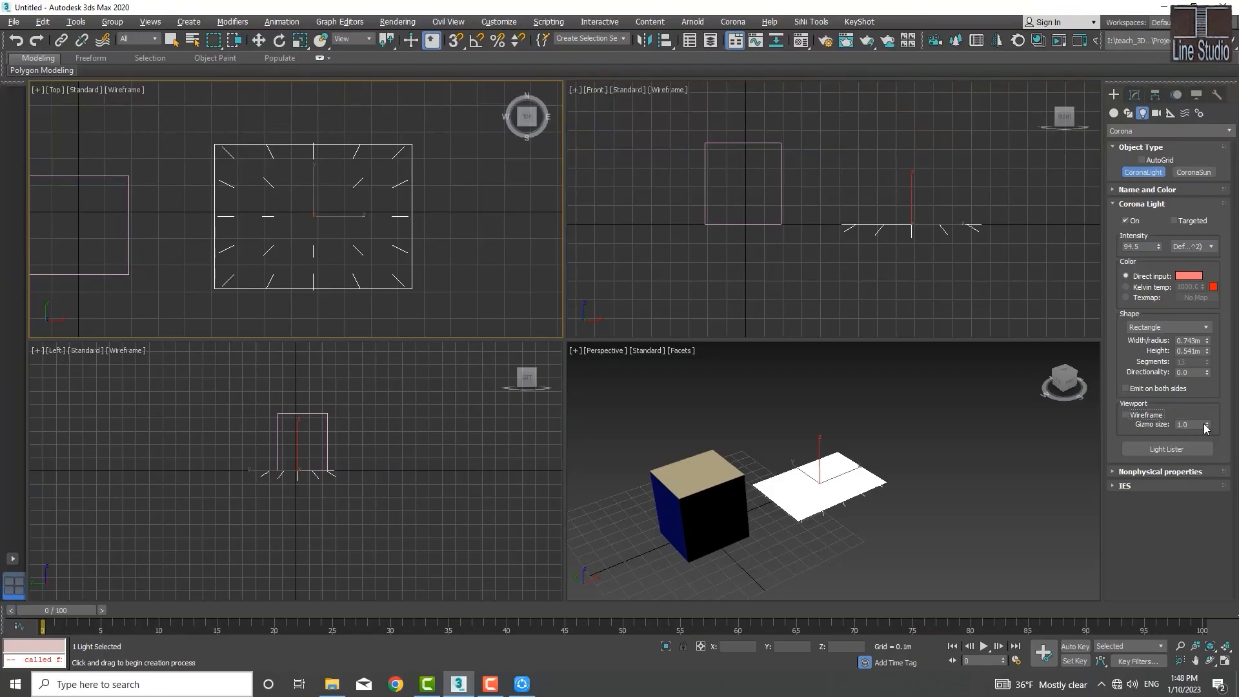
{"action": "mouse_move", "coordinate": [1207, 424]}
{"action": "left_mouse_down"}
{"action": "mouse_move", "coordinate": [1212, 473]}
{"action": "mouse_move", "coordinate": [1213, 335]}
{"action": "mouse_move", "coordinate": [1209, 527]}
{"action": "mouse_move", "coordinate": [1207, 284]}
{"action": "mouse_move", "coordinate": [1214, 452]}
{"action": "mouse_move", "coordinate": [1214, 417]}
{"action": "mouse_move", "coordinate": [1214, 431]}
{"action": "left_mouse_up"}
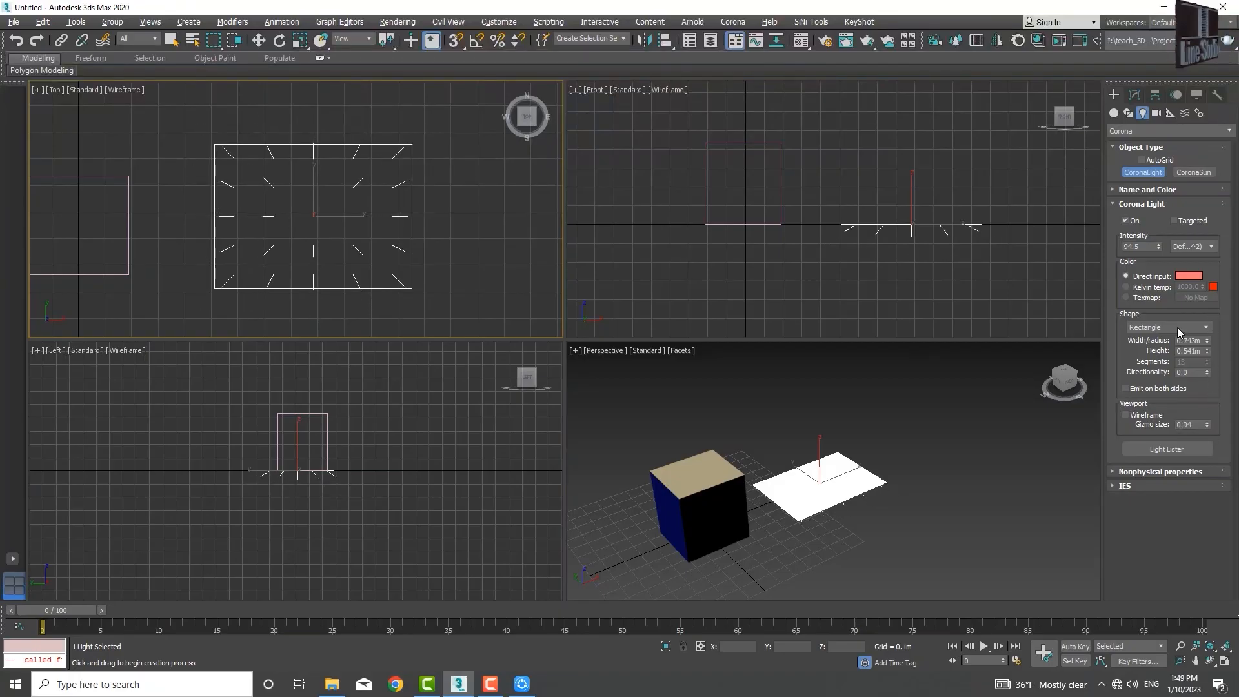
Change the CoronaLight's shape to Disk and reduce its radius to 0.334 m
{"action": "left_click", "coordinate": [1178, 327]}
{"action": "left_click", "coordinate": [1159, 355]}
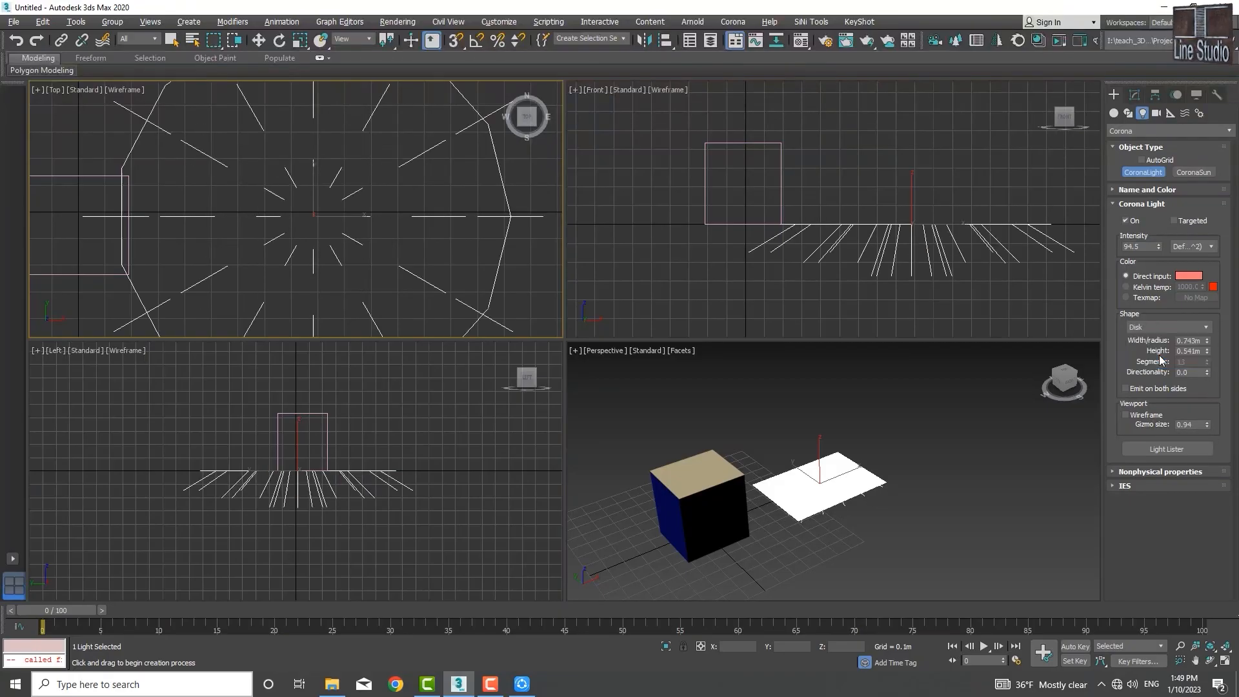
{"action": "scroll", "coordinate": [839, 465], "scroll_direction": "down", "scroll_amount": 2}
{"action": "middle_click_drag", "start_coordinate": [849, 463], "coordinate": [851, 463]}
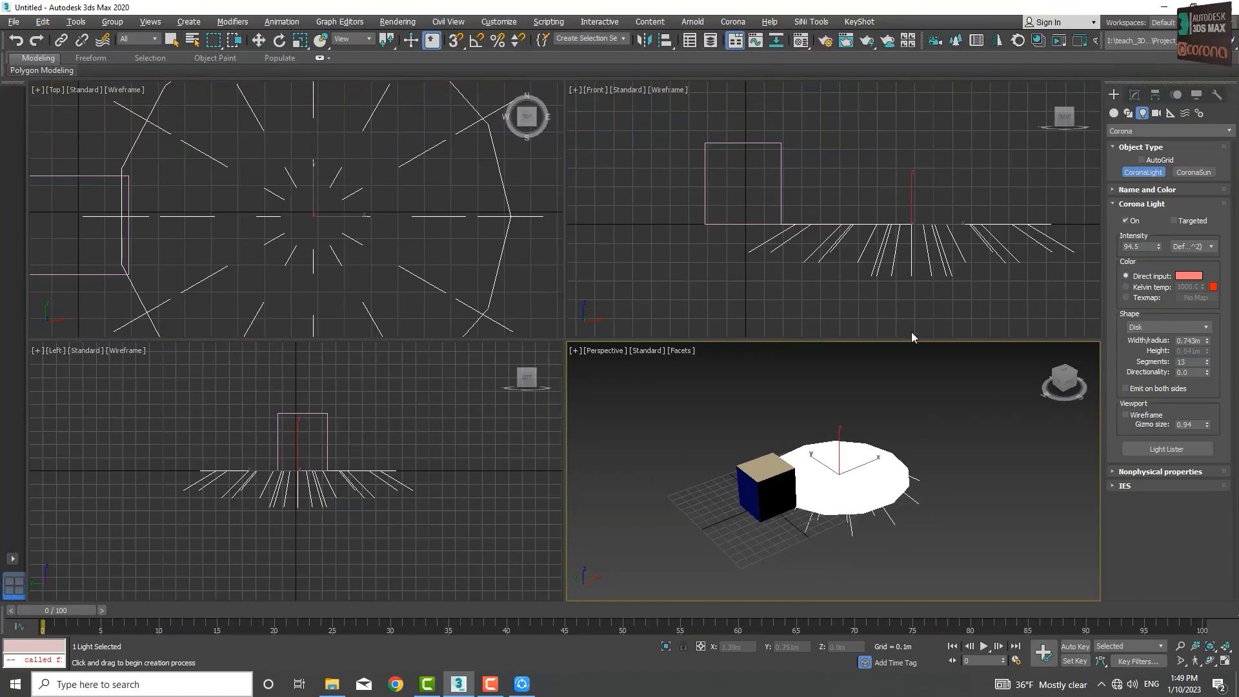
{"action": "left_click_drag", "start_coordinate": [1210, 345], "coordinate": [1207, 362]}
{"action": "scroll", "coordinate": [845, 473], "scroll_direction": "down", "scroll_amount": 2}
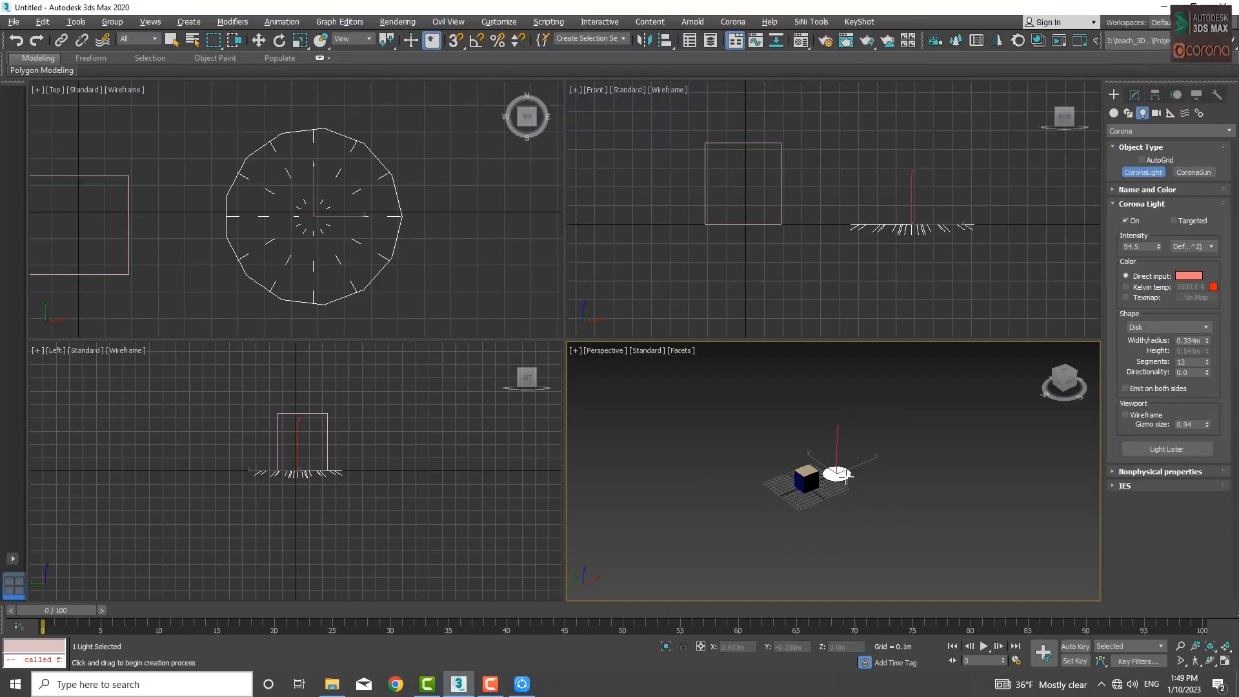
{"action": "scroll", "coordinate": [844, 477], "scroll_direction": "up", "scroll_amount": 4}
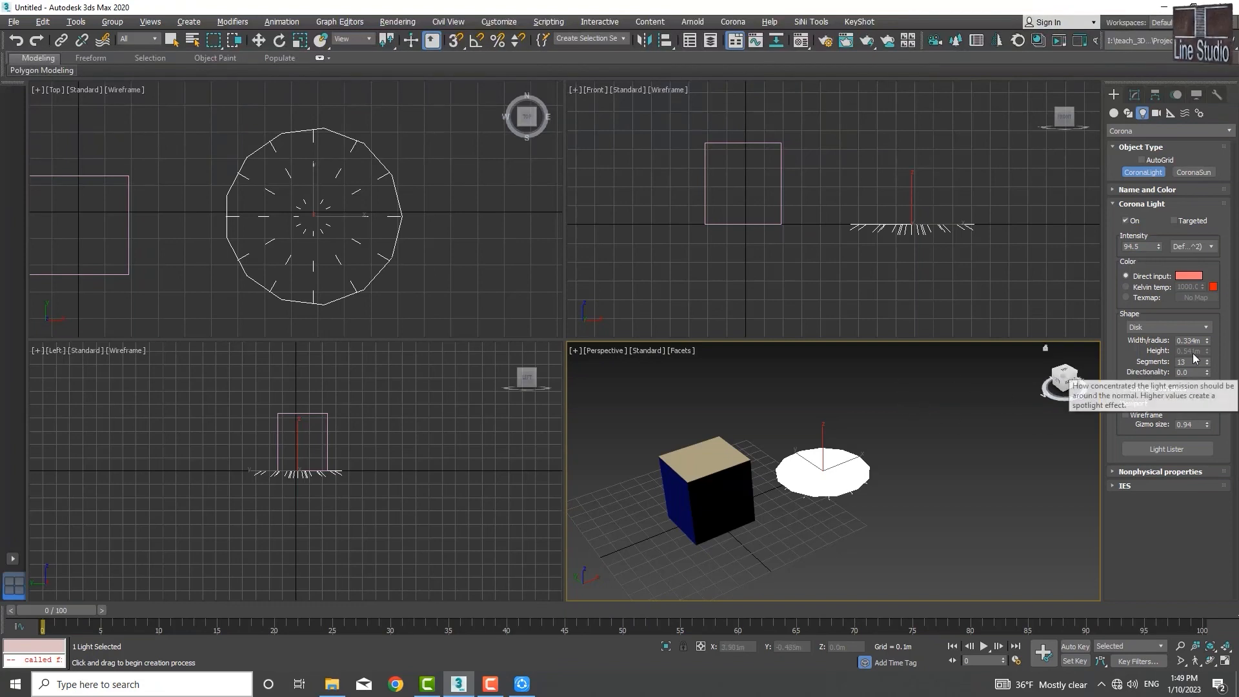
Change the light's shape to Cylinder with a radius of 0.063 m and a height of 0.85 m
{"action": "left_click", "coordinate": [1159, 326]}
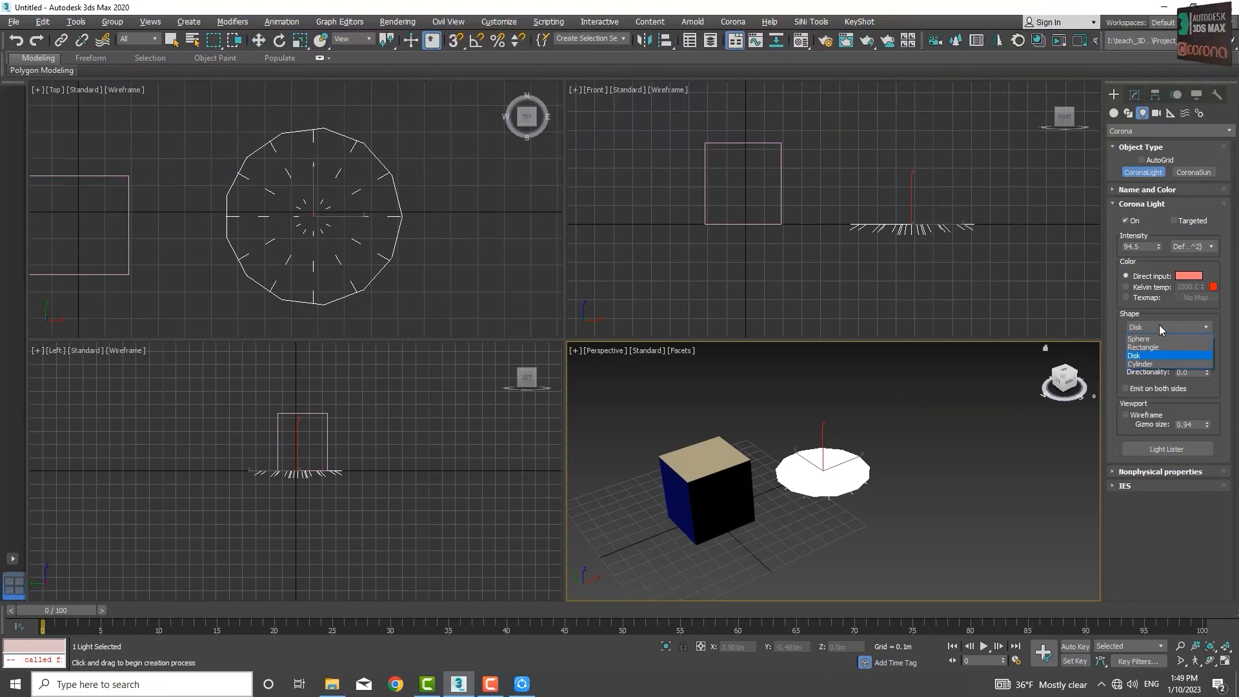
{"action": "left_click", "coordinate": [1144, 367]}
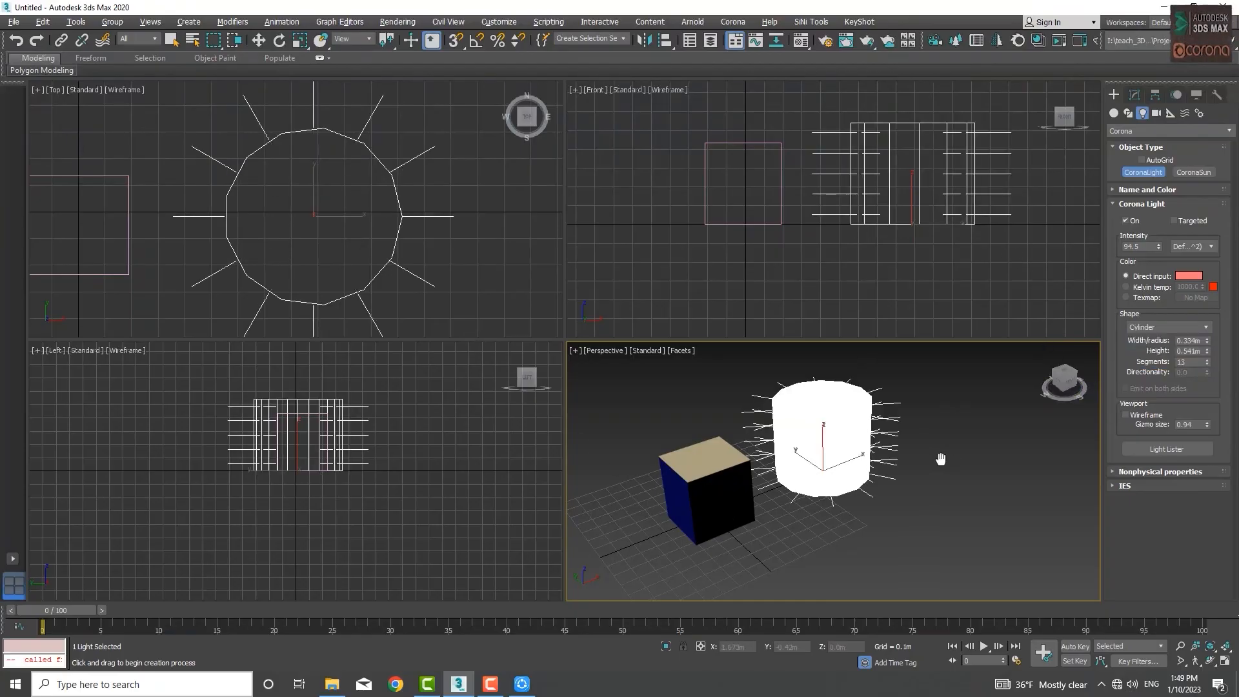
{"action": "middle_click_drag", "start_coordinate": [945, 462], "coordinate": [934, 466]}
{"action": "left_click_drag", "start_coordinate": [1209, 346], "coordinate": [1209, 394]}
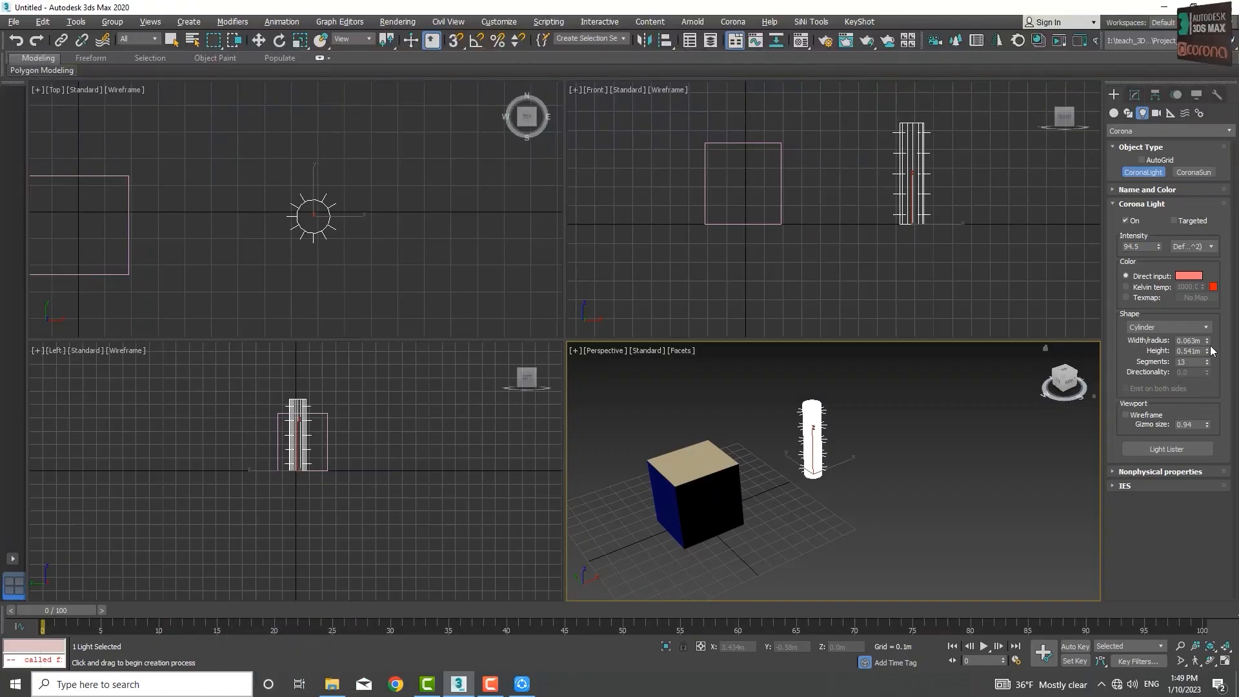
{"action": "left_click_drag", "start_coordinate": [1208, 351], "coordinate": [1211, 309]}
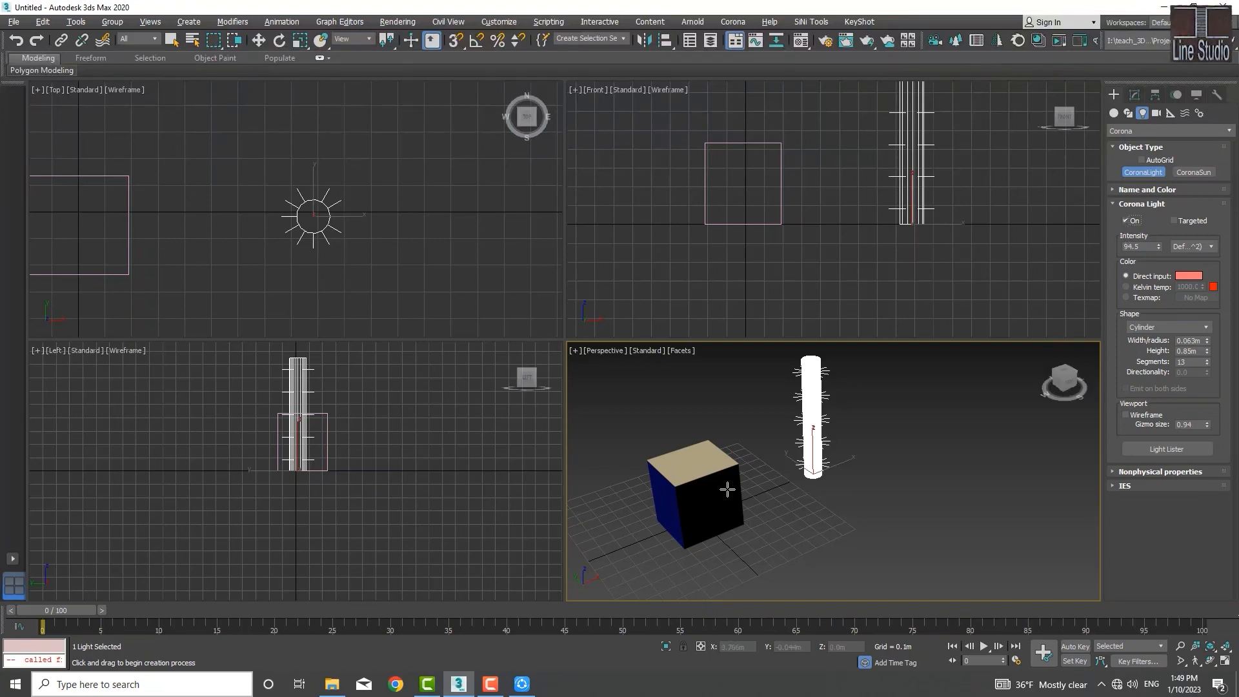
{"action": "middle_click_drag", "start_coordinate": [901, 390], "coordinate": [907, 405]}
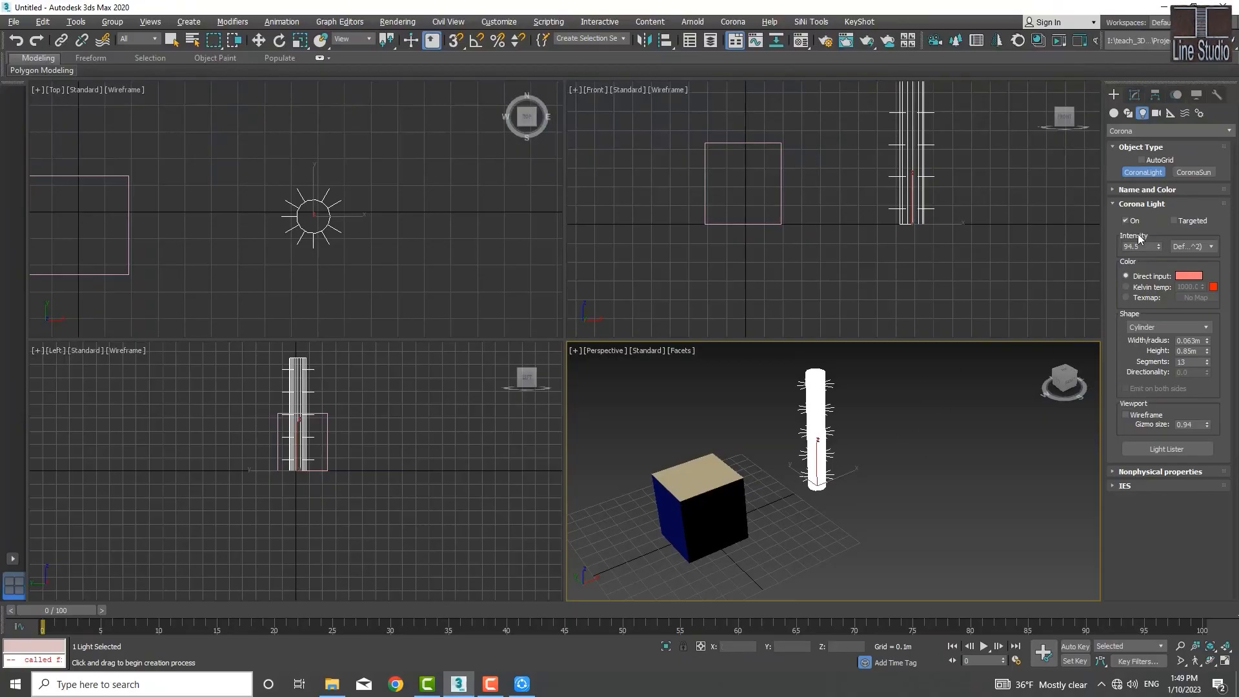
Turn the cylinder light off and enable its Targeted option, checking the target in the Front view
{"action": "middle_click_drag", "start_coordinate": [928, 405], "coordinate": [908, 419]}
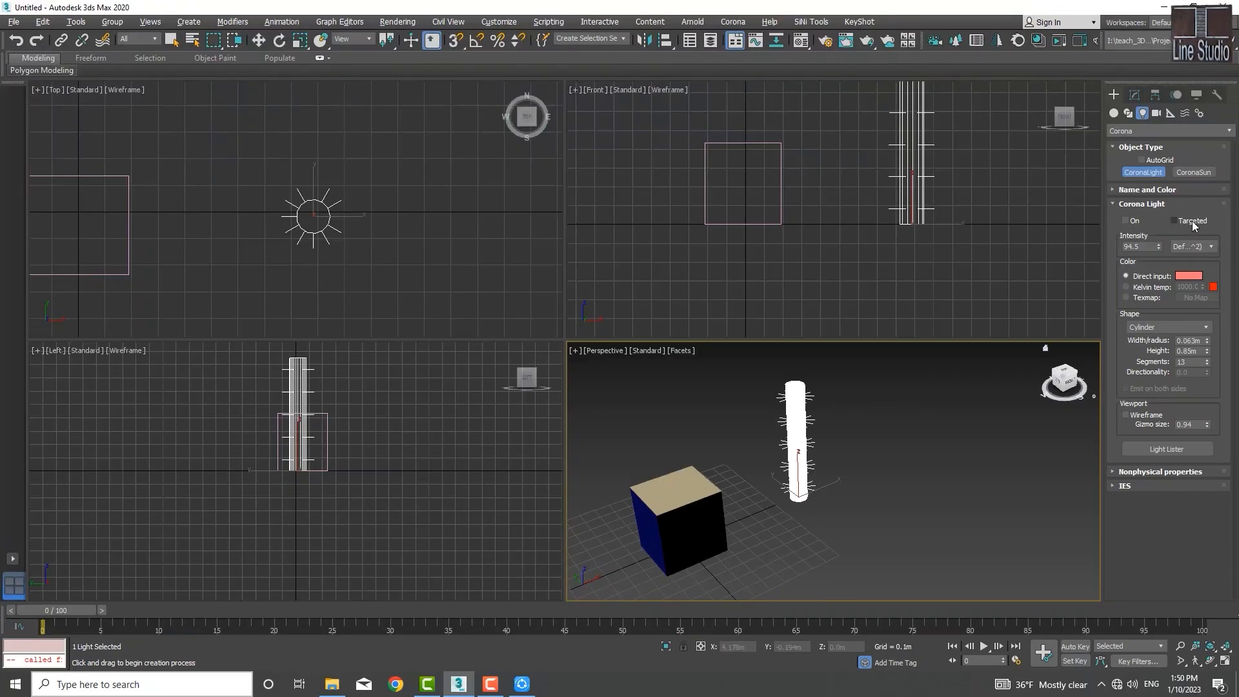
{"action": "left_click", "coordinate": [1175, 221]}
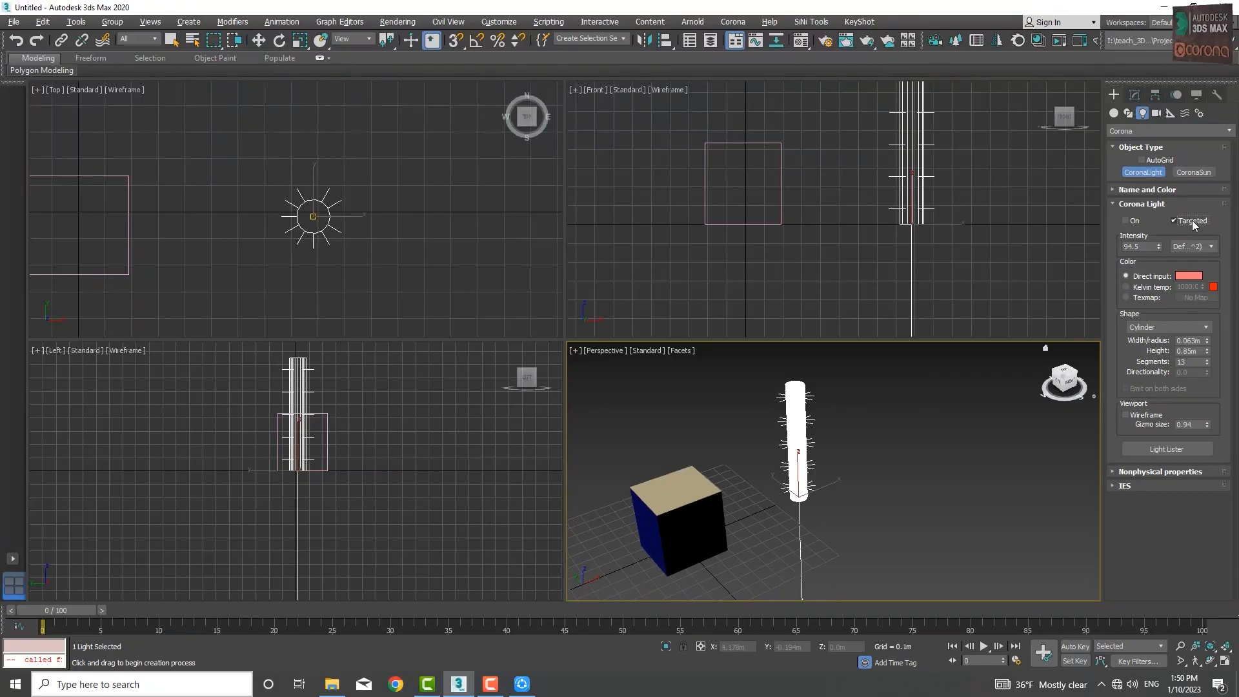
{"action": "scroll", "coordinate": [933, 226], "scroll_direction": "down", "scroll_amount": 5}
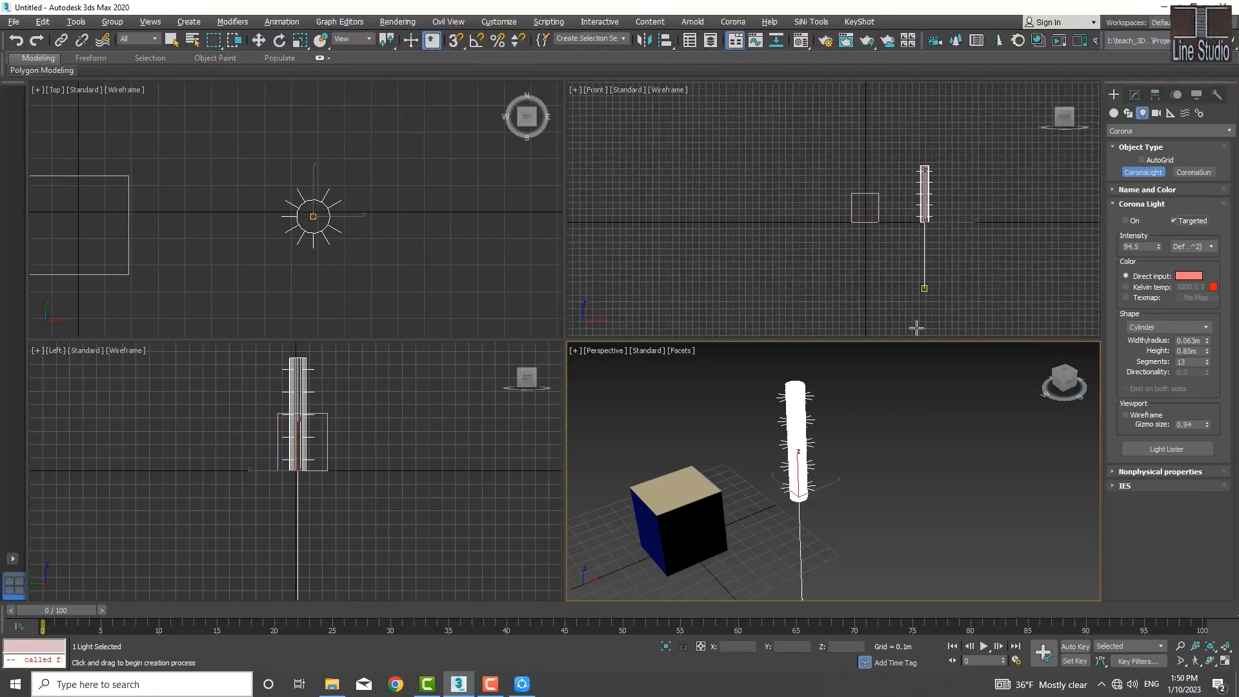
{"action": "scroll", "coordinate": [929, 293], "scroll_direction": "up", "scroll_amount": 4}
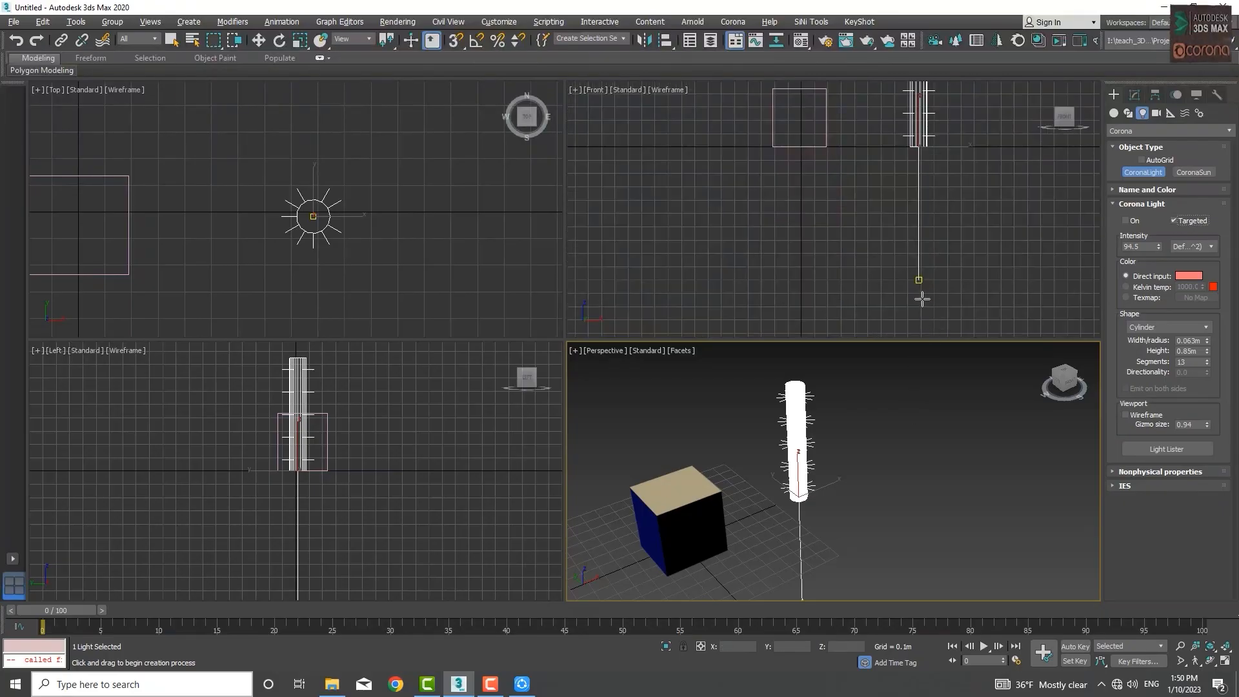
{"action": "middle_click_drag", "start_coordinate": [923, 296], "coordinate": [906, 288]}
Switch the light's shape through Sphere and Disk to Rectangle, and disable its Targeted option
{"action": "left_click", "coordinate": [1168, 328]}
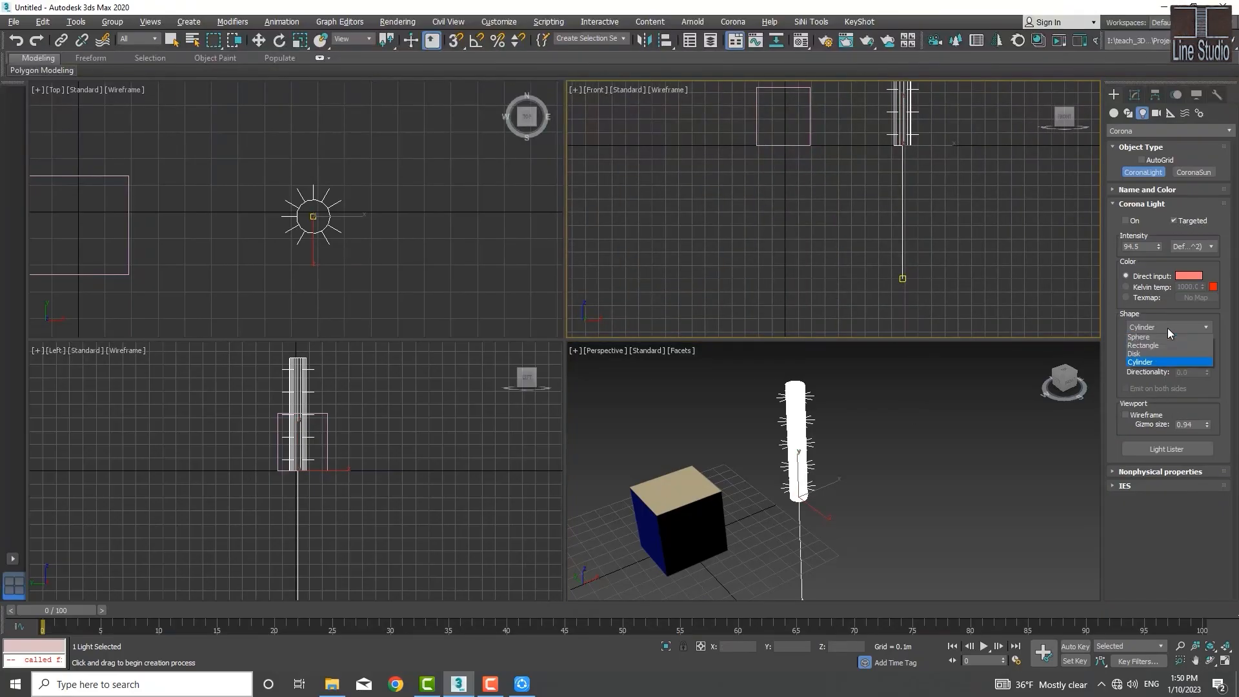
{"action": "left_click", "coordinate": [1167, 341]}
{"action": "left_click", "coordinate": [1172, 327]}
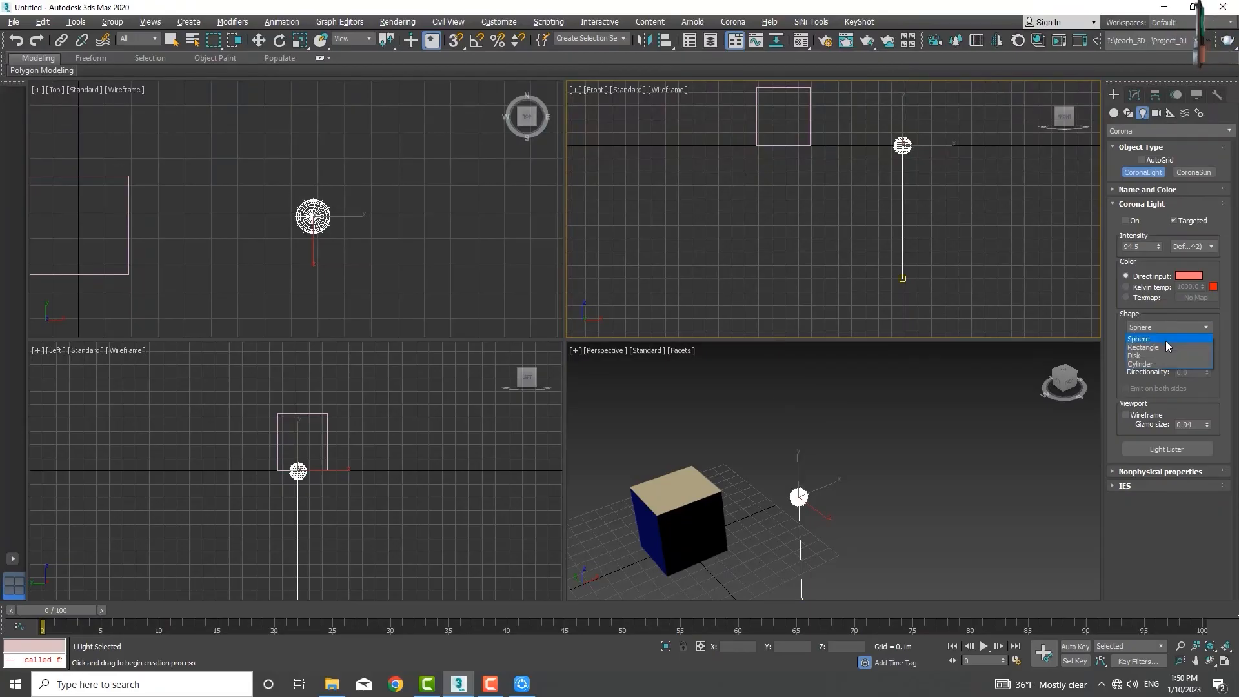
{"action": "left_click", "coordinate": [1165, 356]}
{"action": "left_click", "coordinate": [1170, 327]}
{"action": "left_click", "coordinate": [1165, 356]}
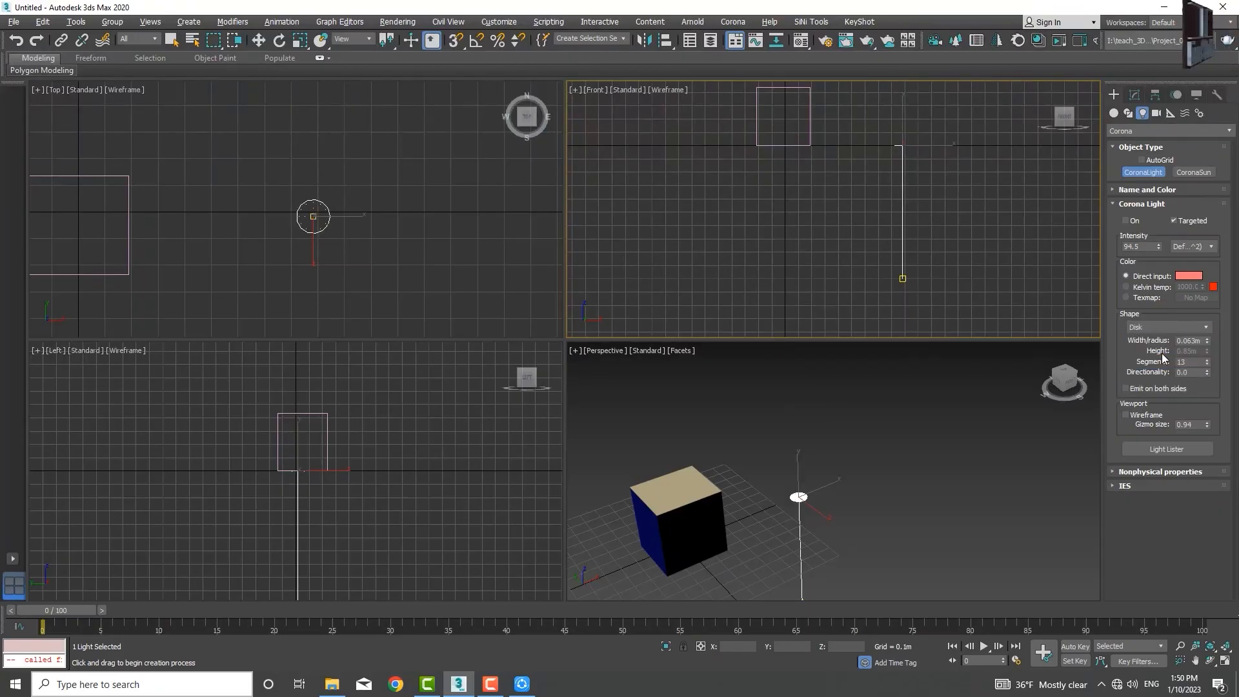
{"action": "left_click", "coordinate": [1171, 325]}
{"action": "left_click", "coordinate": [1165, 346]}
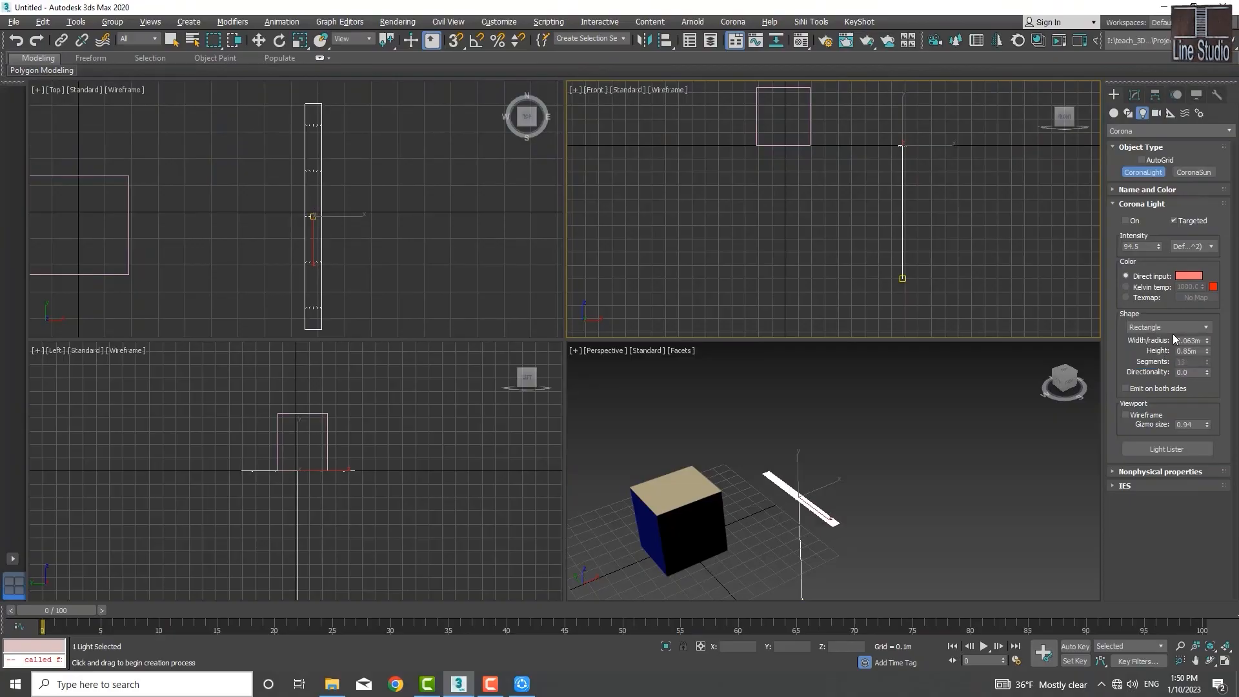
{"action": "left_click", "coordinate": [1188, 221]}
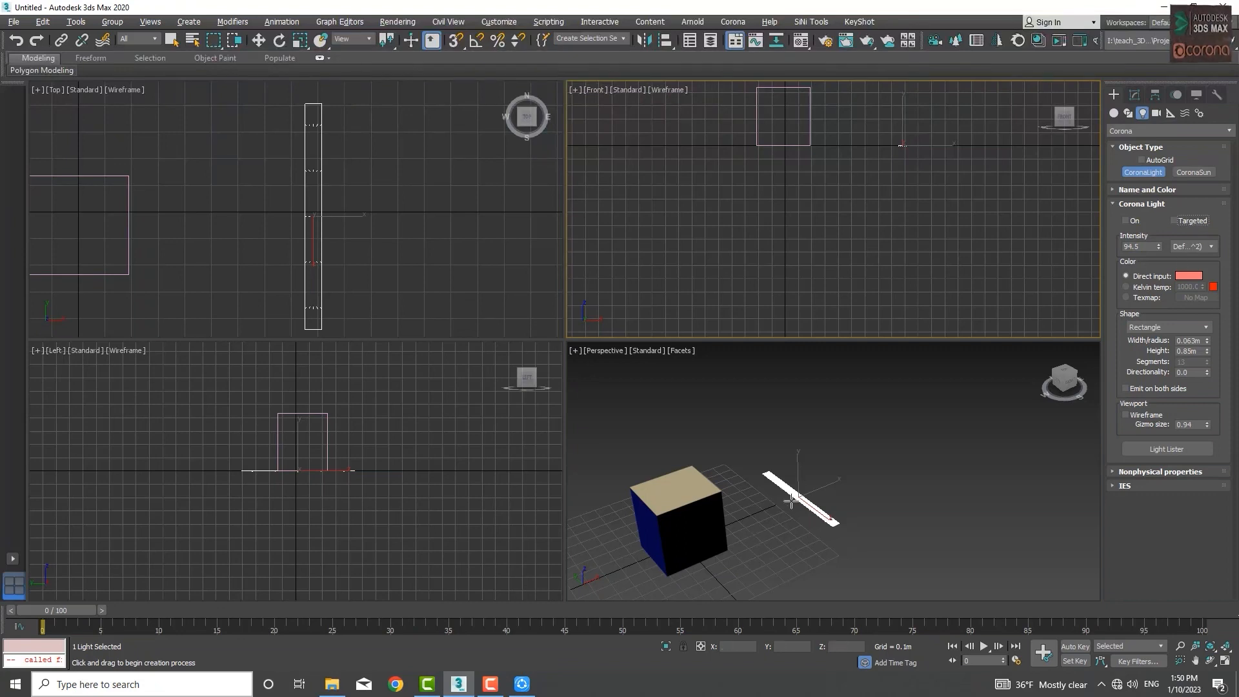
{"action": "middle_click_drag", "start_coordinate": [768, 522], "coordinate": [822, 514]}
{"action": "scroll", "coordinate": [819, 517], "scroll_direction": "down", "scroll_amount": 4}
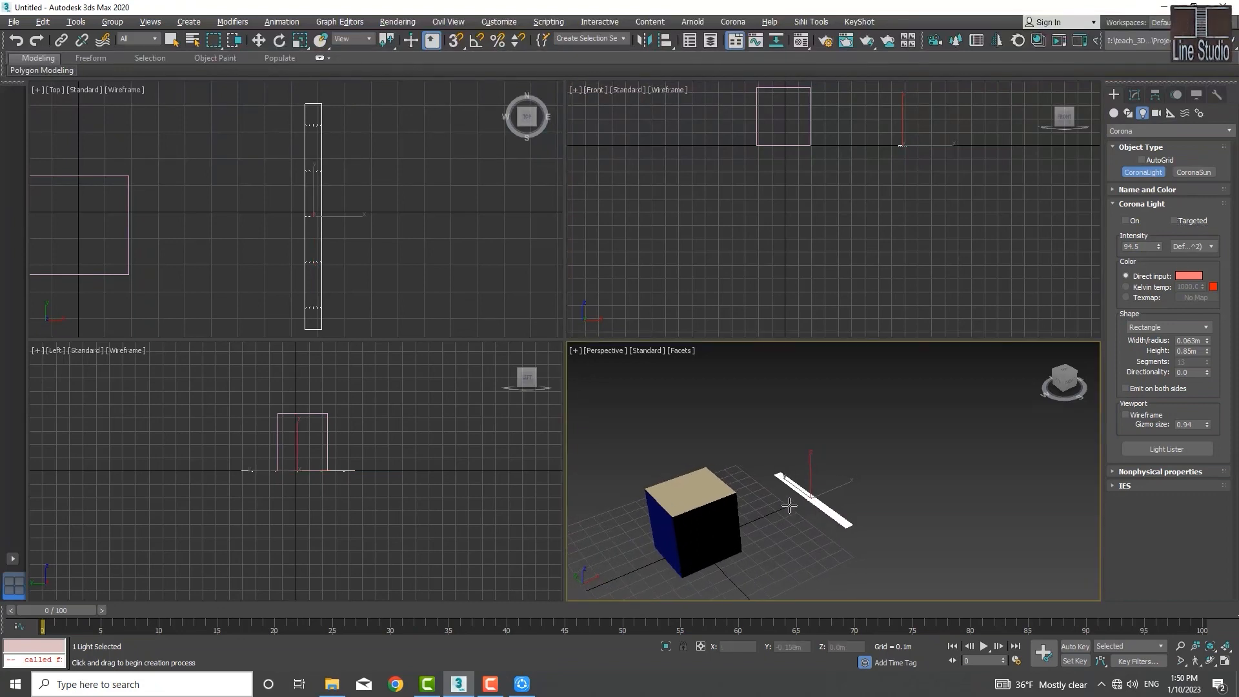
{"action": "scroll", "coordinate": [787, 513], "scroll_direction": "up", "scroll_amount": 5}
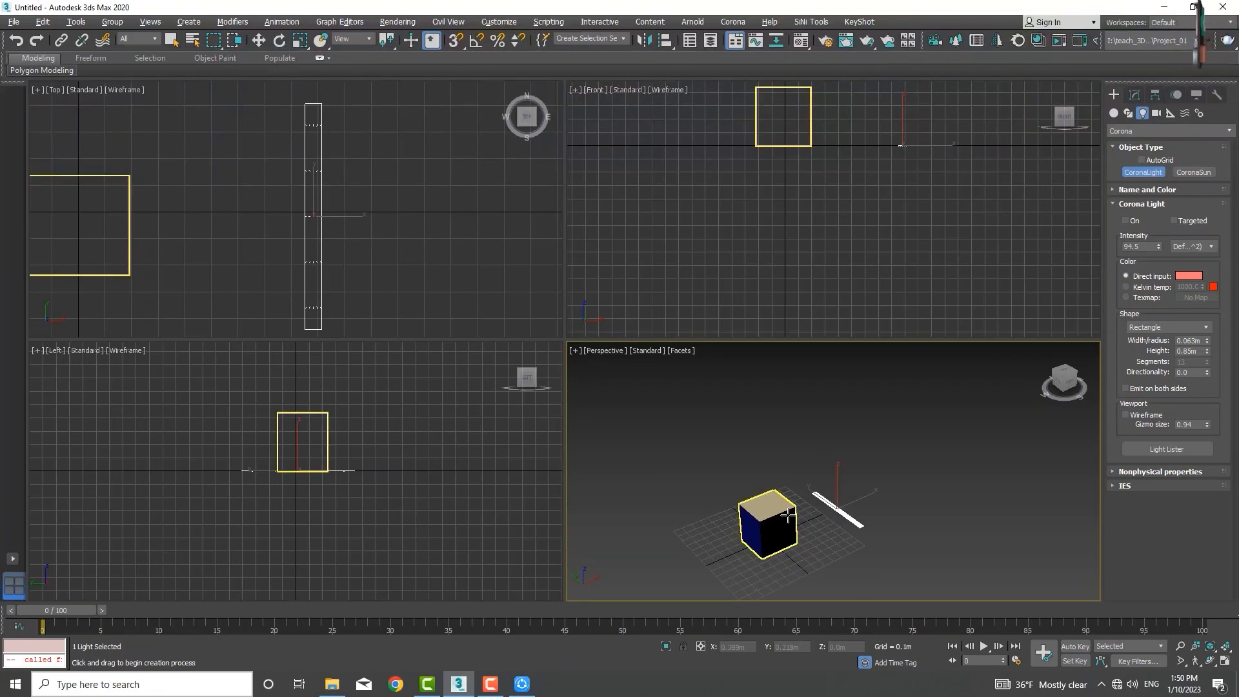
{"action": "scroll", "coordinate": [779, 517], "scroll_direction": "down", "scroll_amount": 5}
{"action": "scroll", "coordinate": [778, 517], "scroll_direction": "up", "scroll_amount": 4}
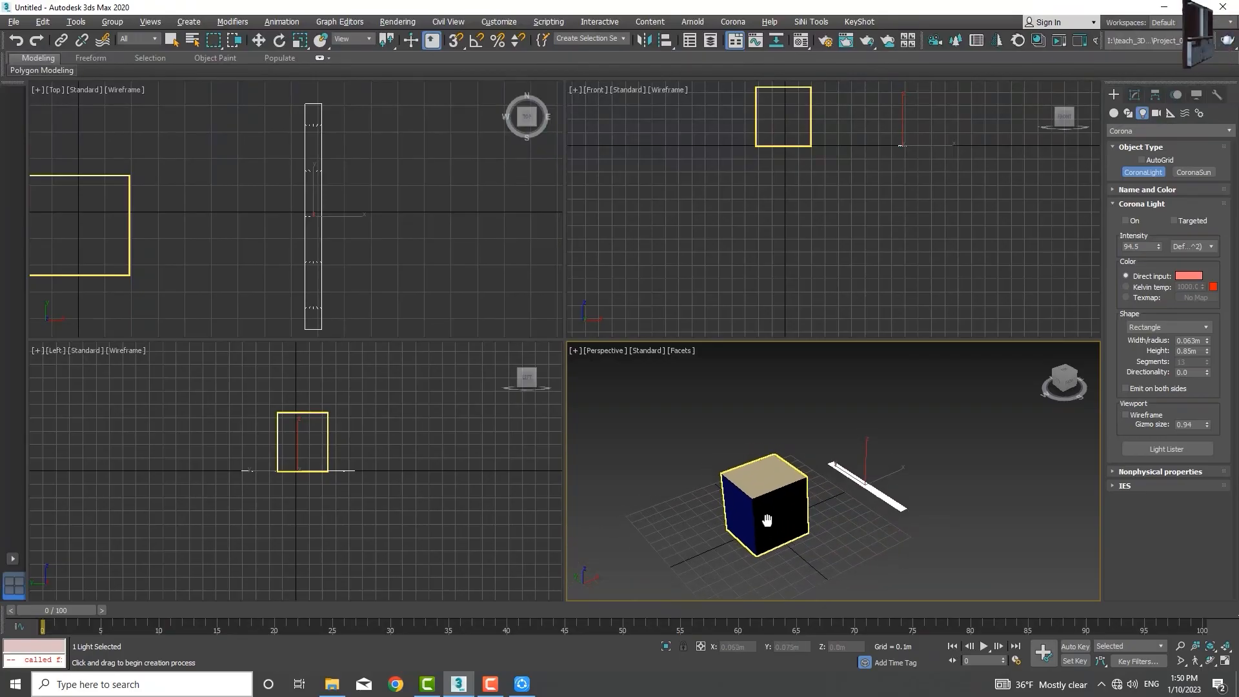
{"action": "middle_click_drag", "start_coordinate": [765, 499], "coordinate": [768, 510]}
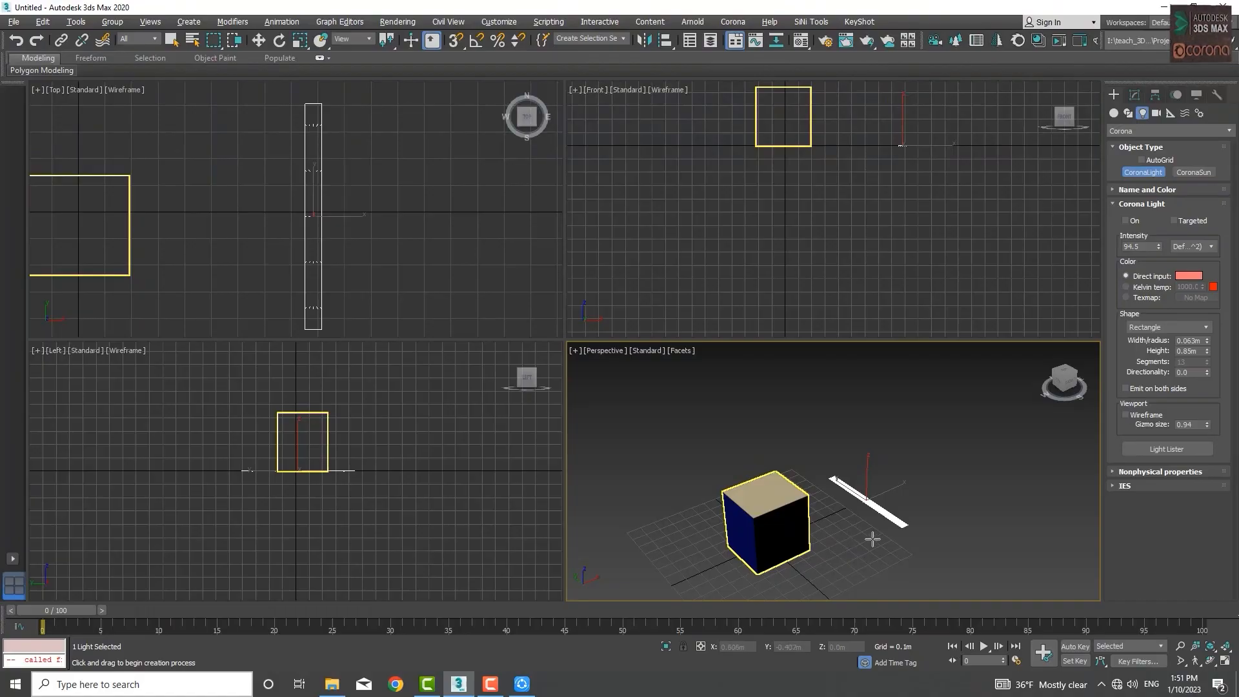
{"action": "middle_click_drag", "start_coordinate": [871, 544], "coordinate": [858, 526]}
{"action": "middle_click_drag", "start_coordinate": [752, 504], "coordinate": [754, 507]}
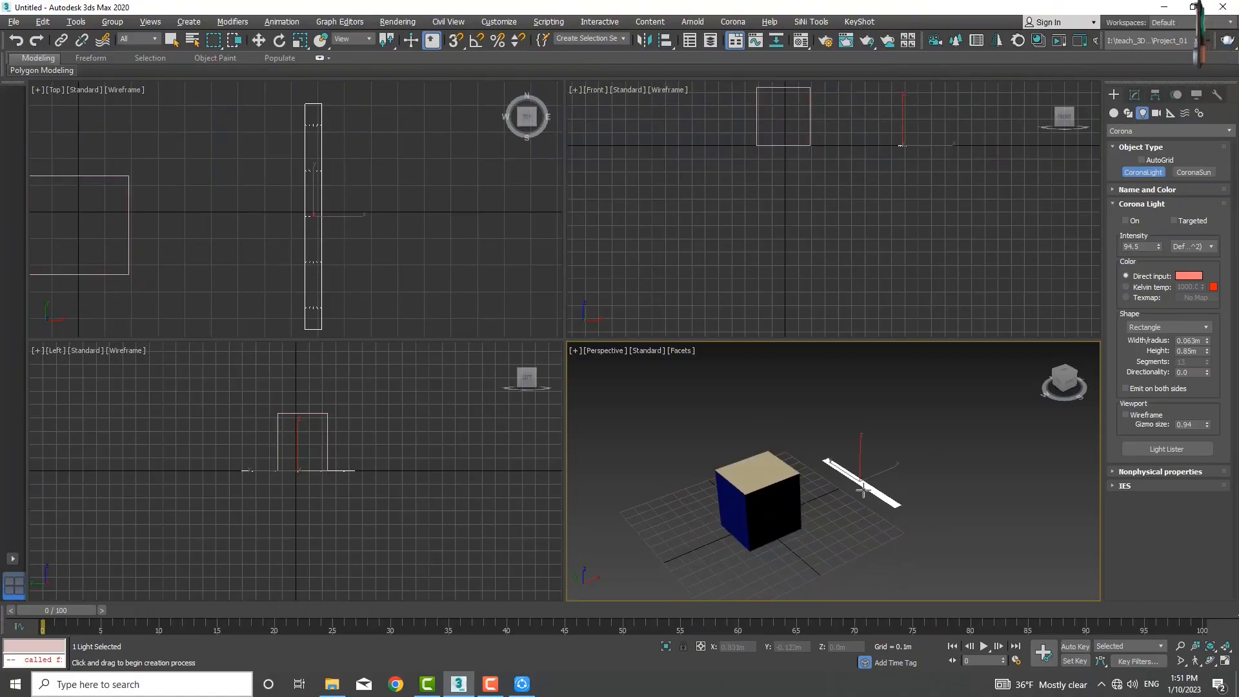
{"action": "middle_click_drag", "start_coordinate": [801, 499], "coordinate": [807, 499]}
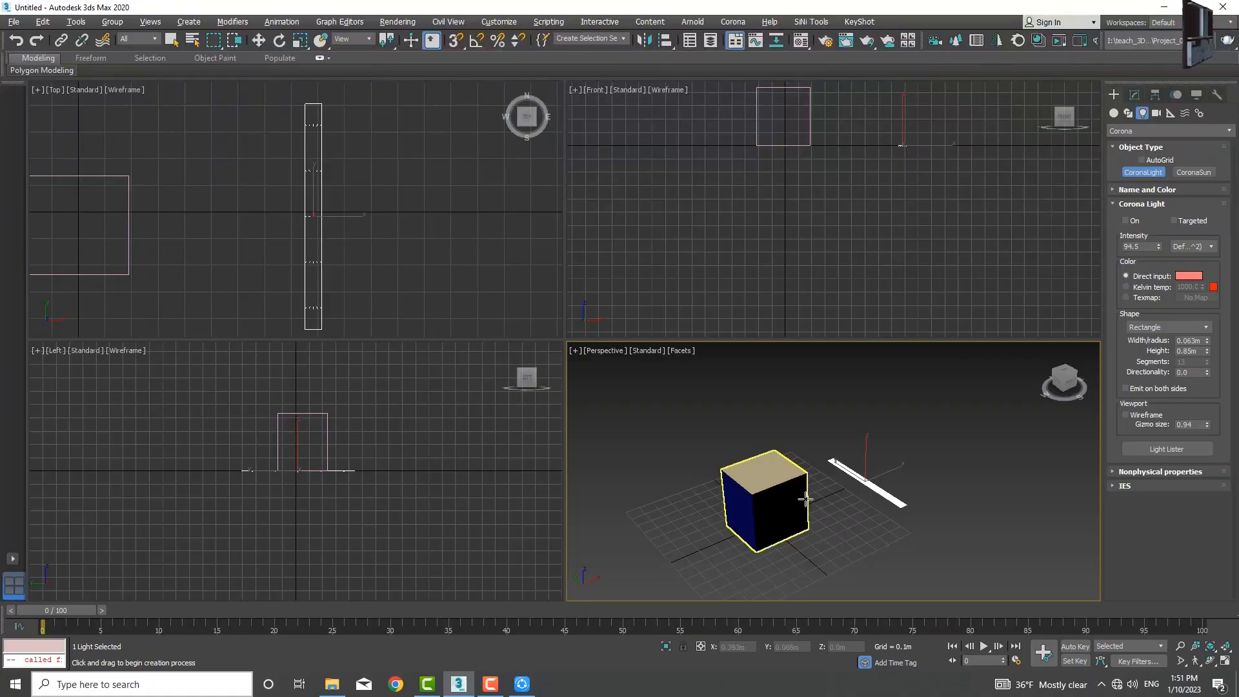
Delete the CoronaLight and test-render the Perspective view without it, cancelling the render and closing the frame buffer
{"action": "key", "text": "Delete"}
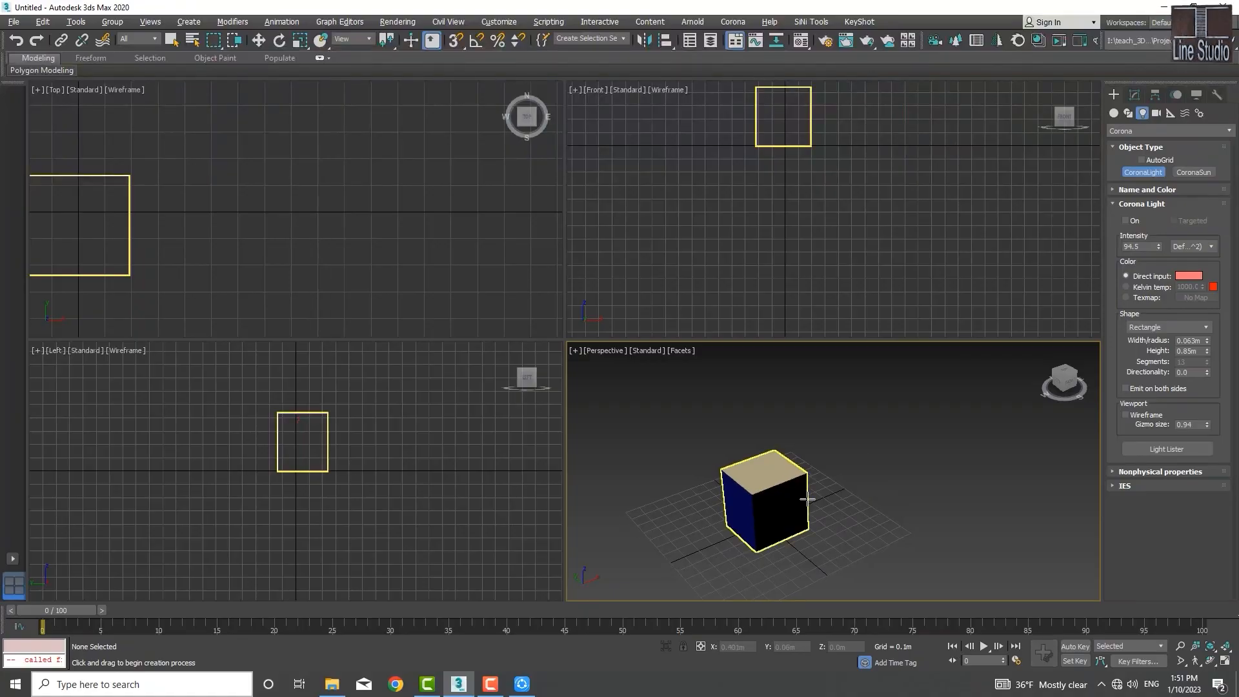
{"action": "middle_click_drag", "start_coordinate": [824, 501], "coordinate": [831, 503]}
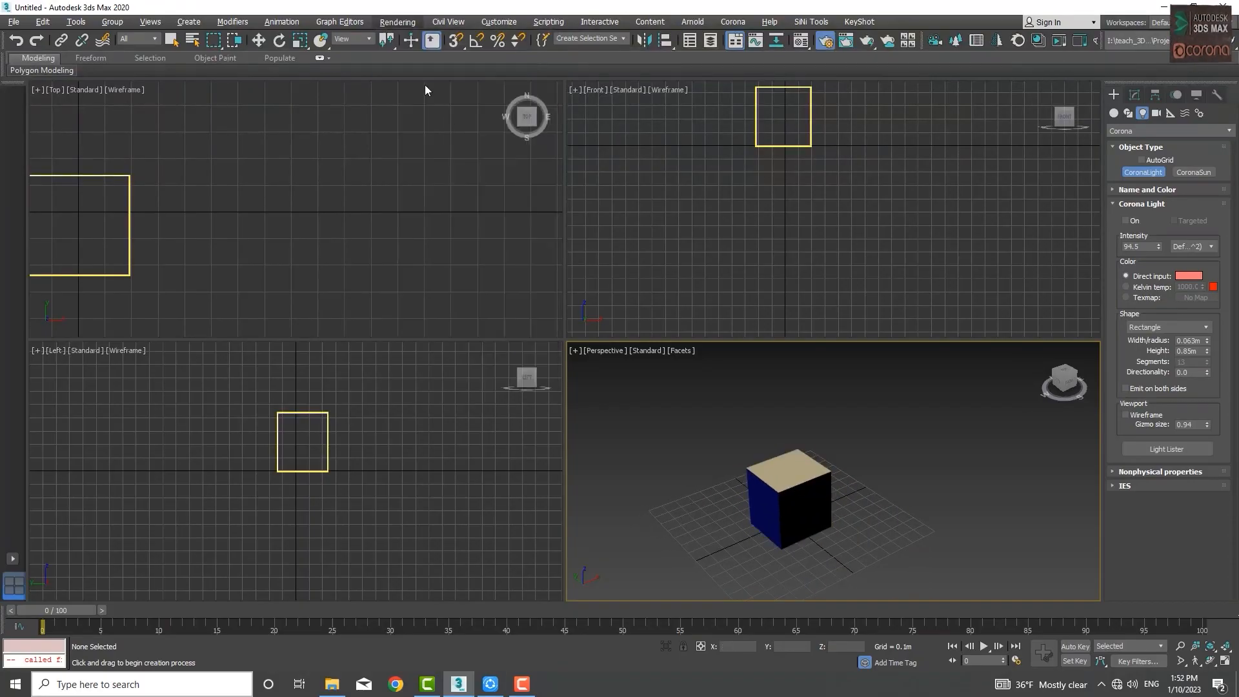
{"action": "key", "text": "F10"}
{"action": "left_click", "coordinate": [413, 183]}
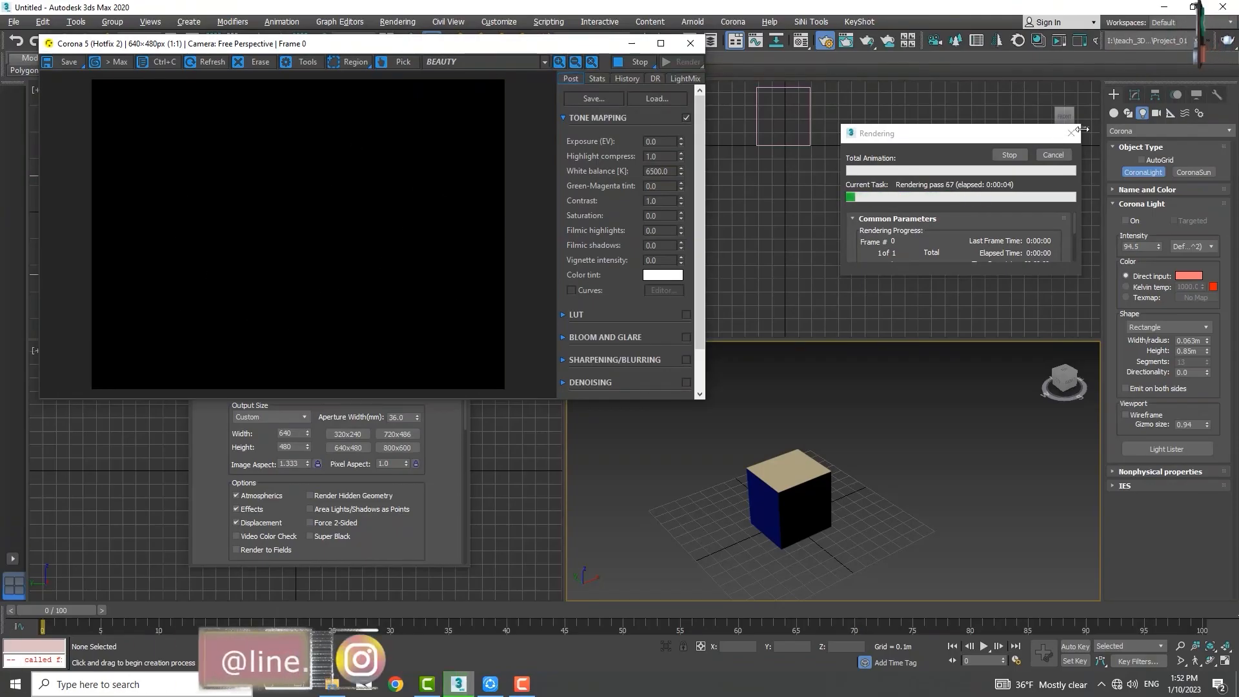
{"action": "left_click", "coordinate": [1053, 156]}
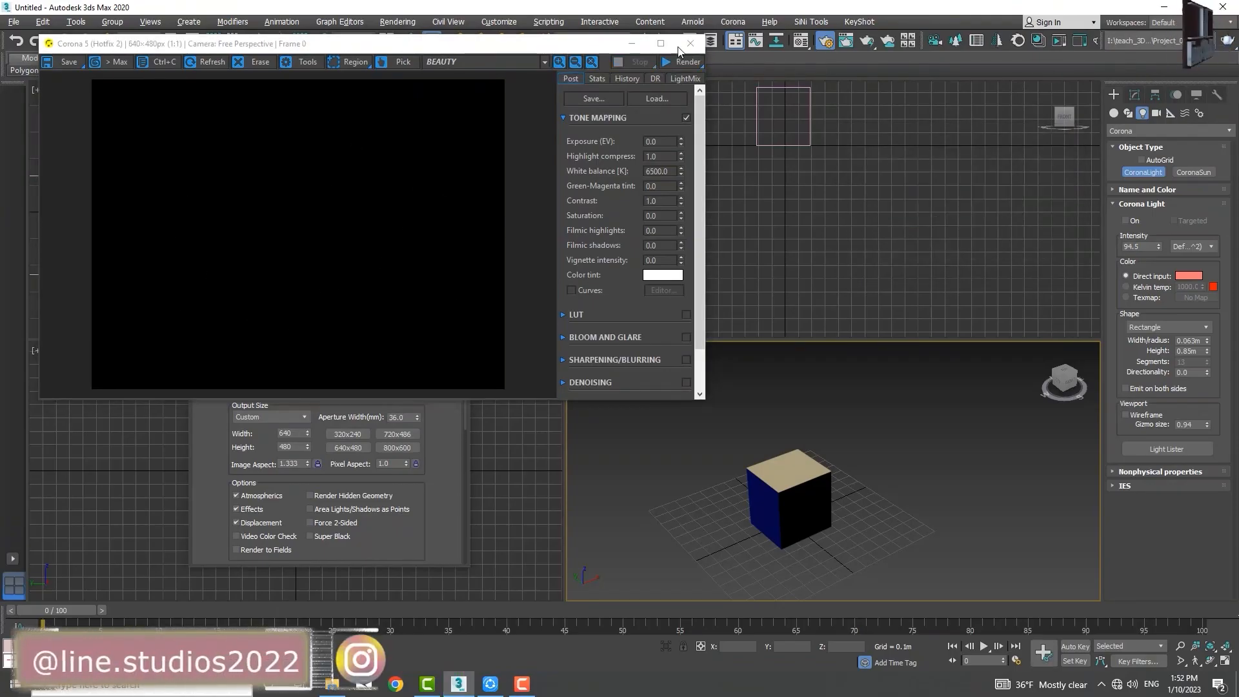
{"action": "left_click", "coordinate": [690, 43]}
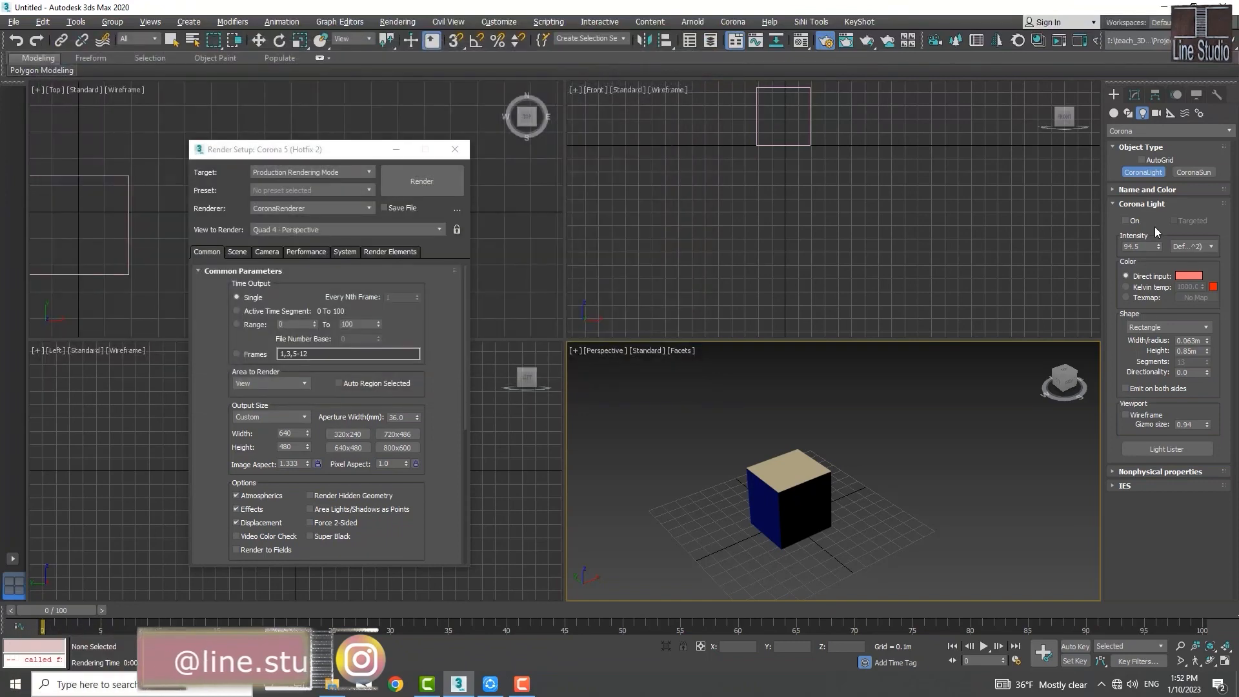
Restore the deleted rectangle light and render the Perspective view with it
{"action": "left_click", "coordinate": [982, 424]}
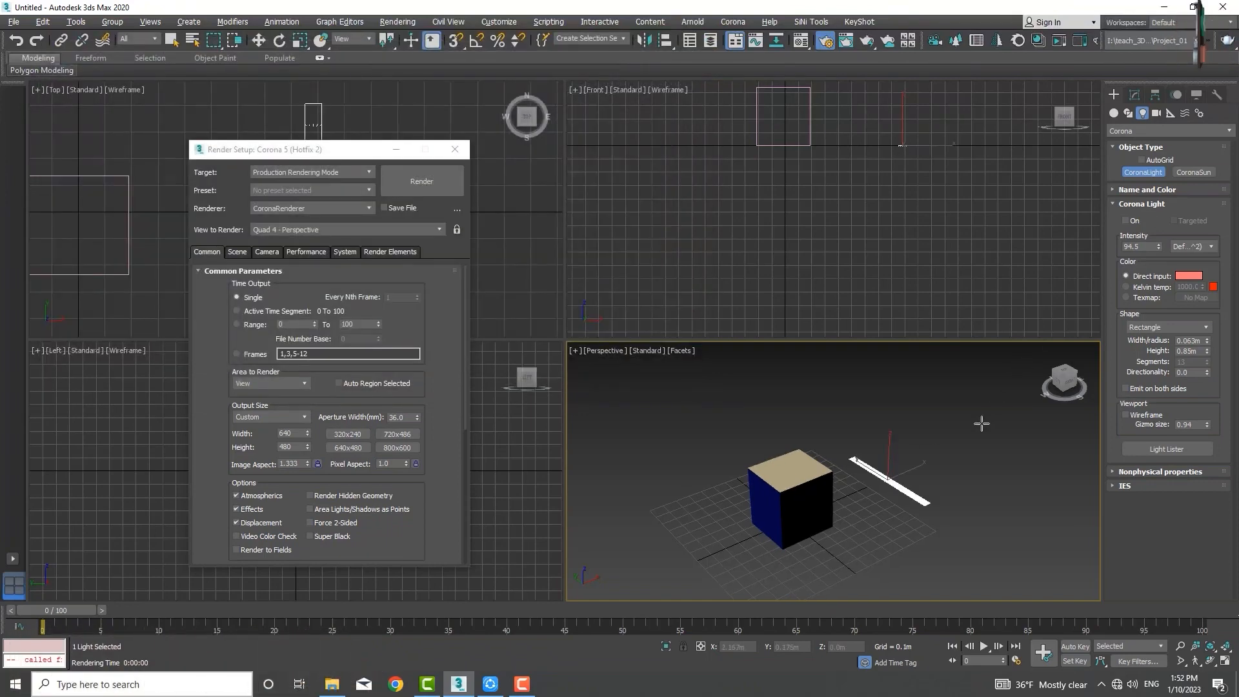
{"action": "left_click", "coordinate": [426, 185]}
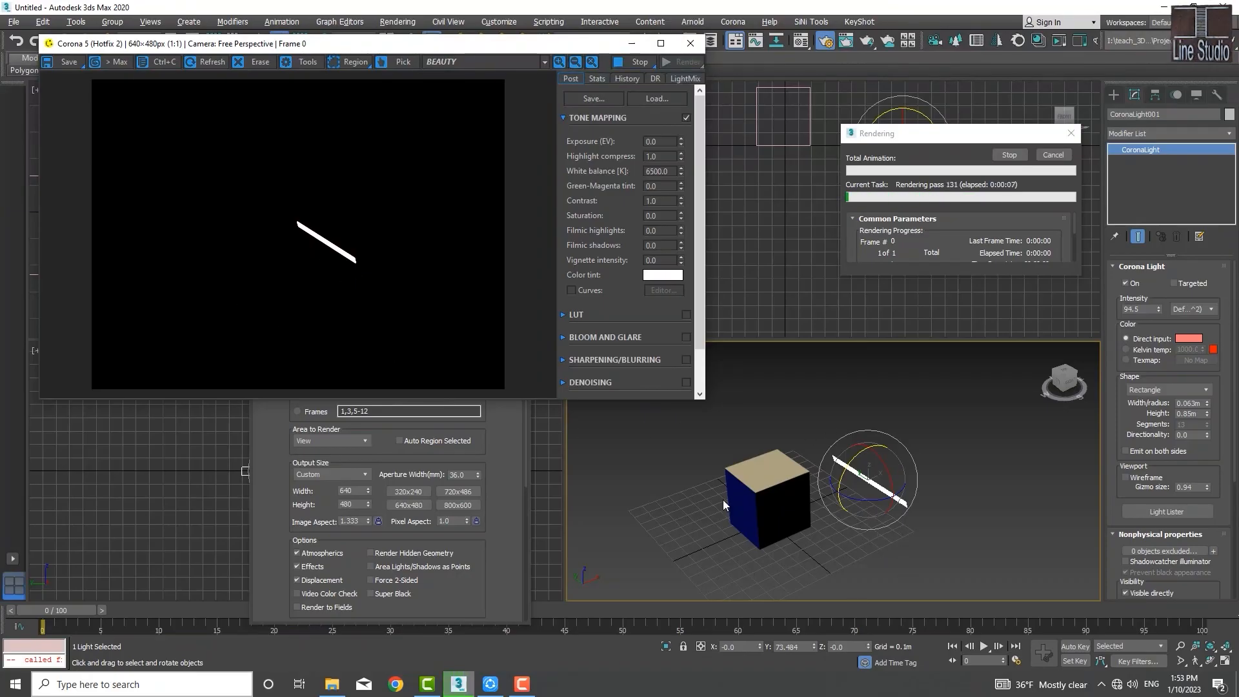
Cancel the render, close the frame buffer and Render Setup, and delete the rectangle CoronaLight
{"action": "left_click", "coordinate": [1062, 155]}
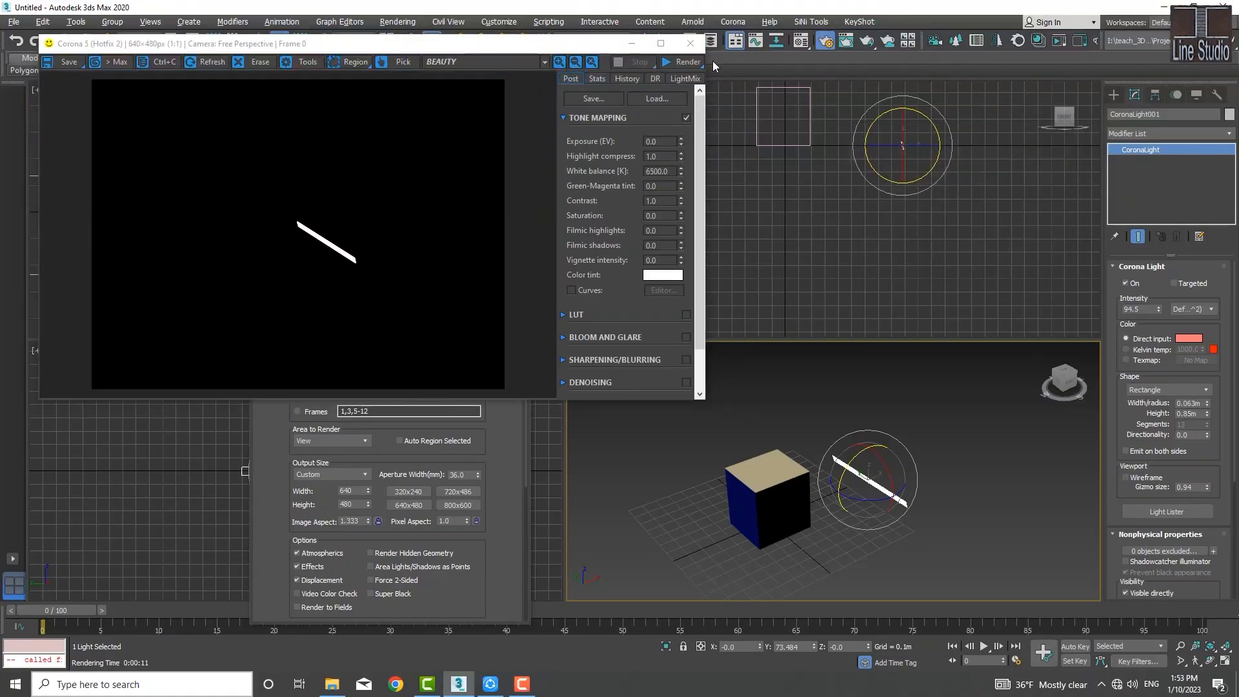
{"action": "left_click", "coordinate": [690, 43]}
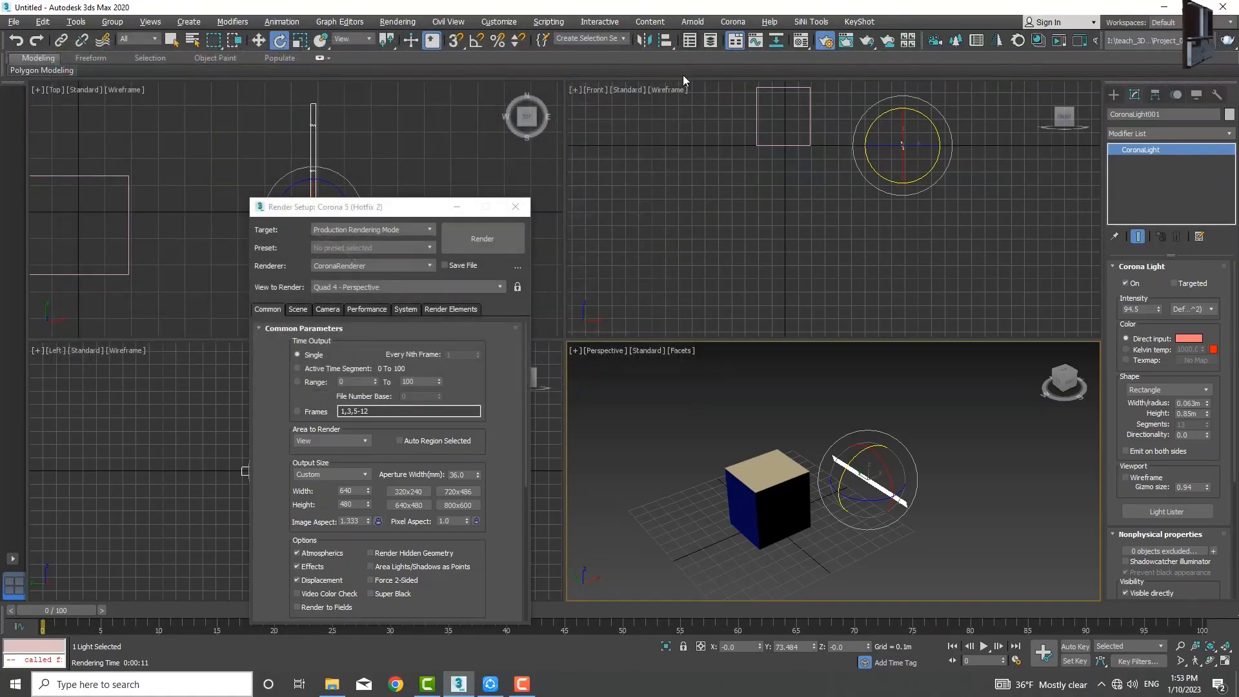
{"action": "left_click", "coordinate": [520, 204]}
{"action": "key", "text": "Delete"}
{"action": "mouse_move", "coordinate": [831, 519]}
{"action": "middle_mouse_down"}
{"action": "mouse_move", "coordinate": [854, 517]}
{"action": "mouse_move", "coordinate": [838, 525]}
{"action": "mouse_move", "coordinate": [812, 512]}
{"action": "middle_mouse_up"}
{"action": "left_click", "coordinate": [815, 512]}
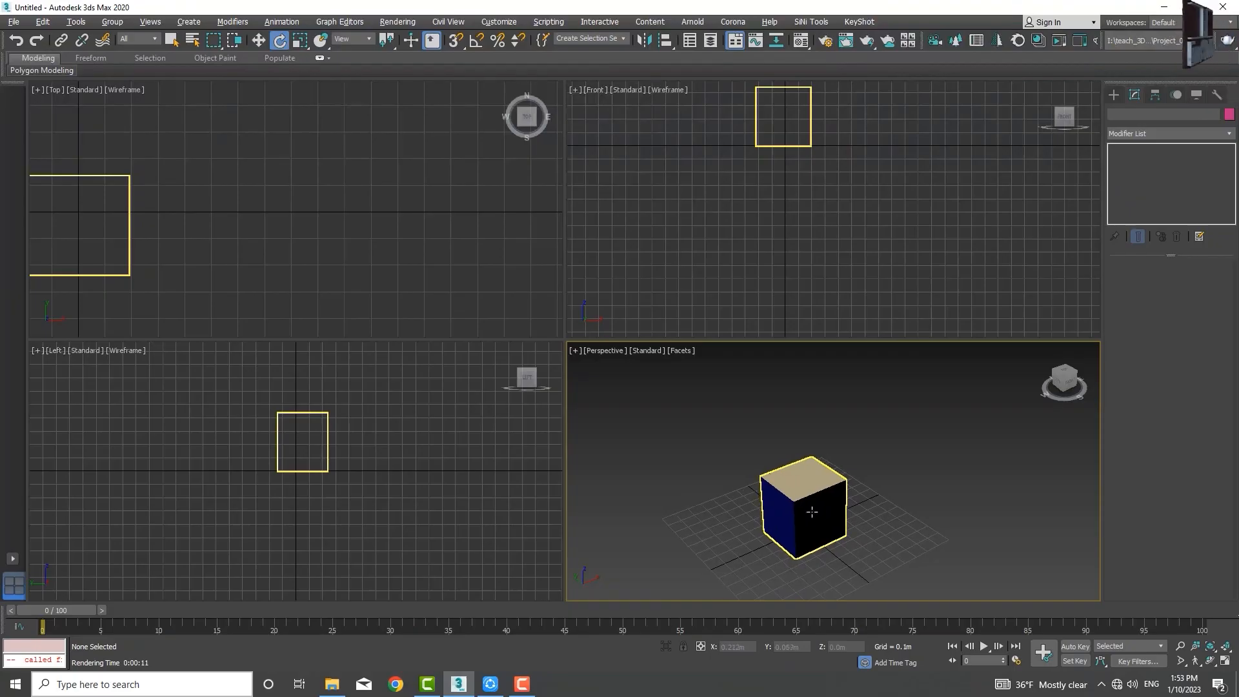
{"action": "left_click", "coordinate": [897, 481]}
{"action": "middle_click_drag", "start_coordinate": [801, 463], "coordinate": [781, 465]}
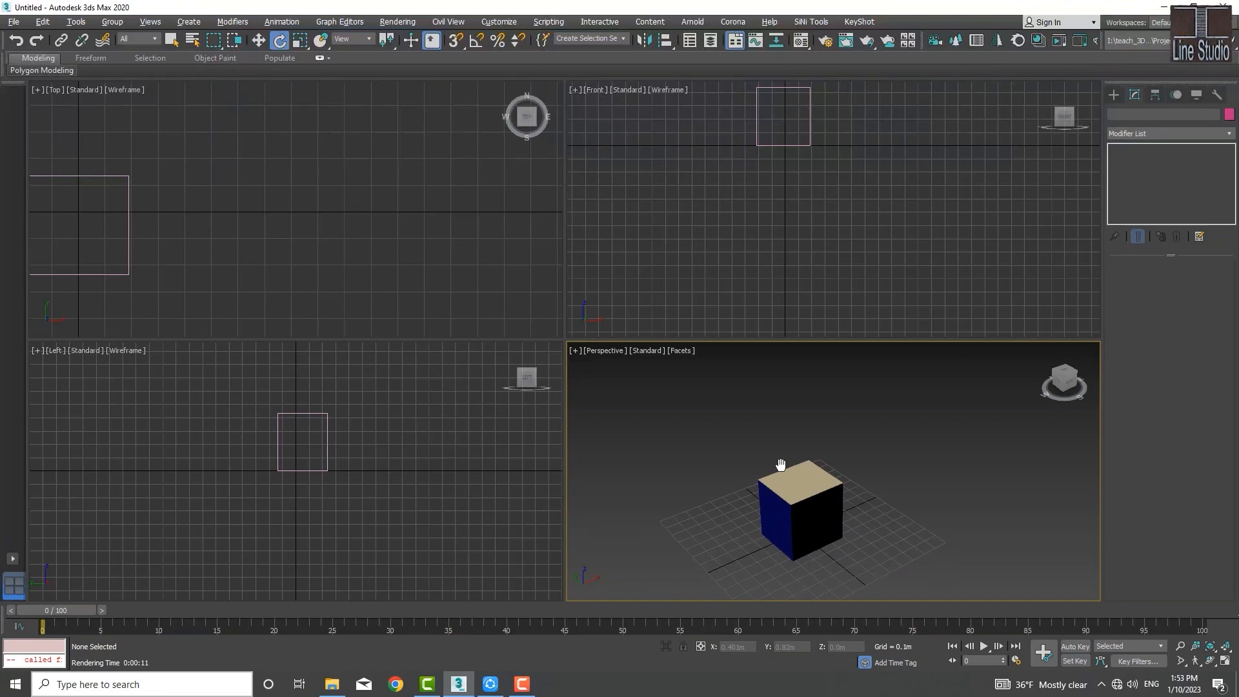
{"action": "left_click", "coordinate": [794, 480]}
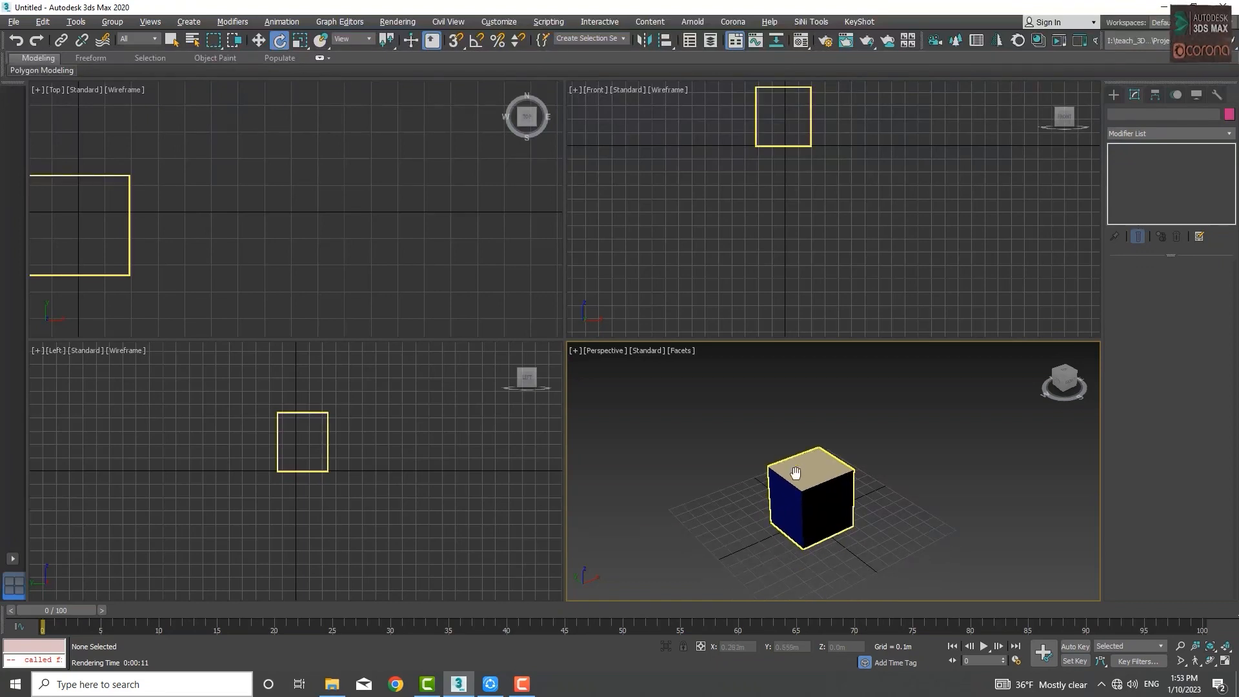
Open Environment and Effects to examine the background and global lighting settings, and close it
{"action": "key", "text": "8"}
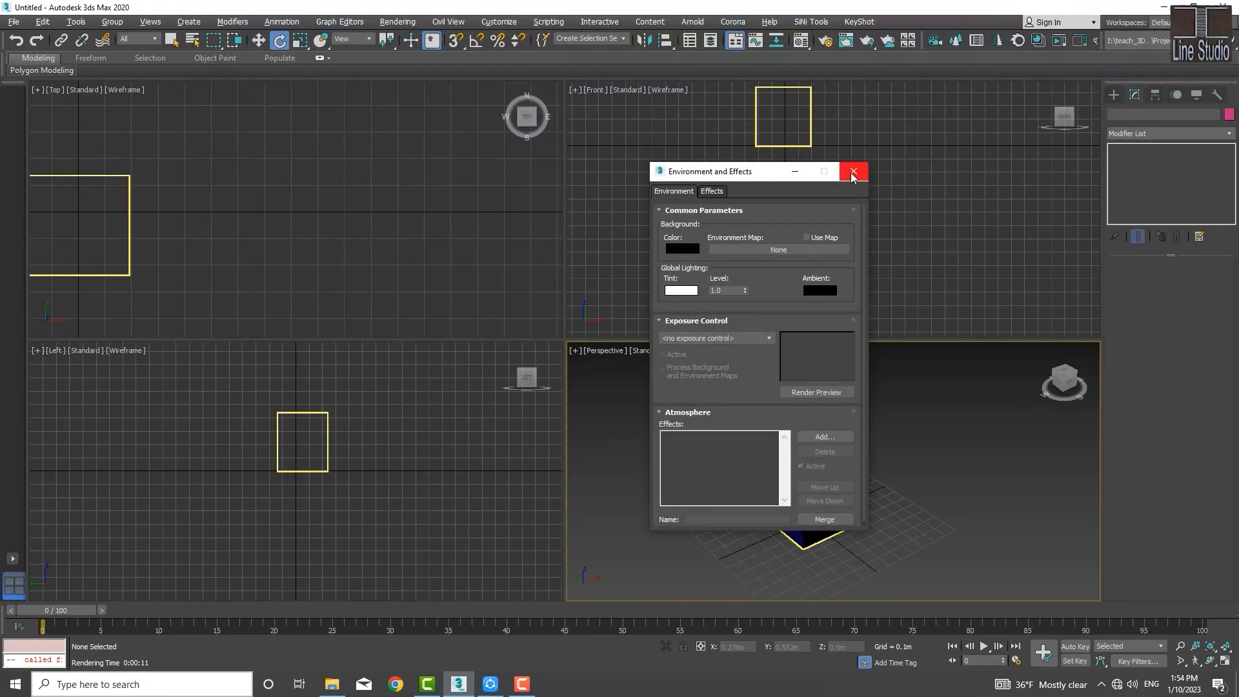
{"action": "left_click_drag", "start_coordinate": [743, 179], "coordinate": [483, 196]}
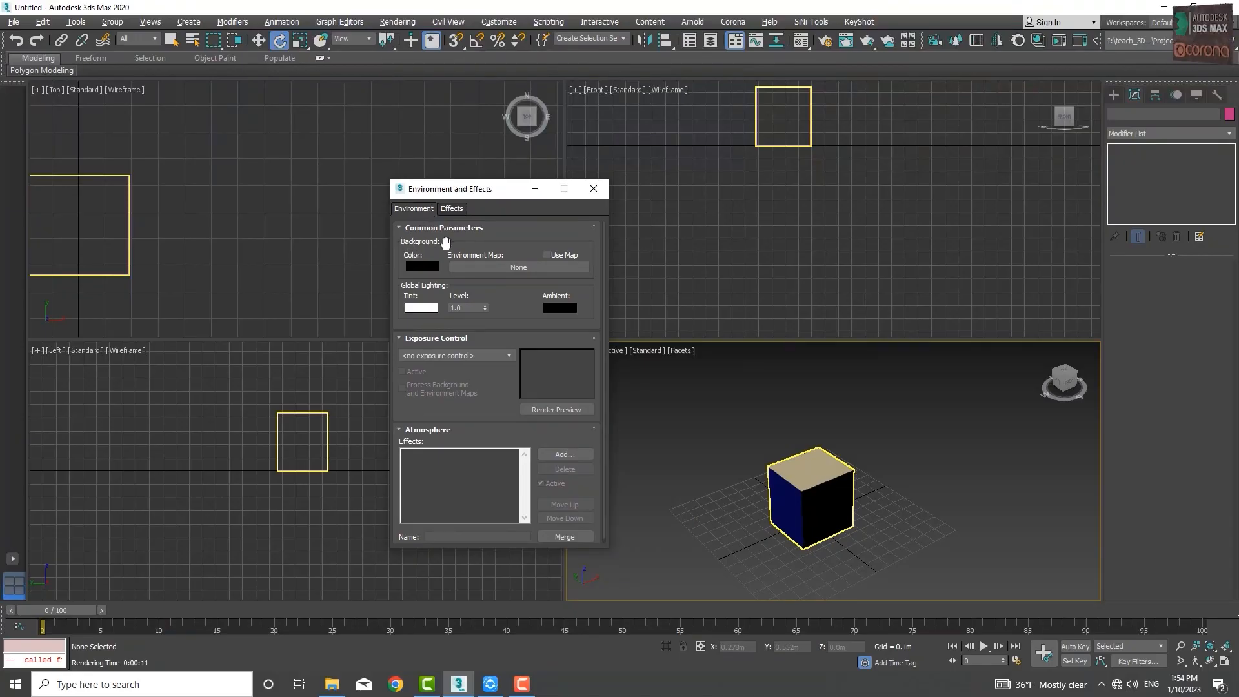
{"action": "left_click", "coordinate": [1023, 539]}
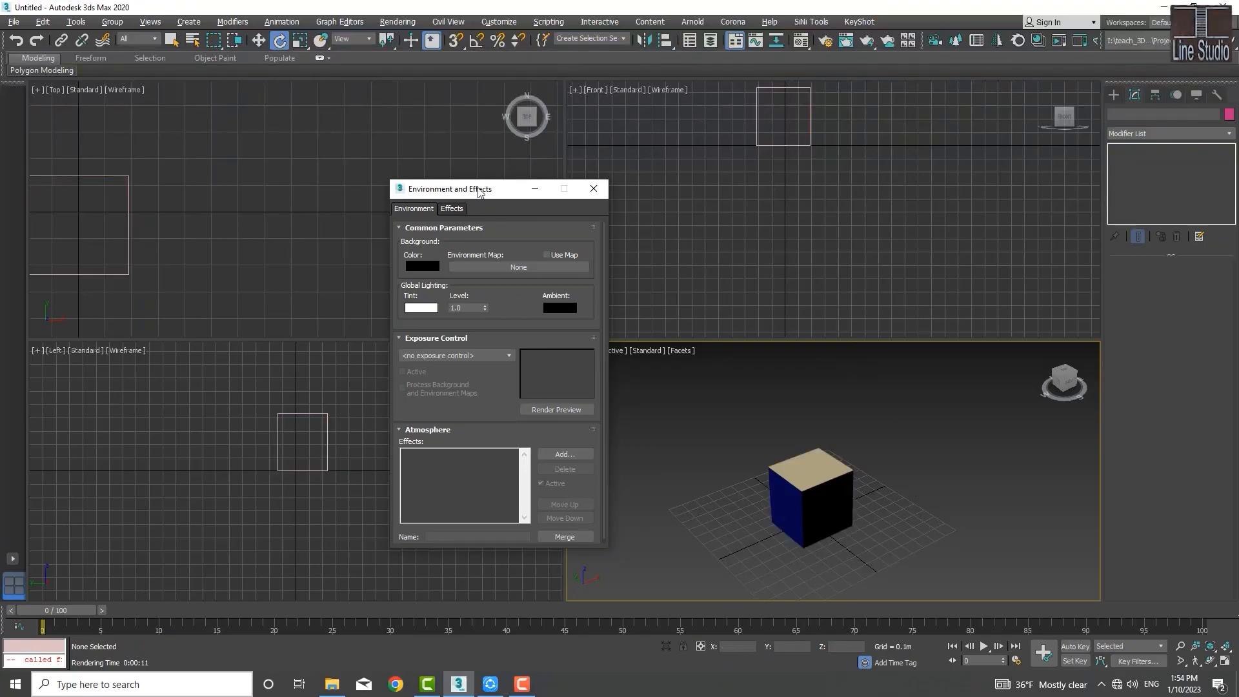
{"action": "left_click_drag", "start_coordinate": [479, 191], "coordinate": [563, 192]}
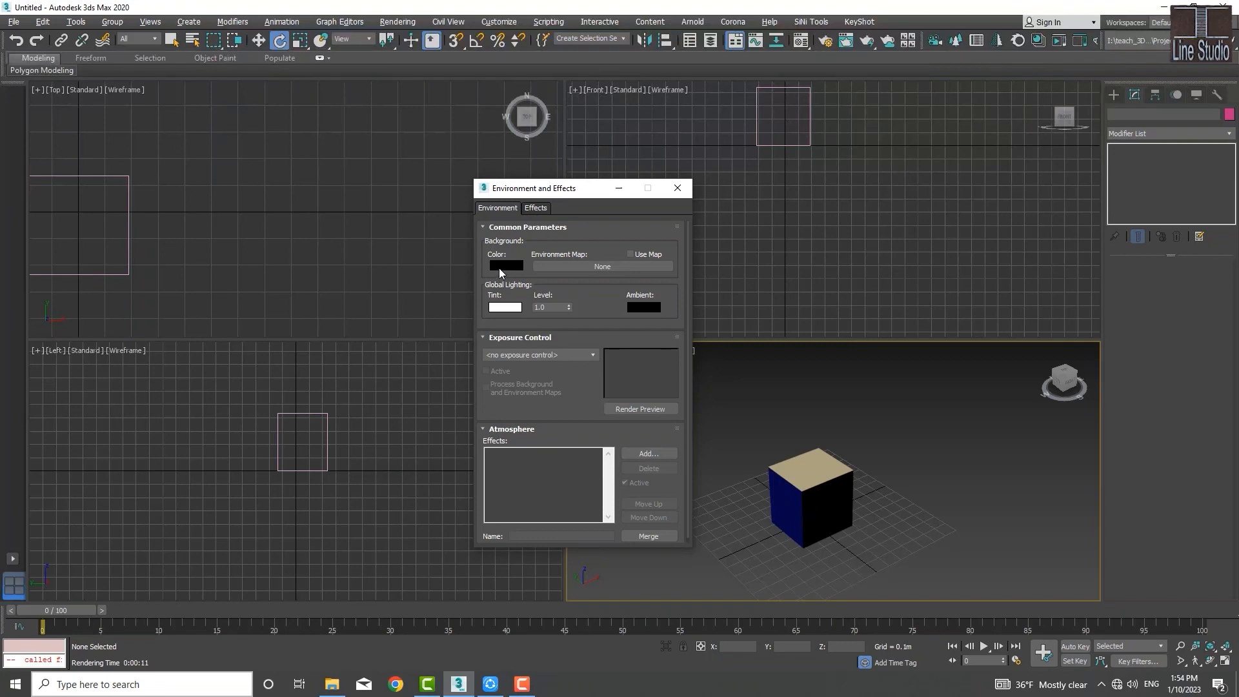
{"action": "left_click", "coordinate": [677, 187]}
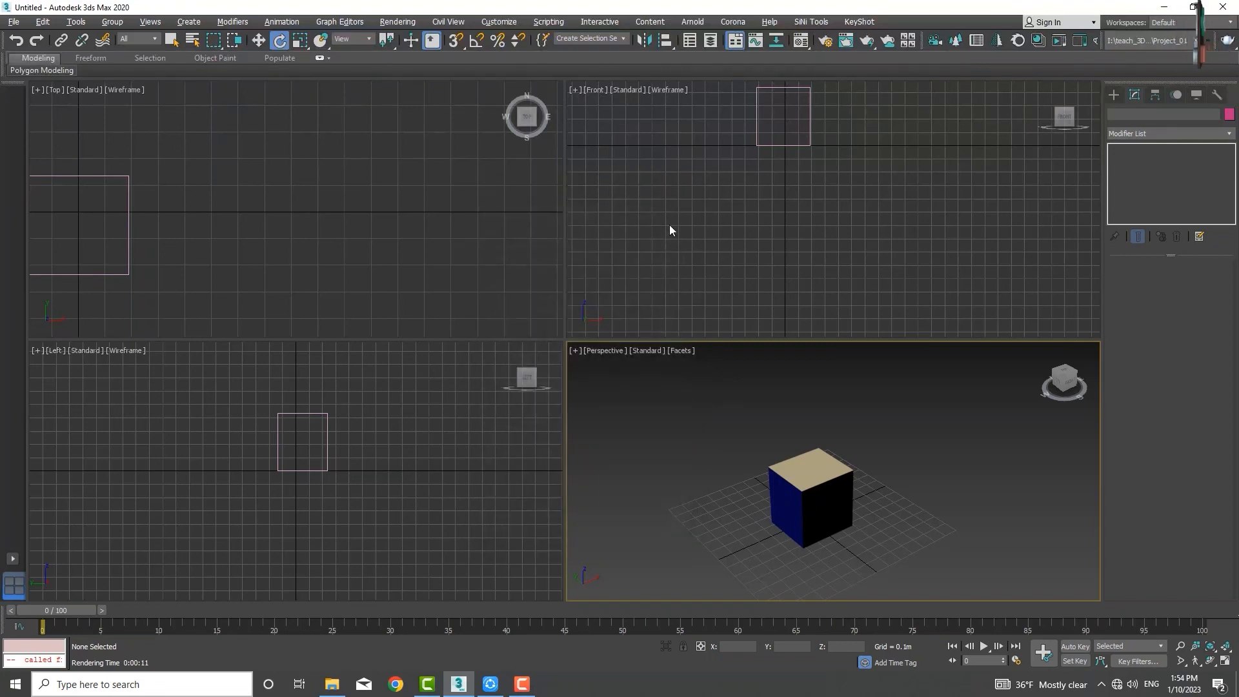
{"action": "left_click", "coordinate": [829, 507]}
{"action": "middle_click_drag", "start_coordinate": [819, 510], "coordinate": [794, 503]}
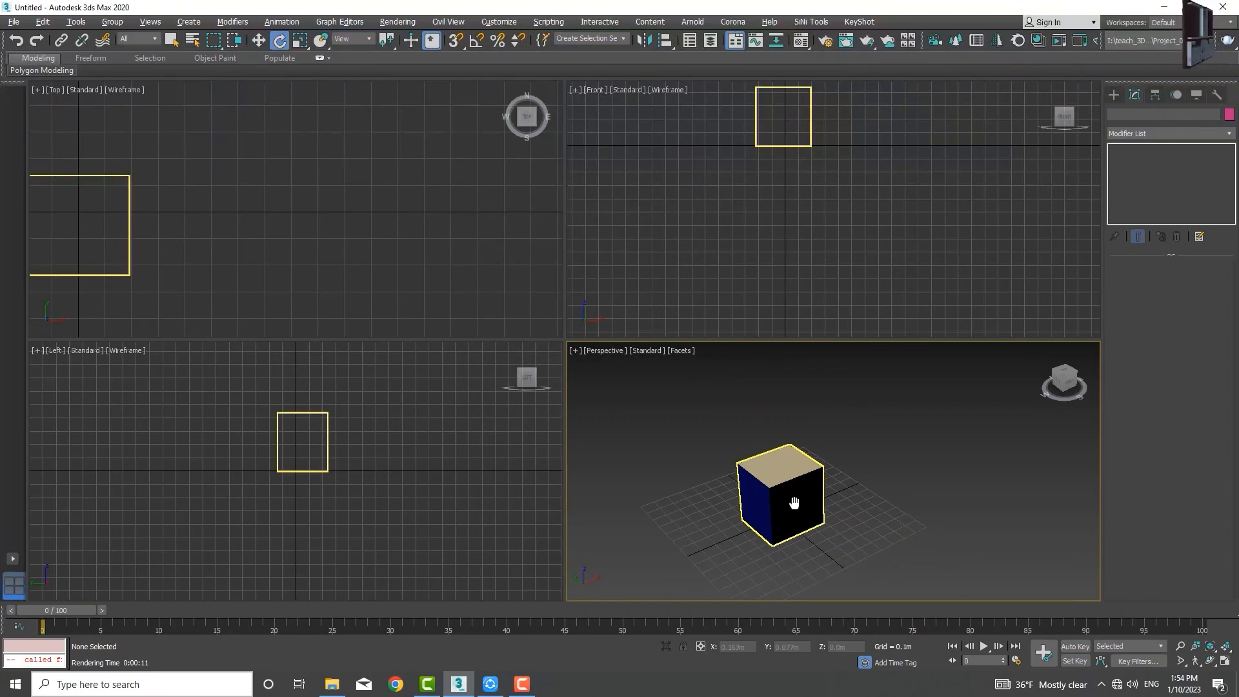
{"action": "left_click", "coordinate": [917, 439]}
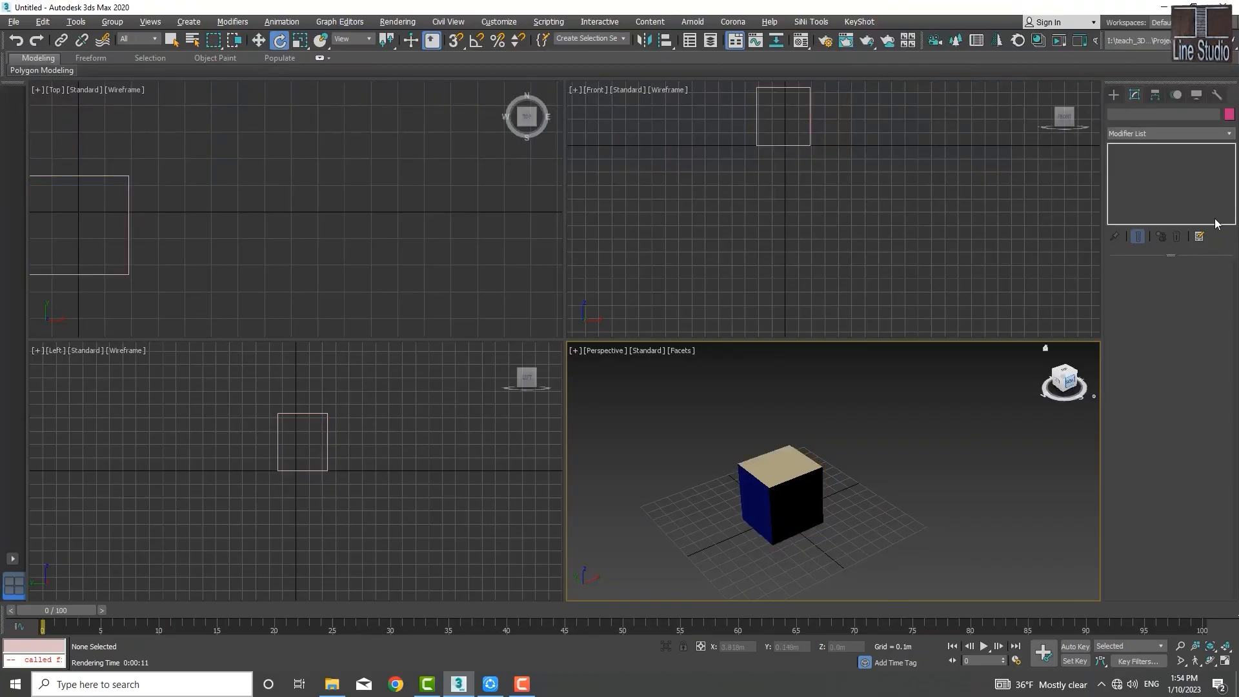
Create a targeted CoronaSun in the Top view at about X 2.83 m, Y 4.73 m, aimed at the cube and raised about 4.7 m
{"action": "left_click", "coordinate": [1116, 95]}
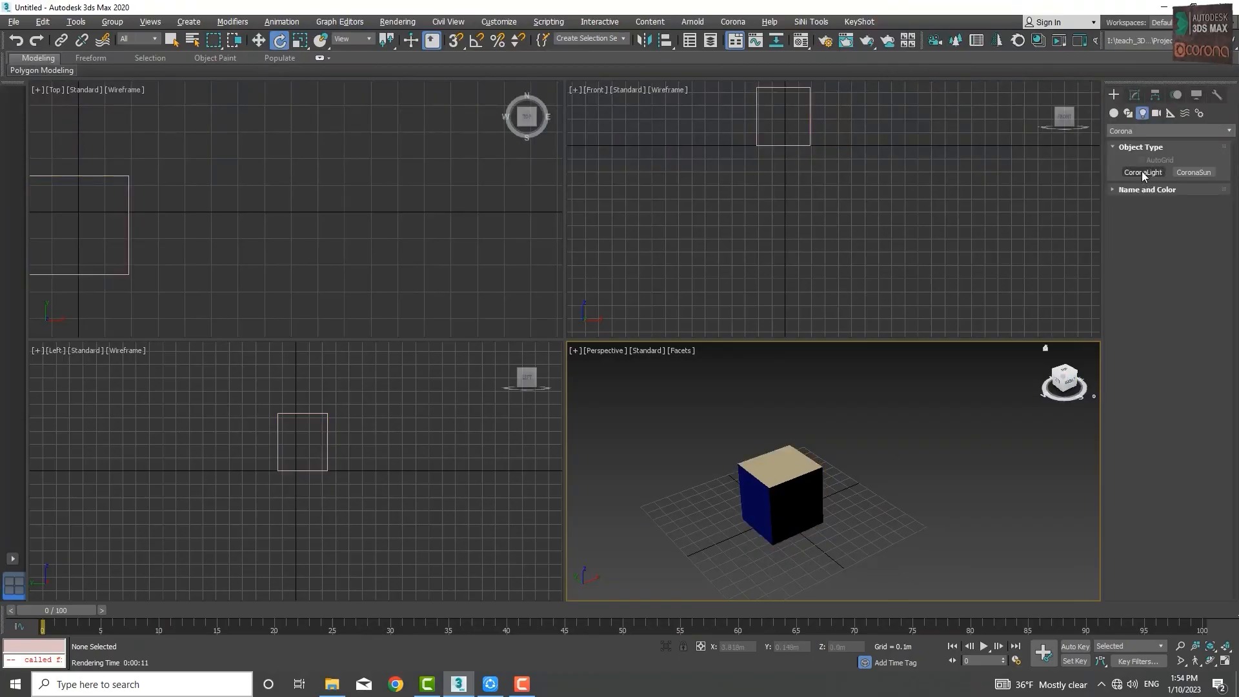
{"action": "left_click", "coordinate": [1200, 170]}
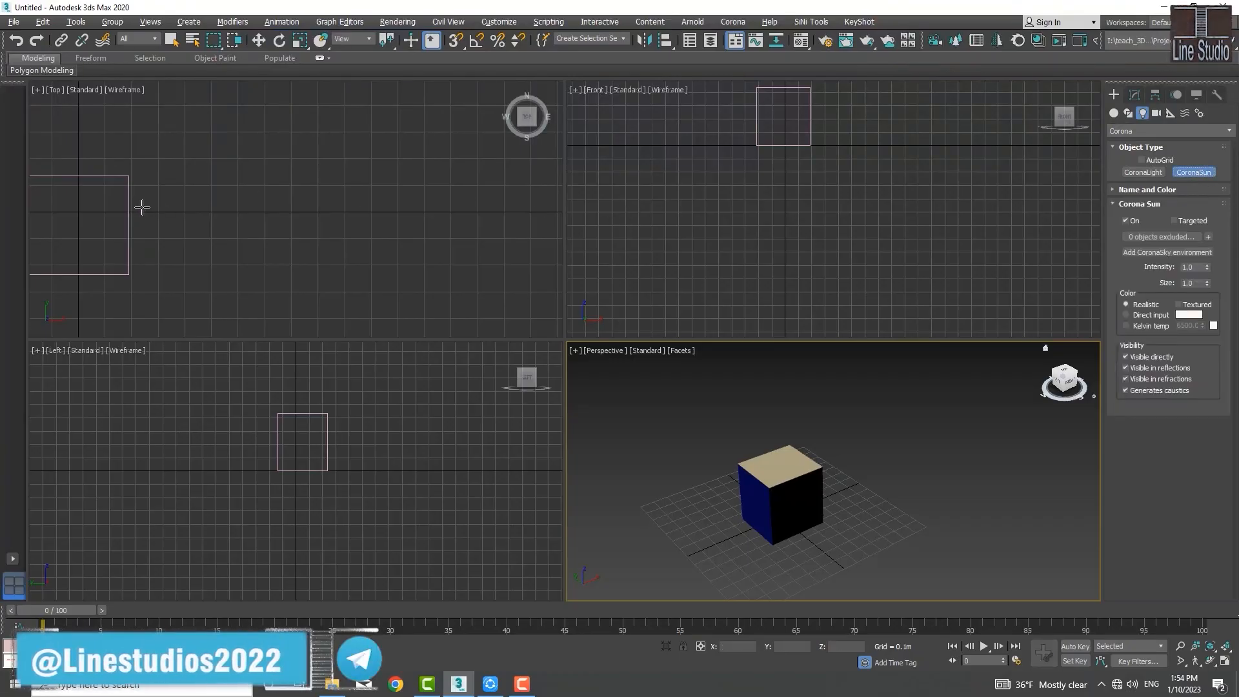
{"action": "middle_click_drag", "start_coordinate": [143, 207], "coordinate": [291, 216]}
{"action": "scroll", "coordinate": [302, 213], "scroll_direction": "down", "scroll_amount": 7}
{"action": "scroll", "coordinate": [306, 213], "scroll_direction": "up", "scroll_amount": 2}
{"action": "scroll", "coordinate": [305, 213], "scroll_direction": "up", "scroll_amount": 3}
{"action": "scroll", "coordinate": [286, 216], "scroll_direction": "down", "scroll_amount": 4}
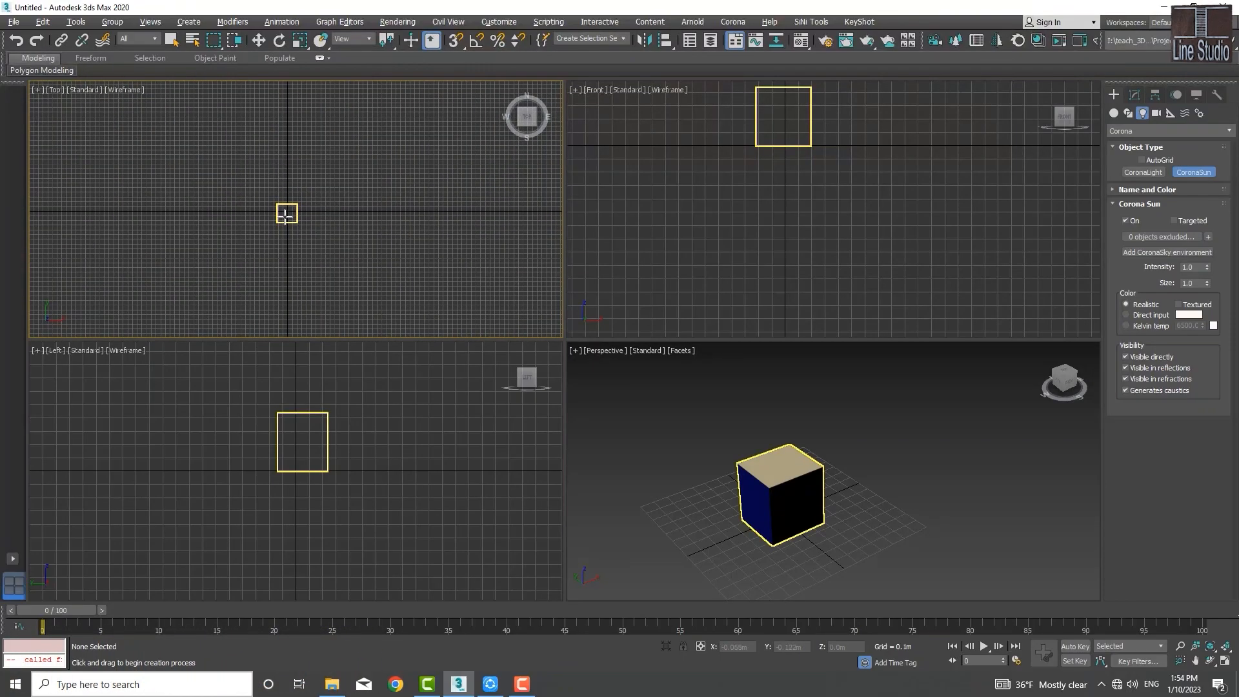
{"action": "scroll", "coordinate": [290, 212], "scroll_direction": "down", "scroll_amount": 4}
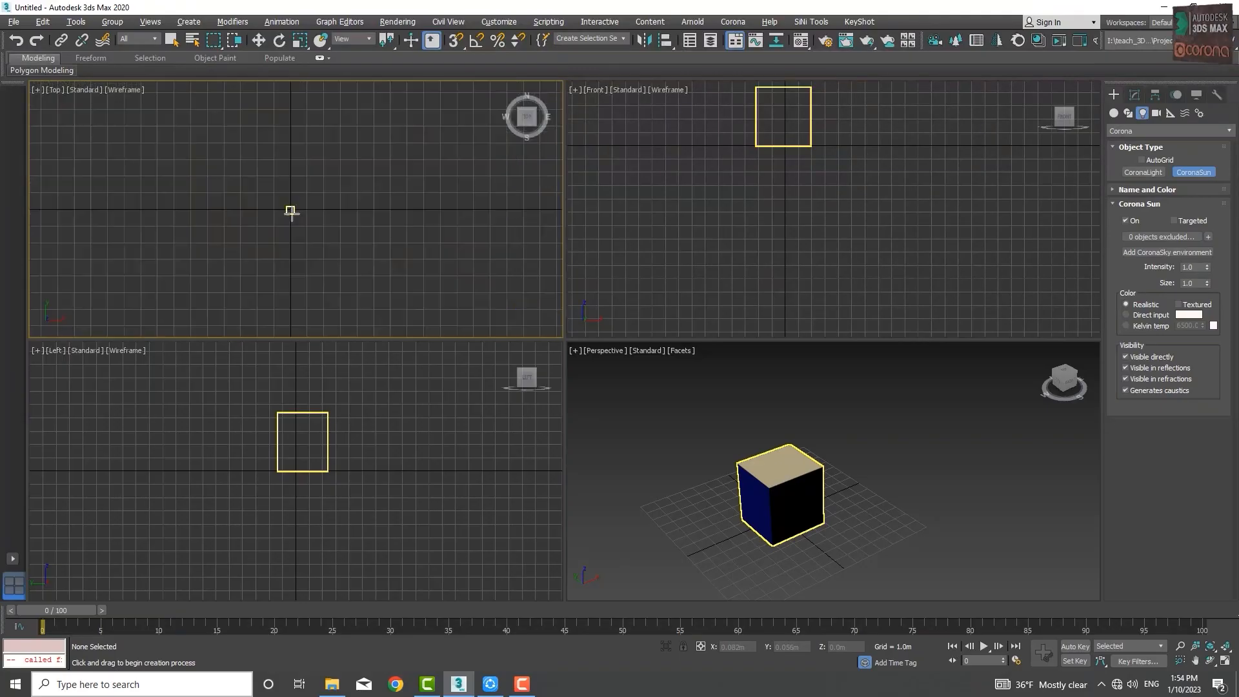
{"action": "scroll", "coordinate": [293, 213], "scroll_direction": "up", "scroll_amount": 2}
{"action": "middle_click_drag", "start_coordinate": [293, 214], "coordinate": [280, 217]}
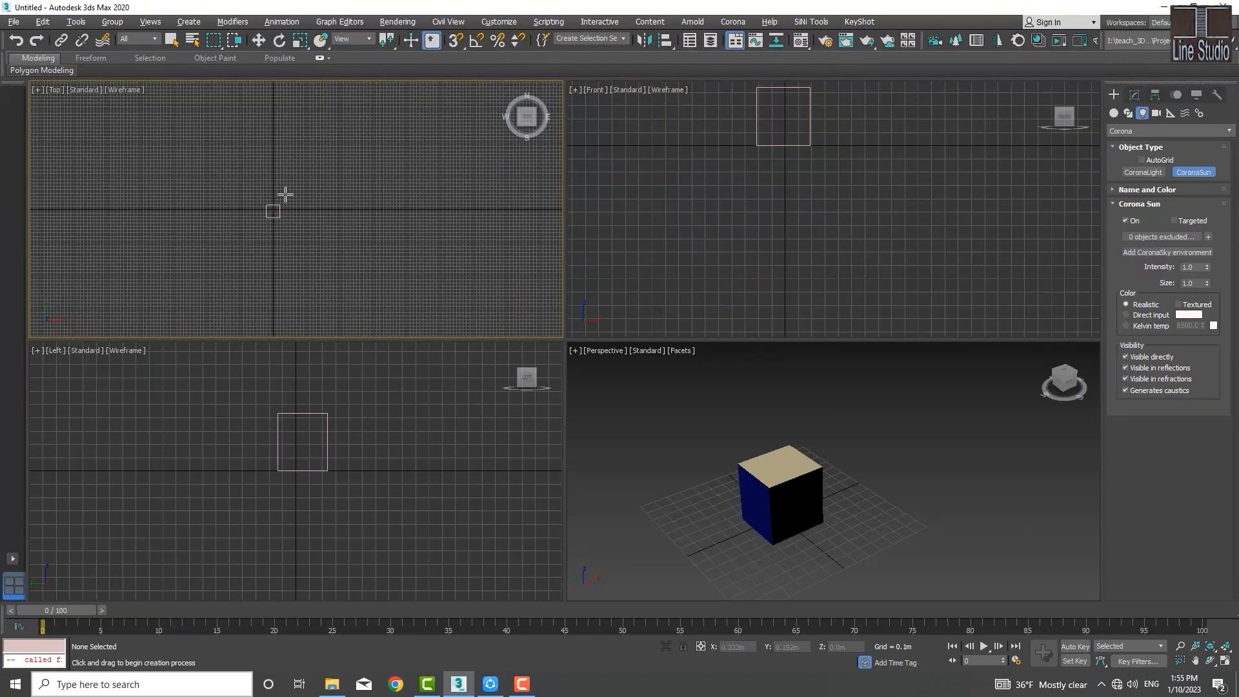
{"action": "scroll", "coordinate": [285, 194], "scroll_direction": "down", "scroll_amount": 3}
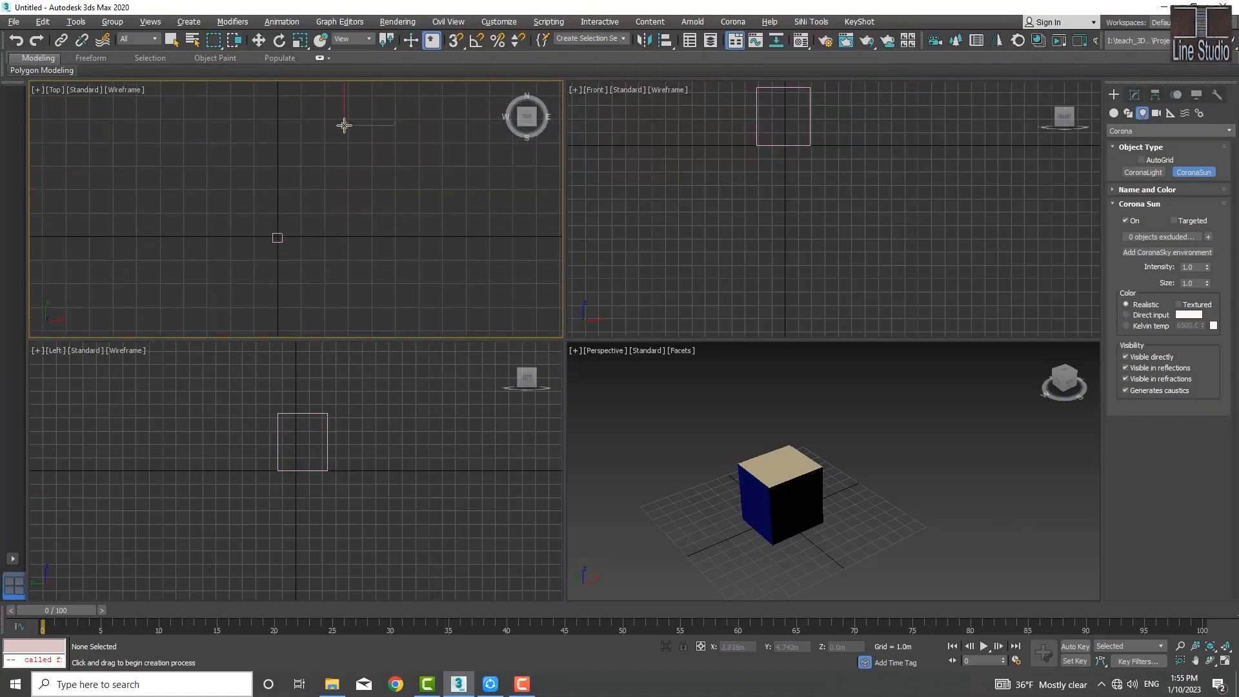
{"action": "left_click_drag", "start_coordinate": [344, 125], "coordinate": [277, 237]}
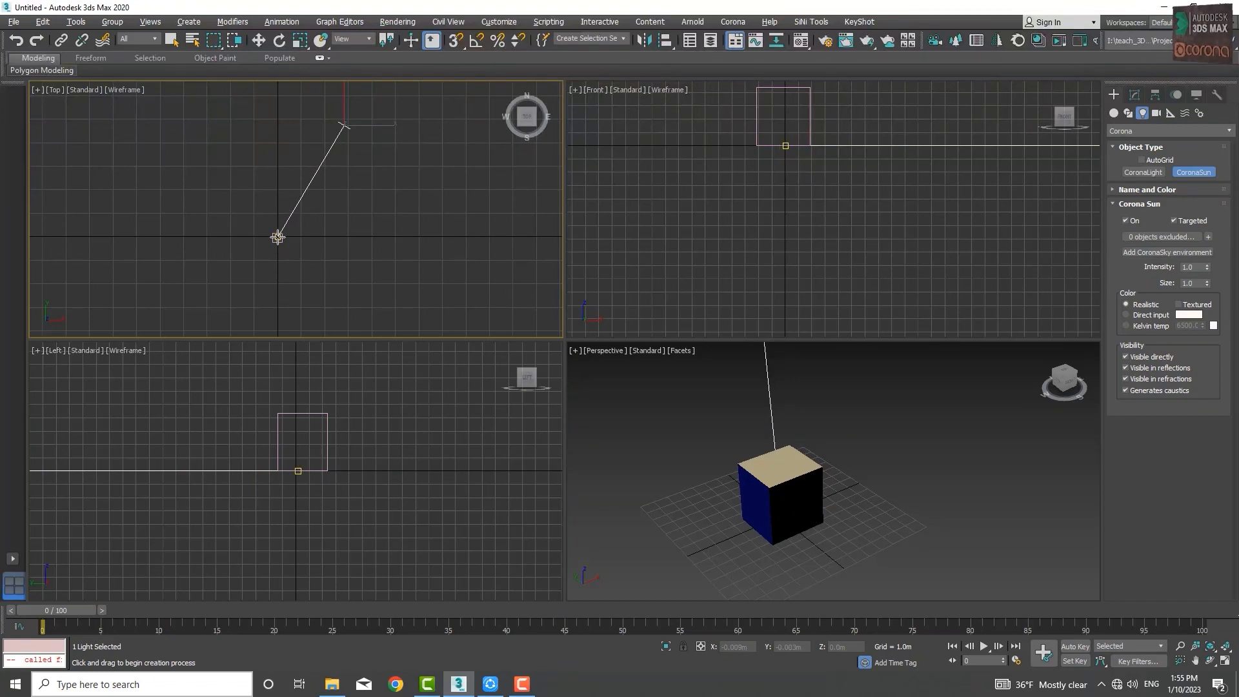
{"action": "left_click_drag", "start_coordinate": [278, 237], "coordinate": [278, 238]}
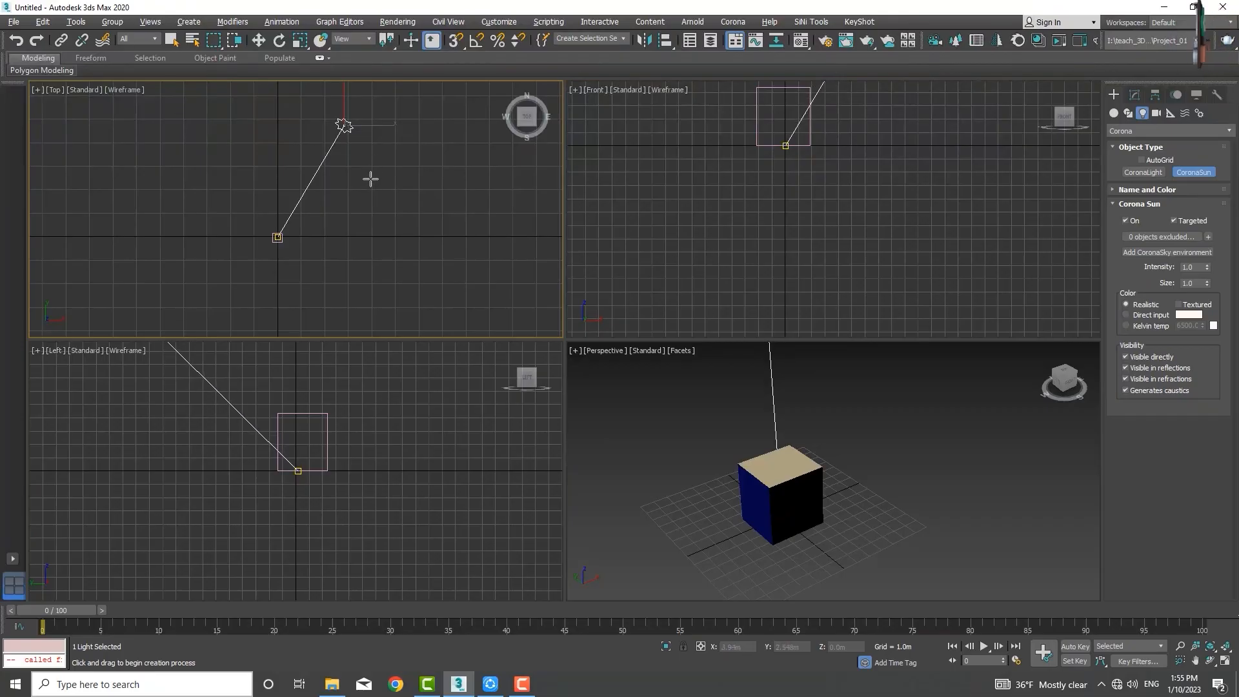
Examine the placement and height of the CoronaSun and its target in the Top and Left views
{"action": "middle_click_drag", "start_coordinate": [365, 188], "coordinate": [376, 239]}
{"action": "scroll", "coordinate": [382, 230], "scroll_direction": "down", "scroll_amount": 5}
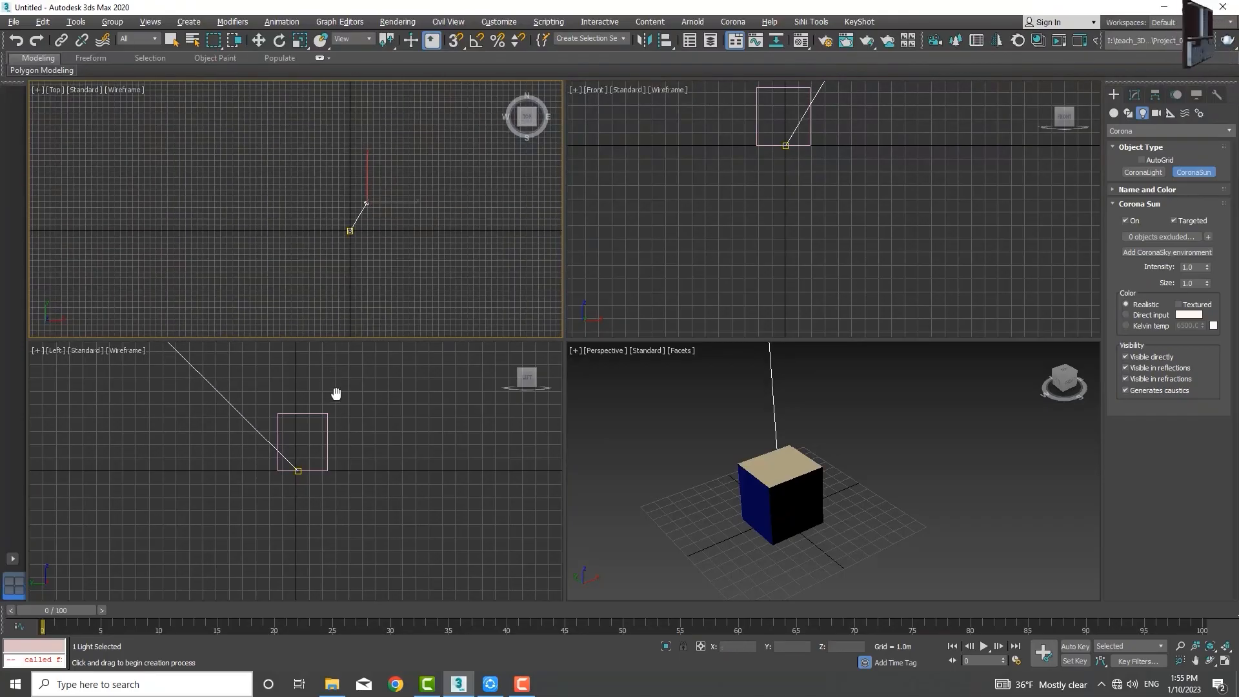
{"action": "scroll", "coordinate": [335, 390], "scroll_direction": "down", "scroll_amount": 4}
{"action": "middle_click_drag", "start_coordinate": [335, 390], "coordinate": [338, 470]}
{"action": "scroll", "coordinate": [342, 462], "scroll_direction": "down", "scroll_amount": 3}
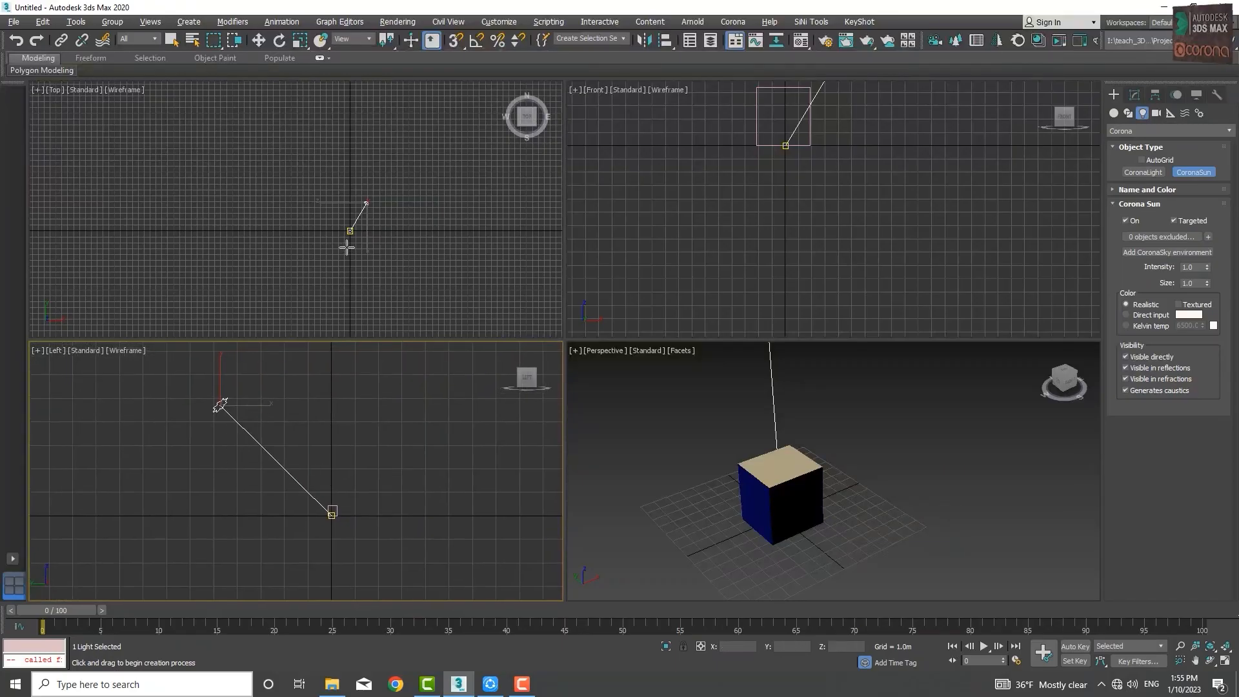
{"action": "left_click_drag", "start_coordinate": [346, 247], "coordinate": [308, 247]}
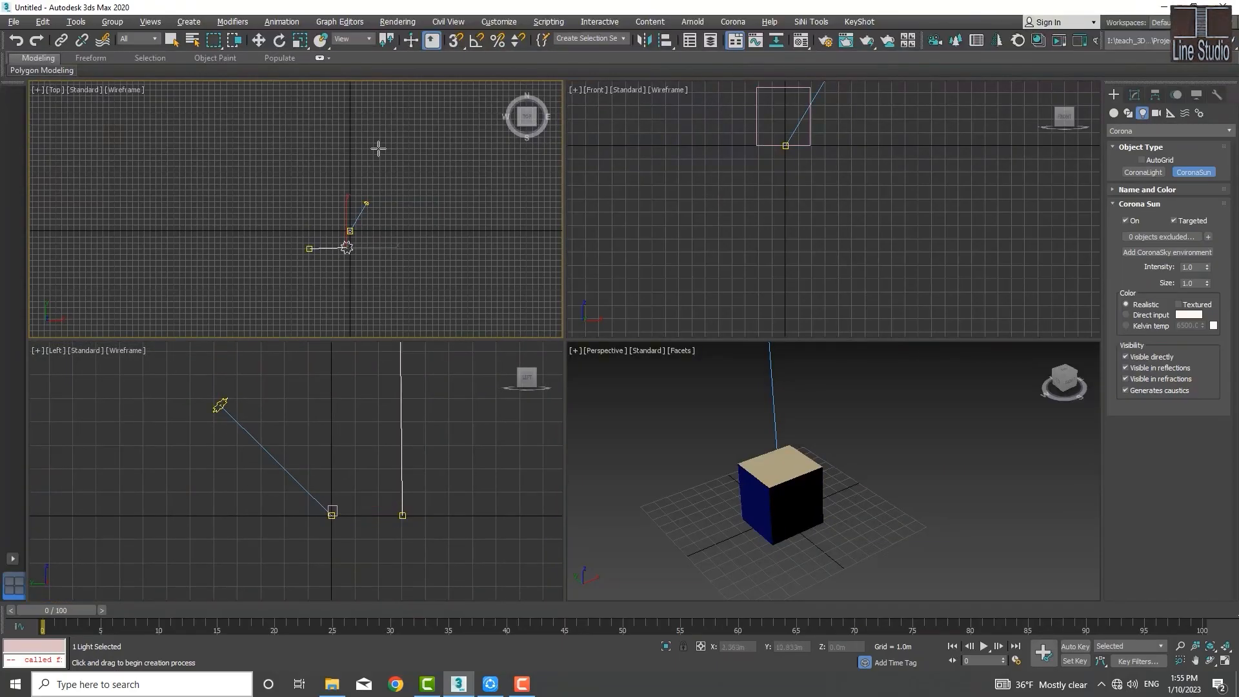
{"action": "scroll", "coordinate": [351, 255], "scroll_direction": "up", "scroll_amount": 3}
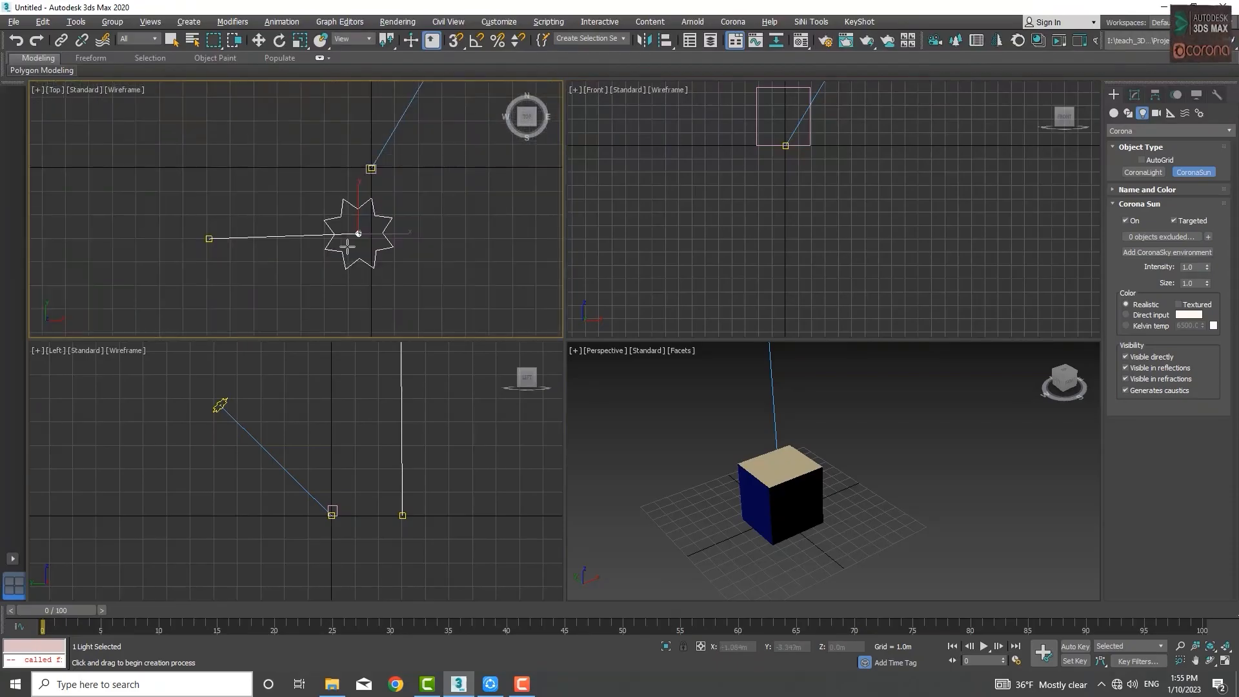
{"action": "key", "text": "e"}
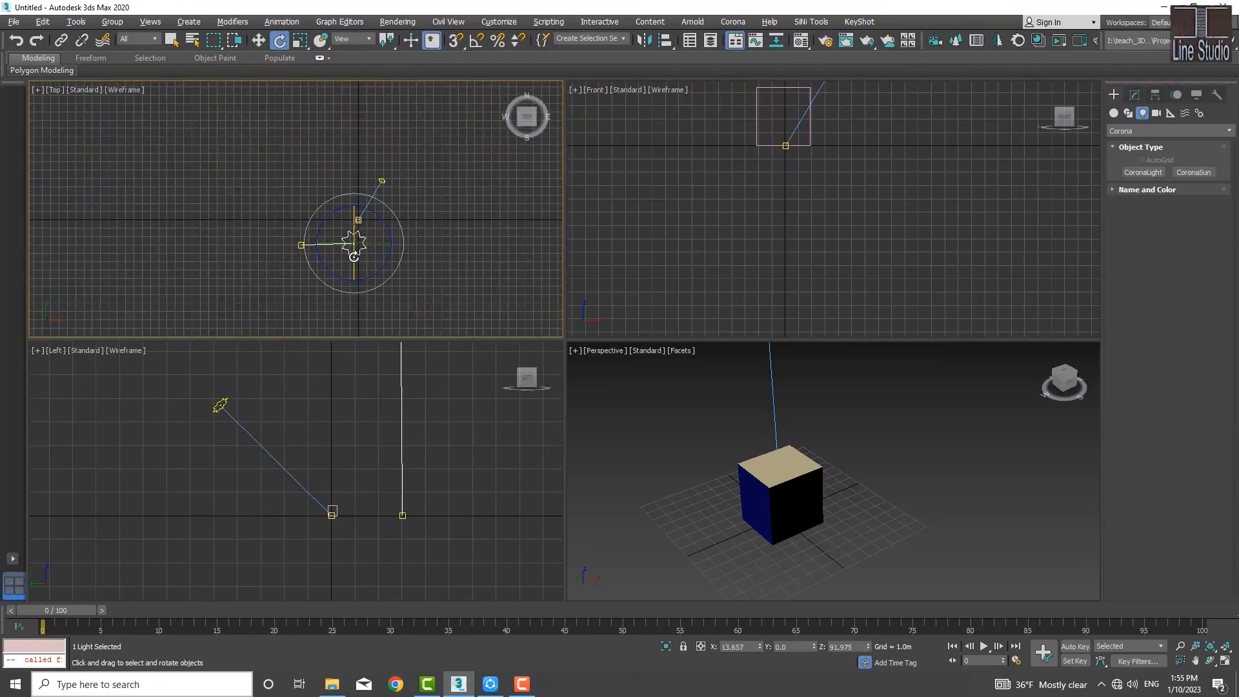
{"action": "key", "text": "Delete"}
Select the CoronaSun, show its parameters for editing, and switch its Targeted option off and back on
{"action": "scroll", "coordinate": [362, 221], "scroll_direction": "up", "scroll_amount": 4}
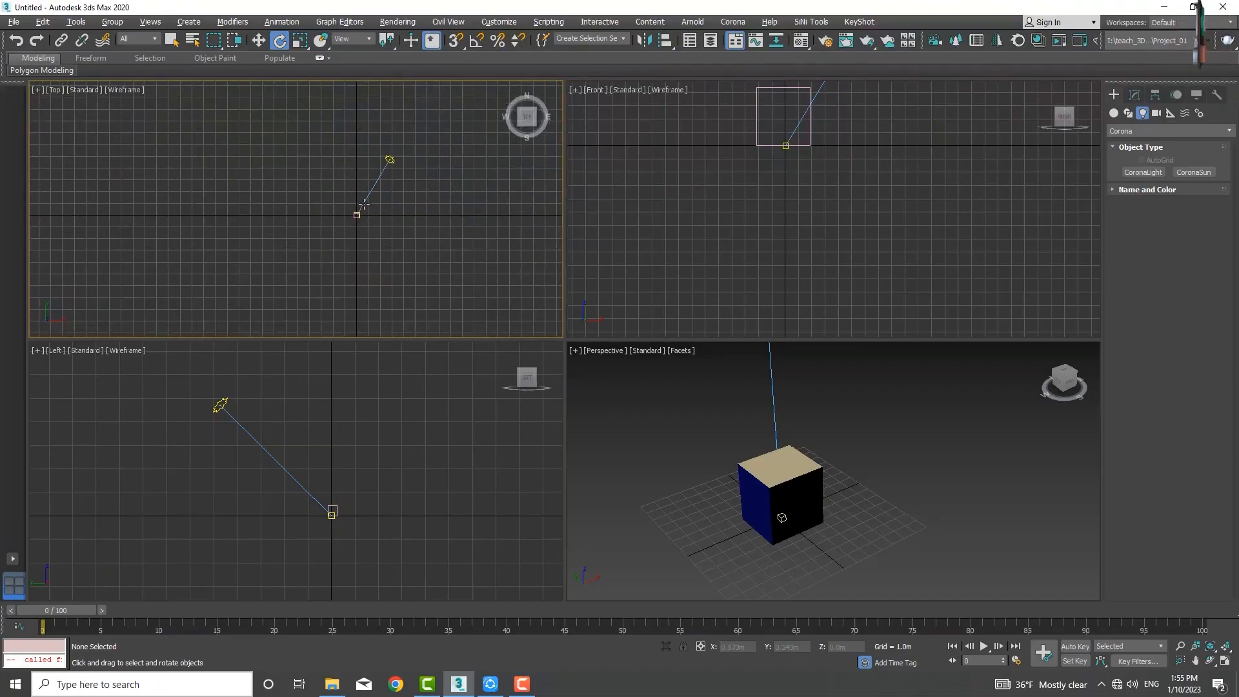
{"action": "middle_click_drag", "start_coordinate": [409, 175], "coordinate": [390, 184]}
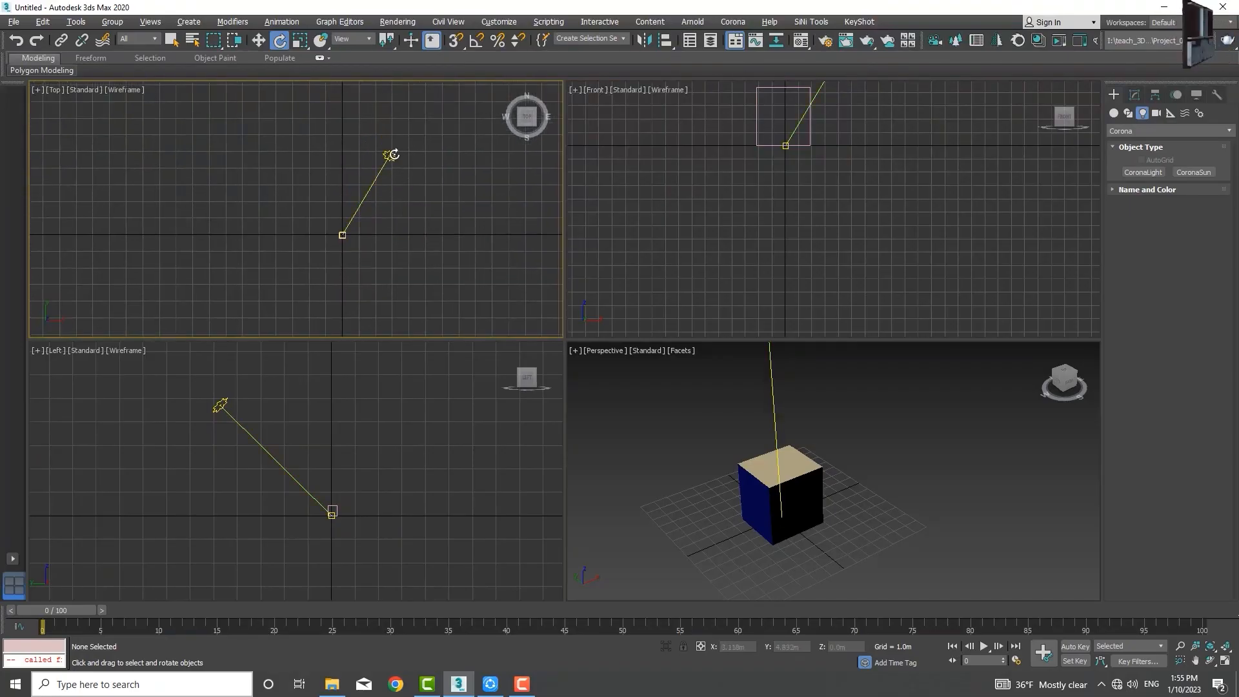
{"action": "left_click", "coordinate": [390, 155]}
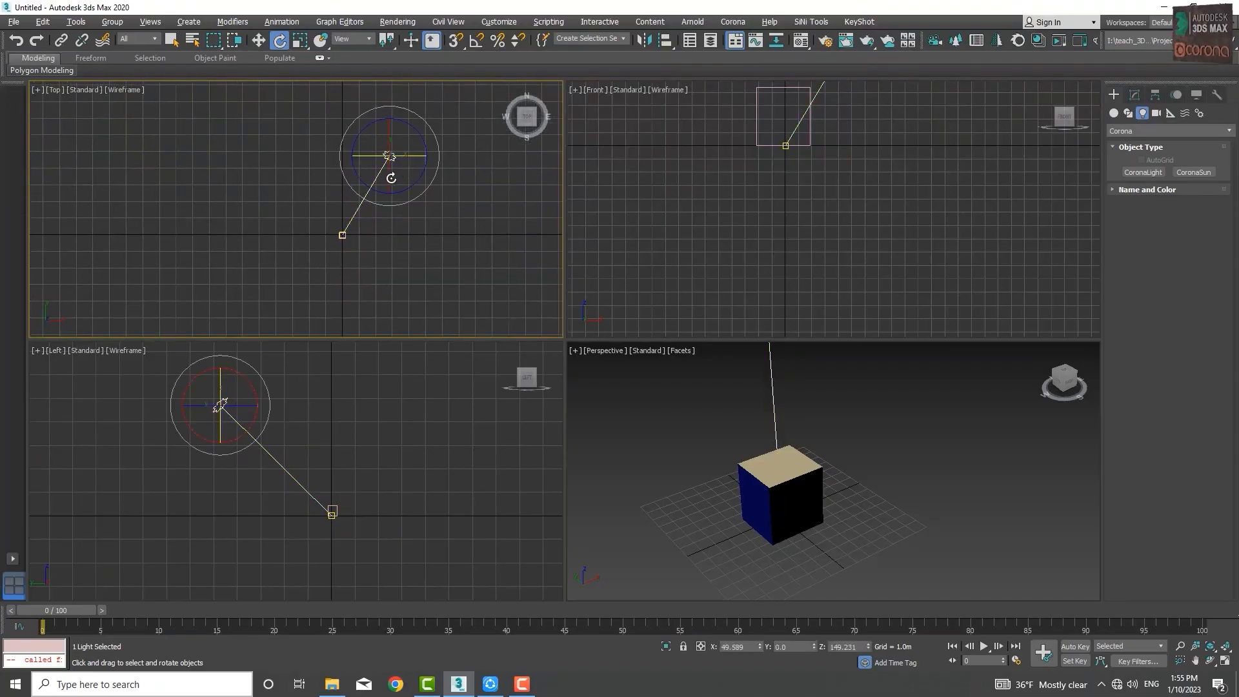
{"action": "left_click", "coordinate": [1135, 95]}
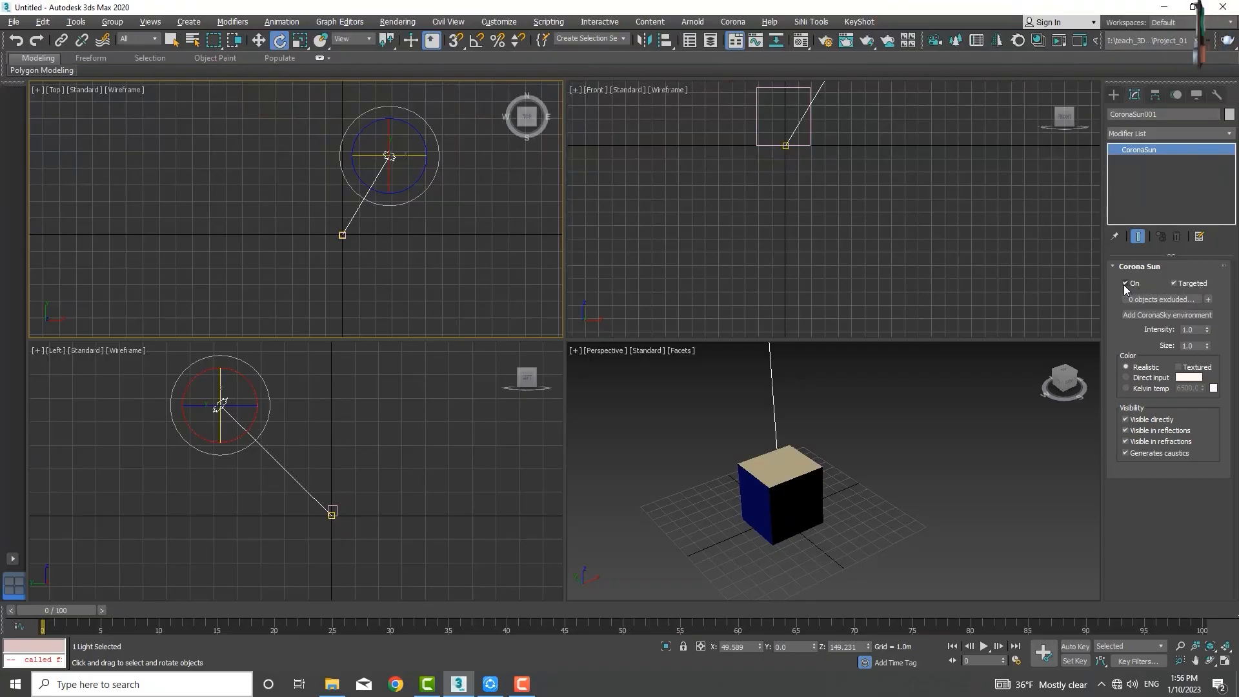
{"action": "left_click", "coordinate": [1174, 285]}
{"action": "left_click", "coordinate": [1174, 285]}
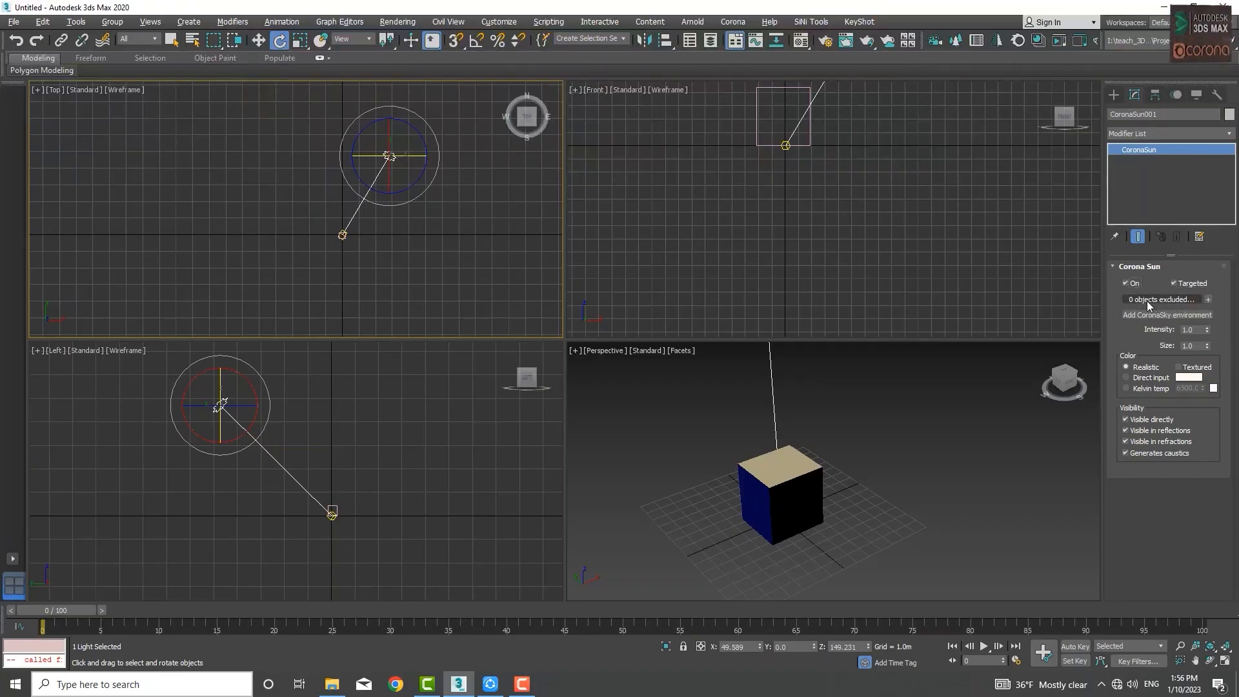
Examine the sun's object exclusion through its pick mode and the Exclude/Include dialog, cancelling both
{"action": "left_click", "coordinate": [1208, 300]}
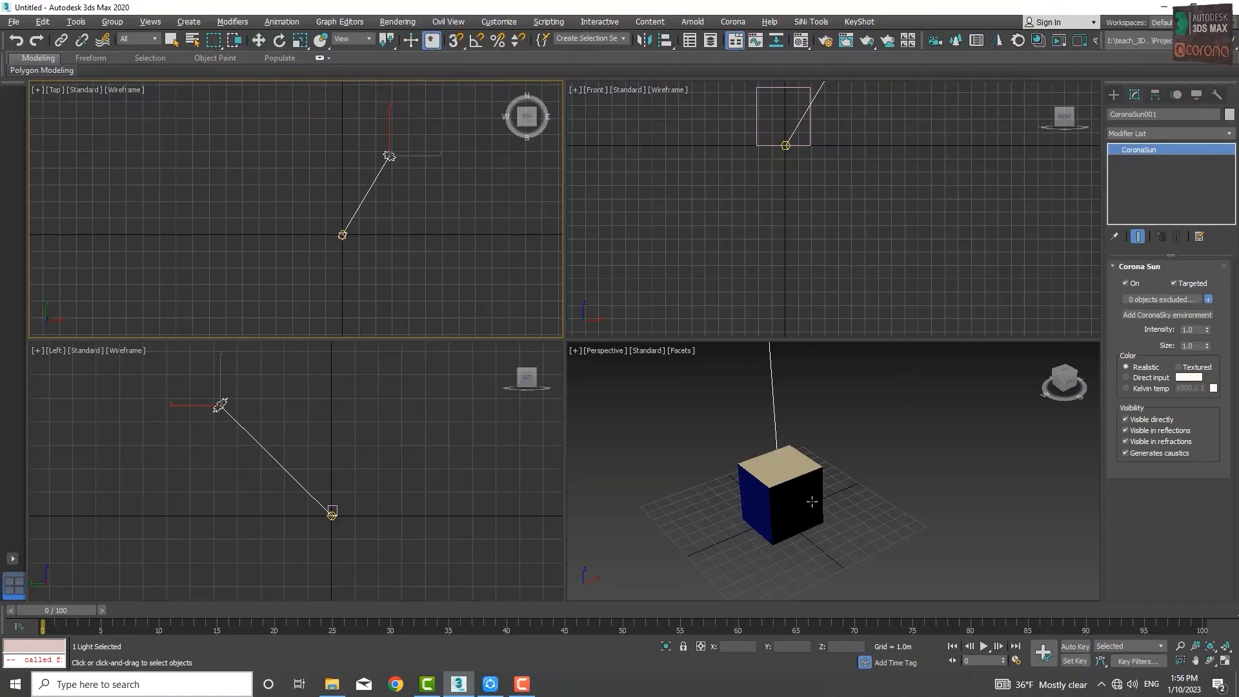
{"action": "left_click", "coordinate": [941, 424]}
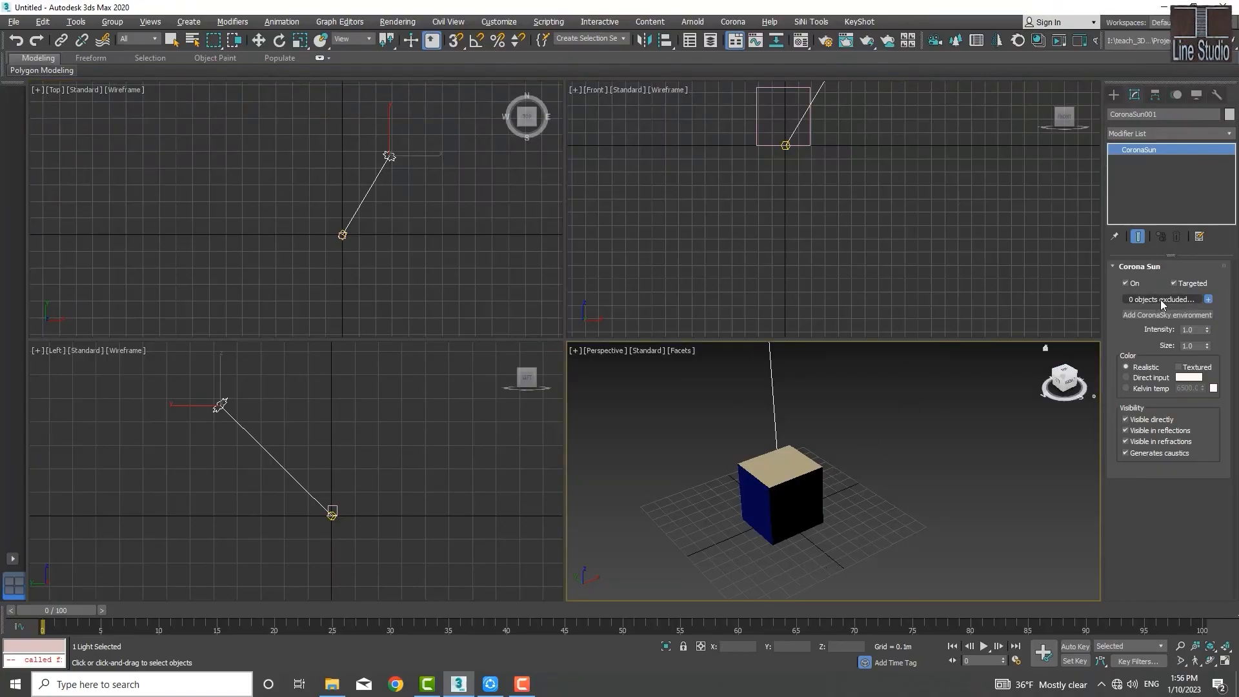
{"action": "left_click", "coordinate": [1207, 300]}
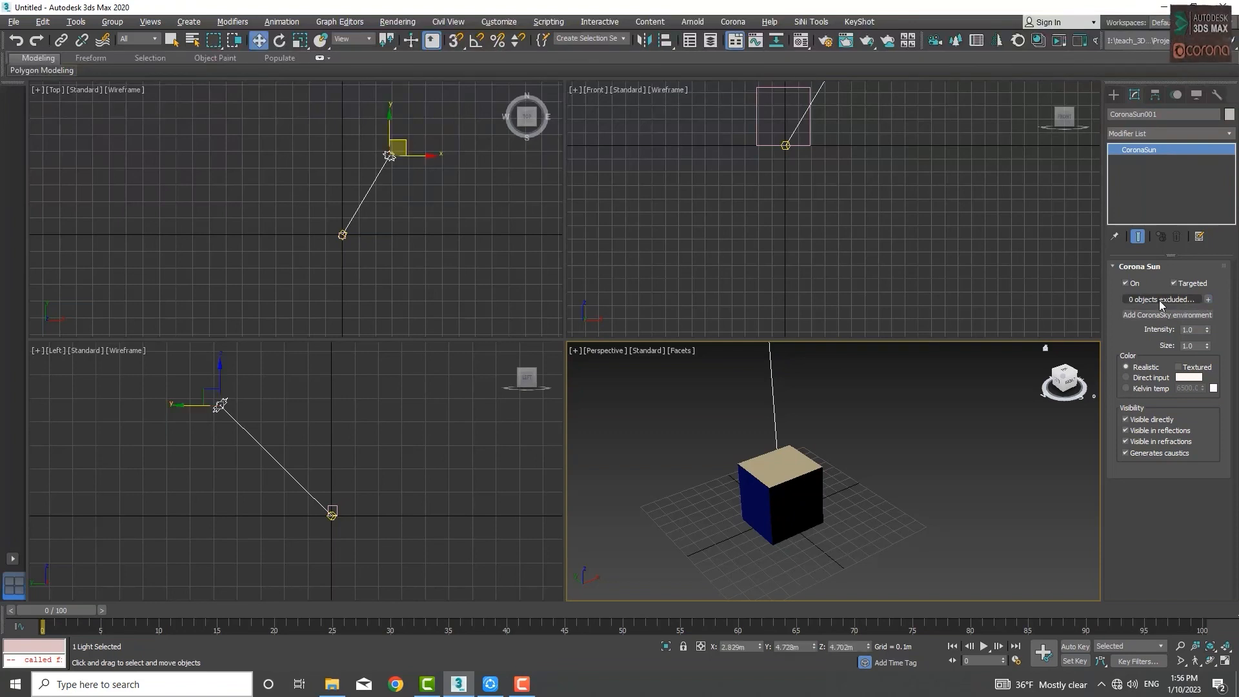
{"action": "left_click", "coordinate": [1159, 300]}
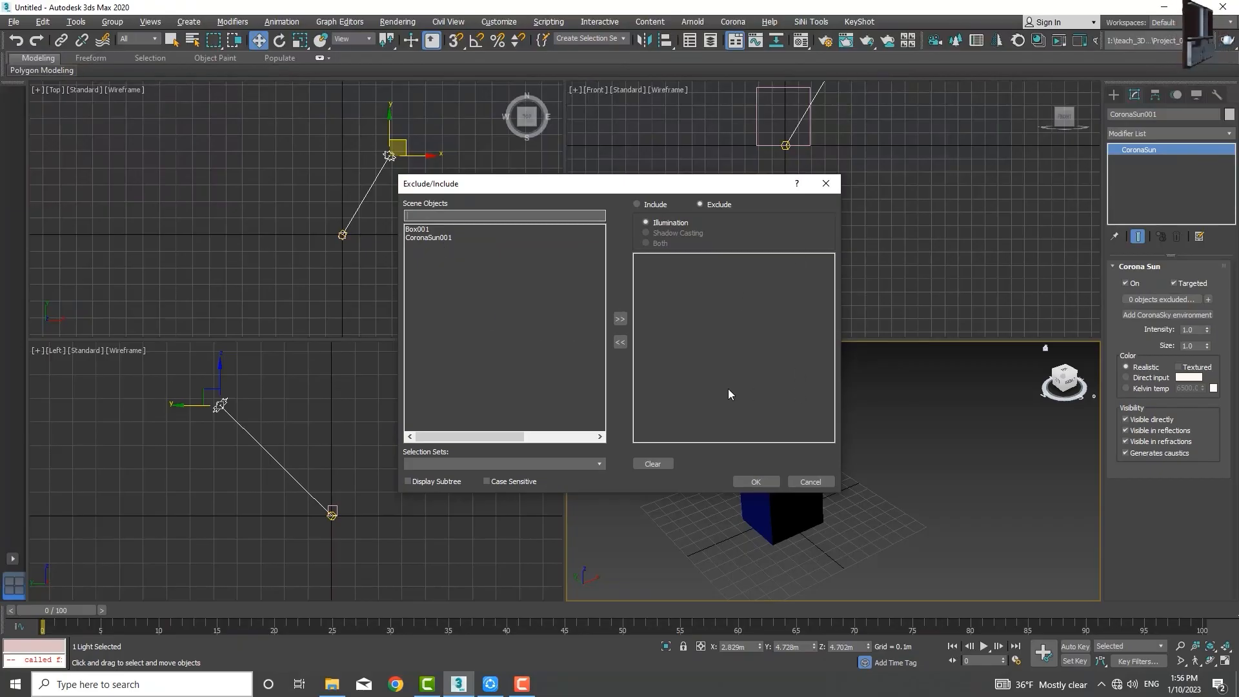
{"action": "left_click", "coordinate": [811, 482]}
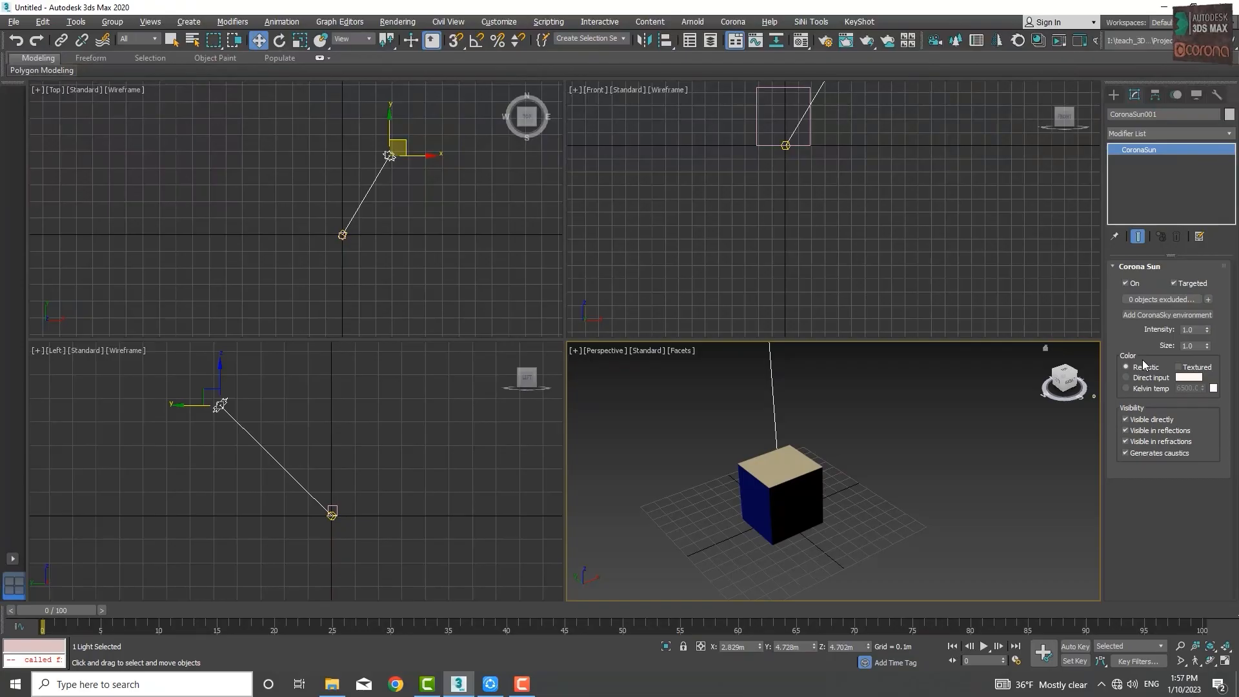
Set the CoronaSun's size to 57.74 and examine its enlarged disc in the Left view
{"action": "left_click_drag", "start_coordinate": [1207, 348], "coordinate": [91, 677]}
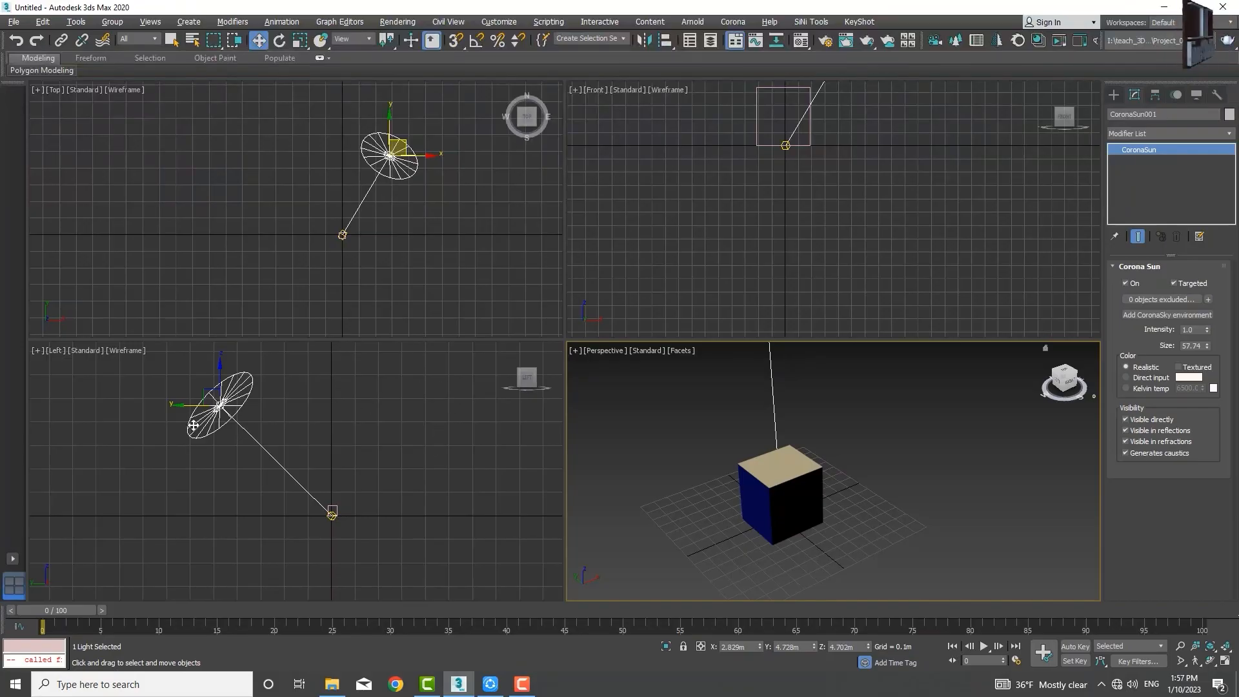
{"action": "scroll", "coordinate": [211, 424], "scroll_direction": "up", "scroll_amount": 6}
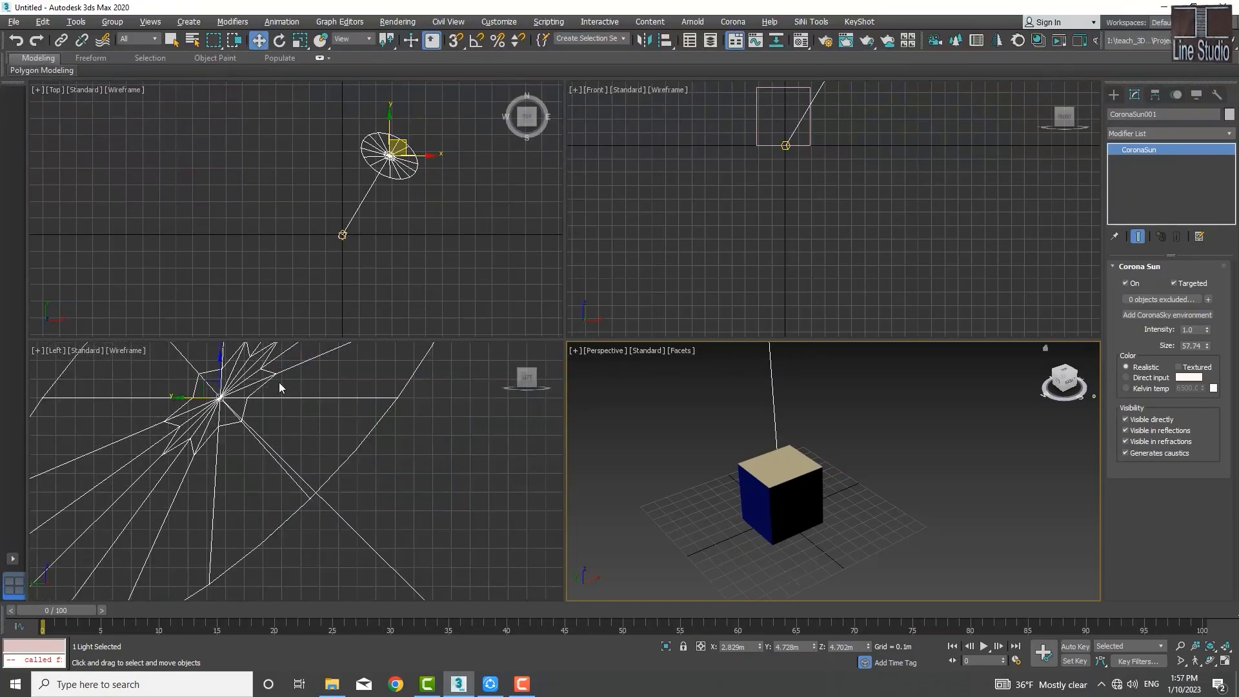
{"action": "scroll", "coordinate": [235, 411], "scroll_direction": "down", "scroll_amount": 5}
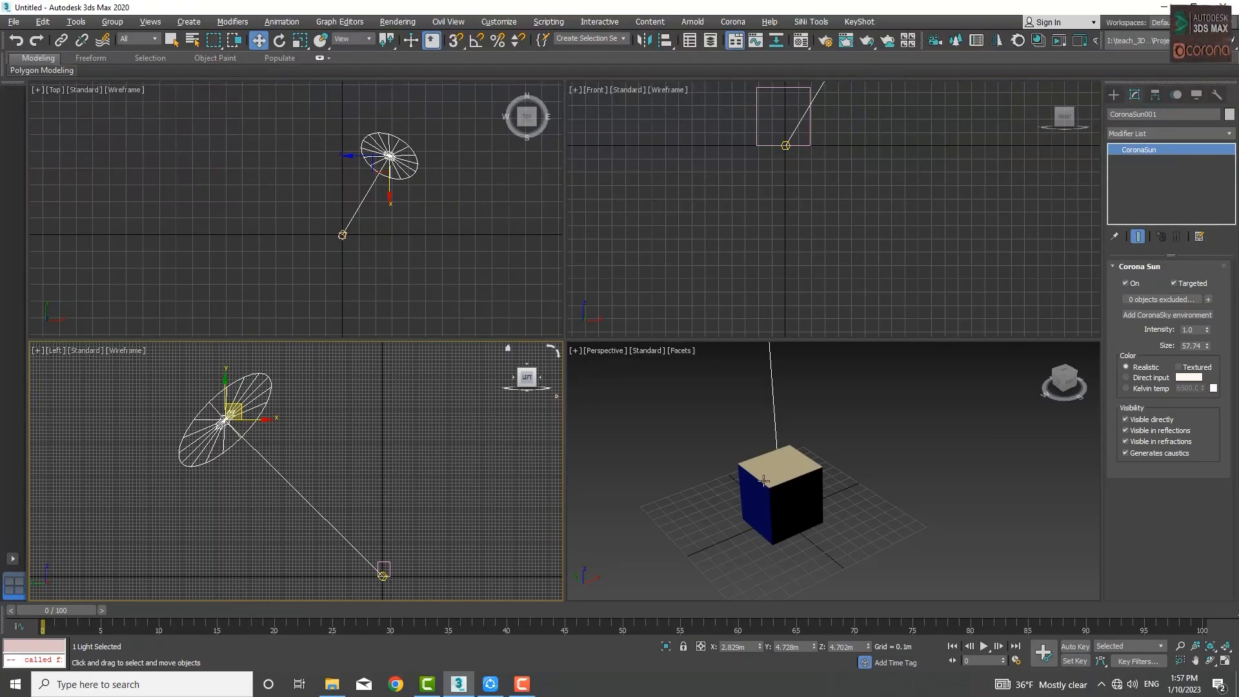
{"action": "mouse_move", "coordinate": [791, 512]}
{"action": "middle_mouse_down"}
{"action": "mouse_move", "coordinate": [762, 526]}
{"action": "mouse_move", "coordinate": [783, 519]}
{"action": "middle_mouse_up"}
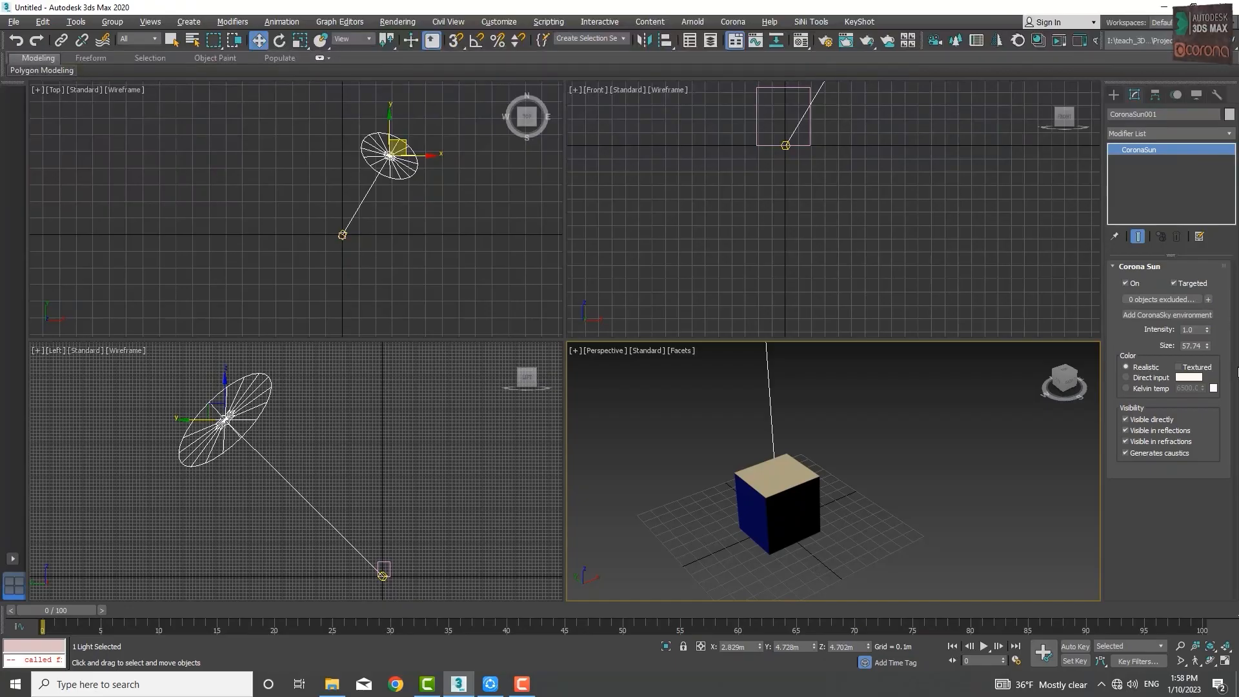
Show the scene's Environment and Effects settings and add a CoronaSky environment from the CoronaSun's parameters
{"action": "left_click", "coordinate": [1167, 319]}
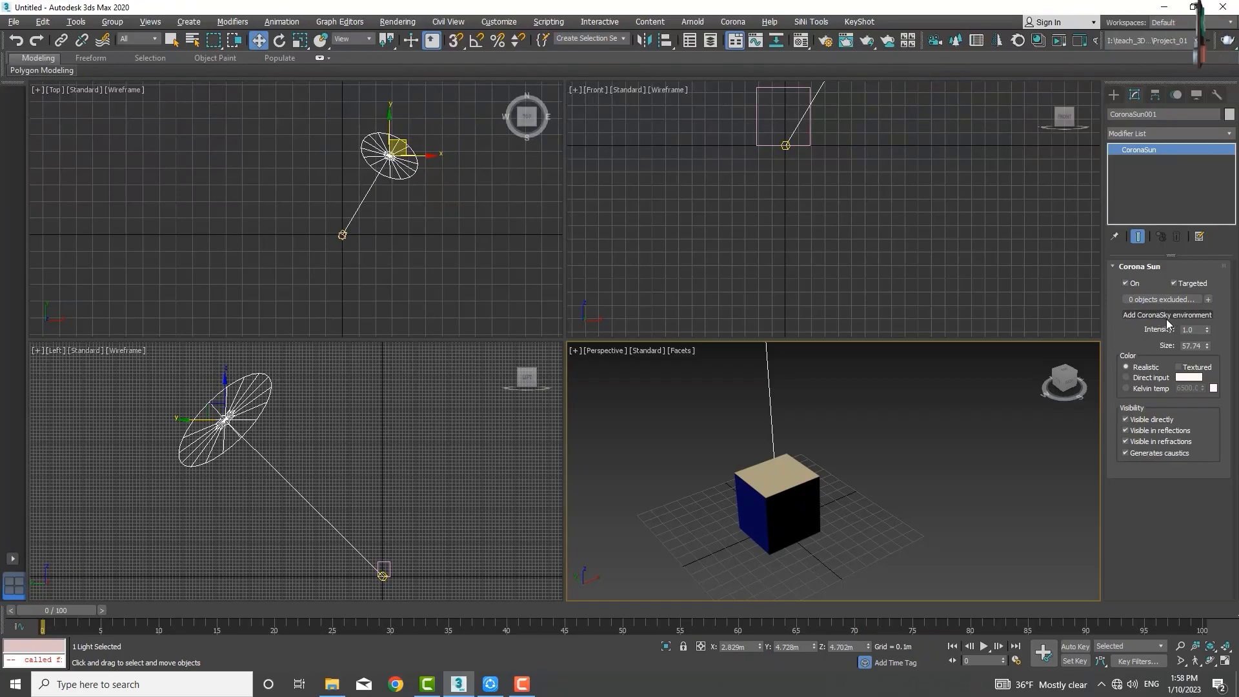
{"action": "right_click", "coordinate": [1043, 335]}
{"action": "key", "text": "8"}
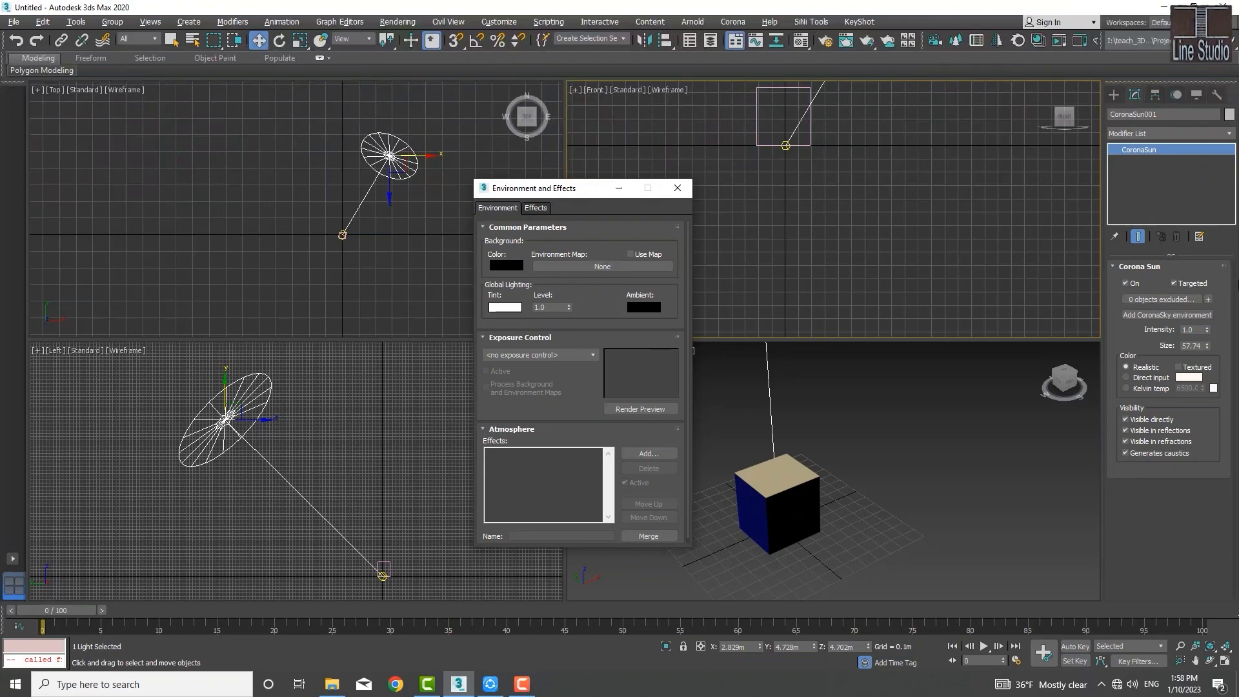
{"action": "left_click", "coordinate": [1172, 316]}
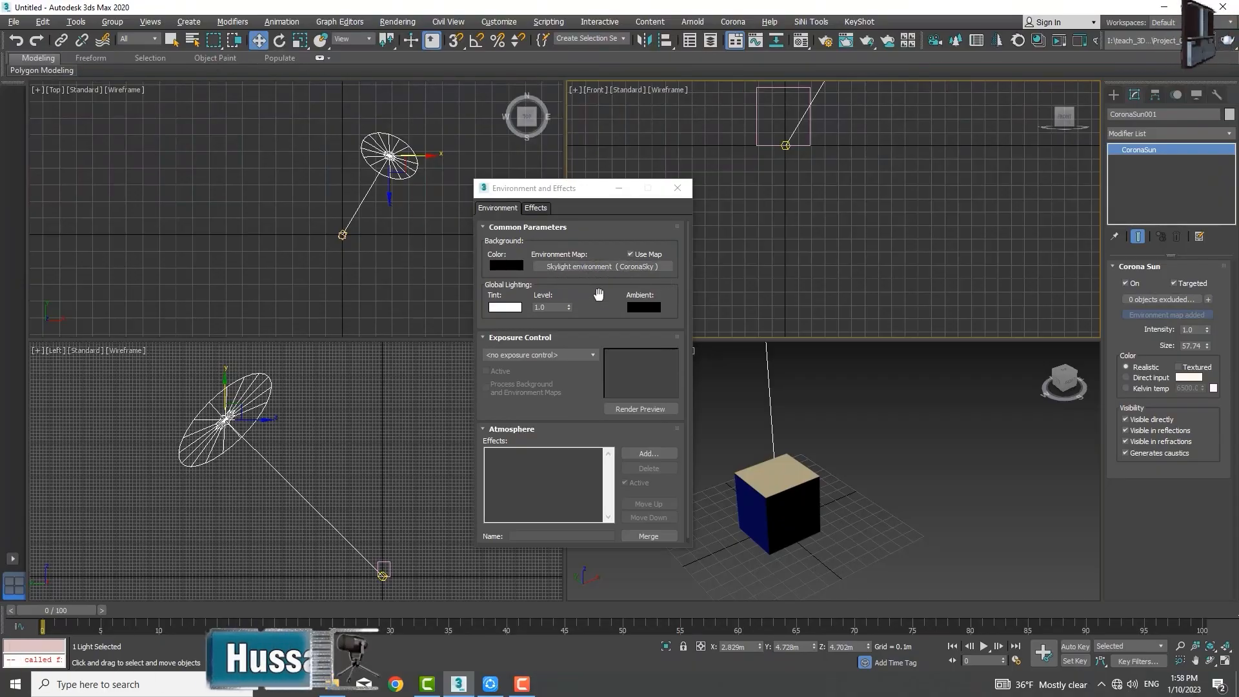
{"action": "left_click_drag", "start_coordinate": [583, 191], "coordinate": [796, 203]}
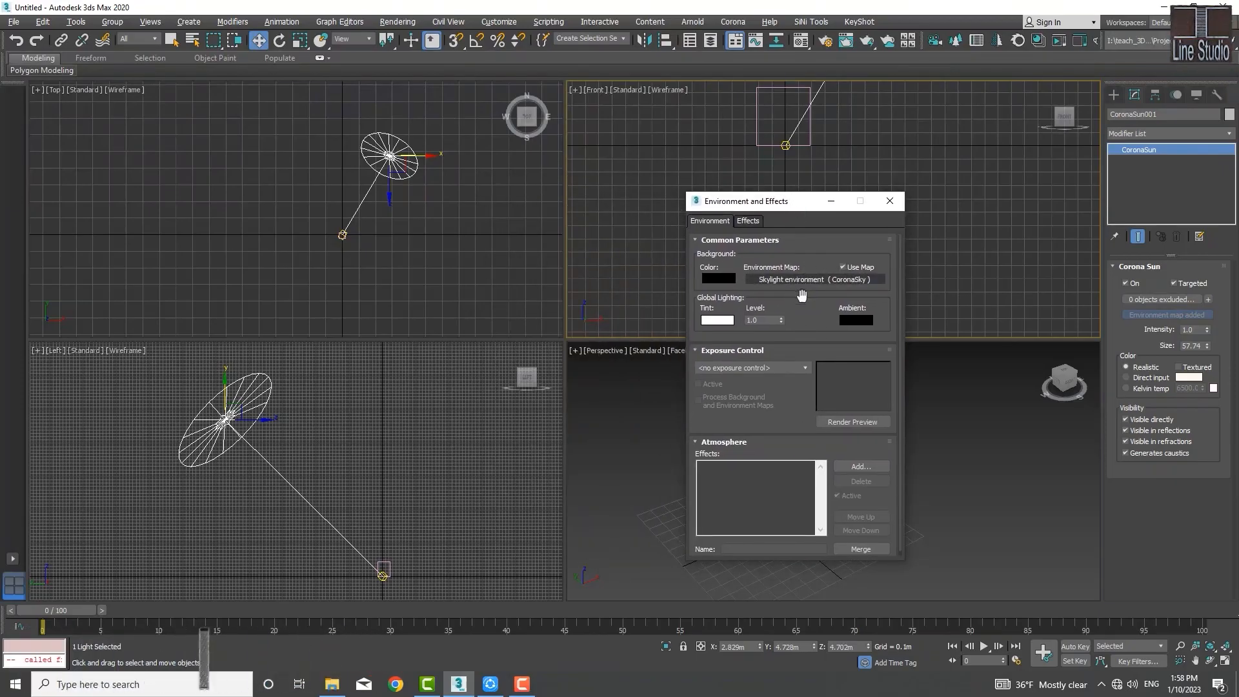
{"action": "left_click_drag", "start_coordinate": [804, 207], "coordinate": [847, 191]}
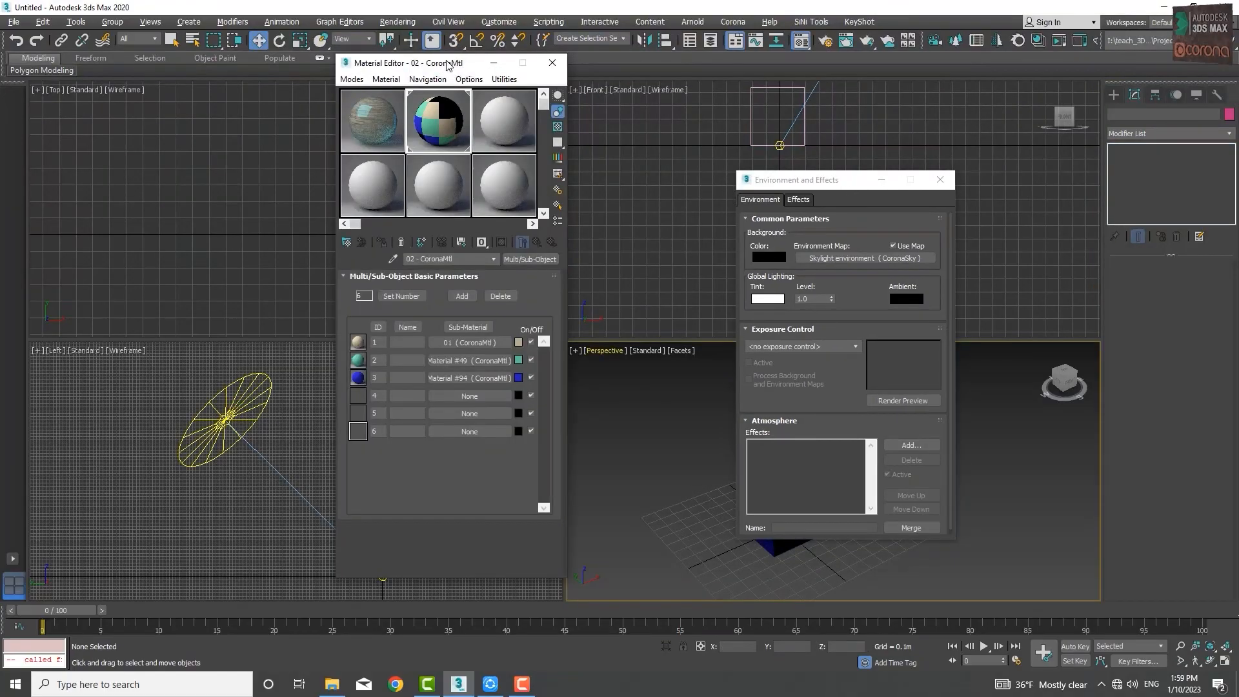
Copy the CoronaSky environment map into the third Material Editor sample slot as an instance and show its parameters
{"action": "left_click_drag", "start_coordinate": [448, 65], "coordinate": [480, 98]}
{"action": "left_click", "coordinate": [859, 258]}
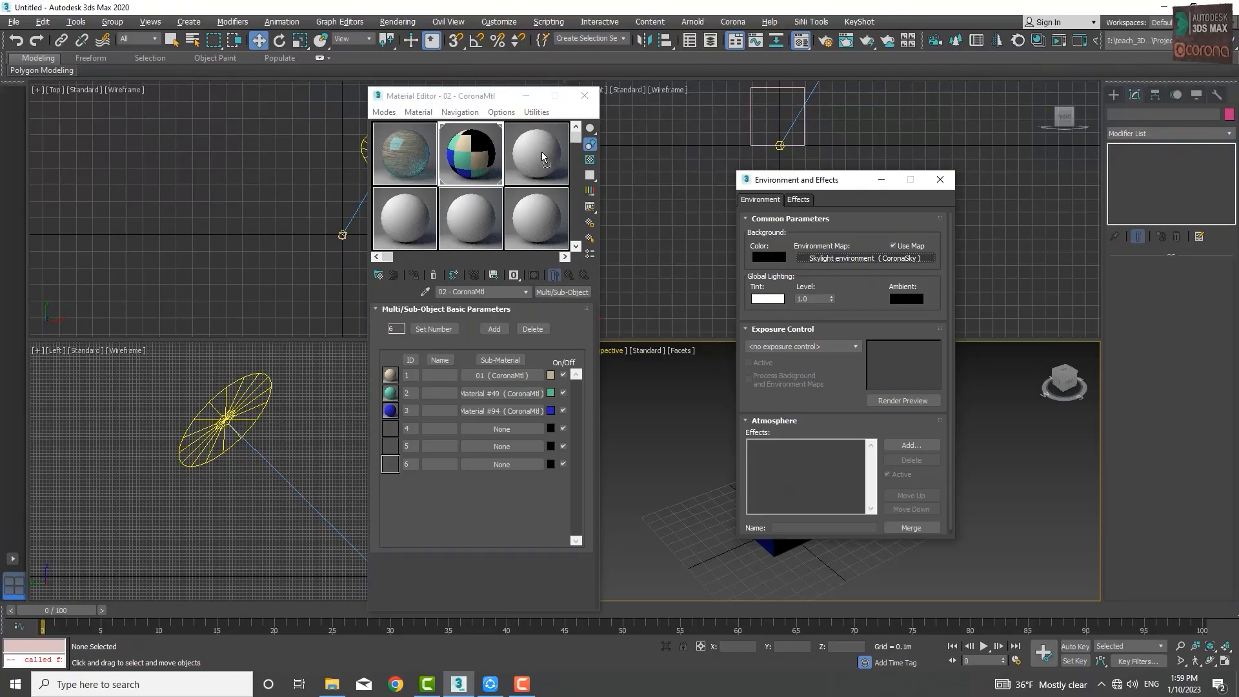
{"action": "left_click_drag", "start_coordinate": [542, 153], "coordinate": [543, 153]}
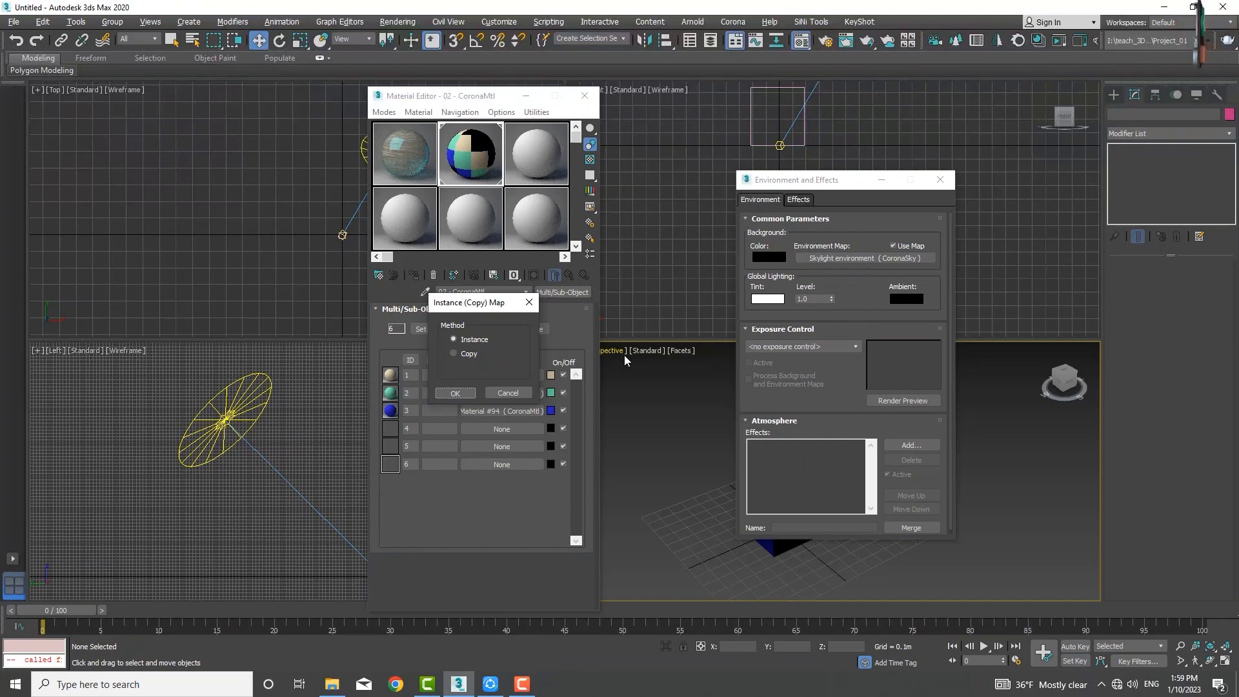
{"action": "left_click", "coordinate": [455, 394]}
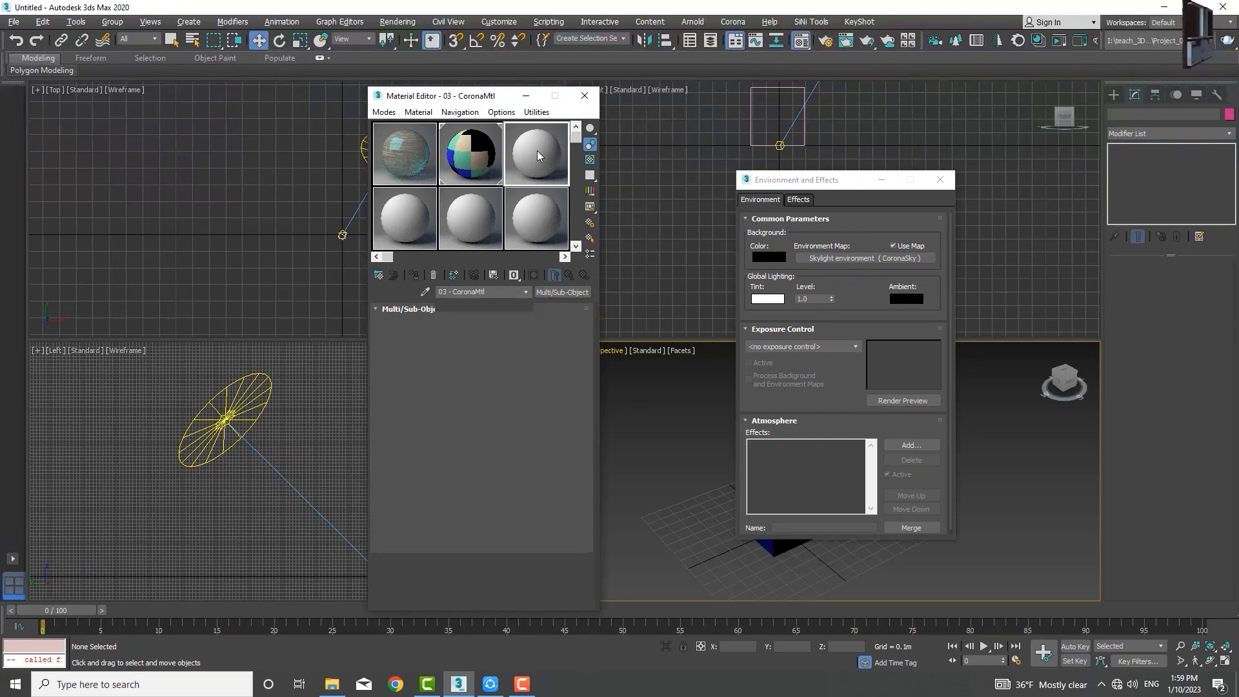
{"action": "left_click", "coordinate": [537, 150]}
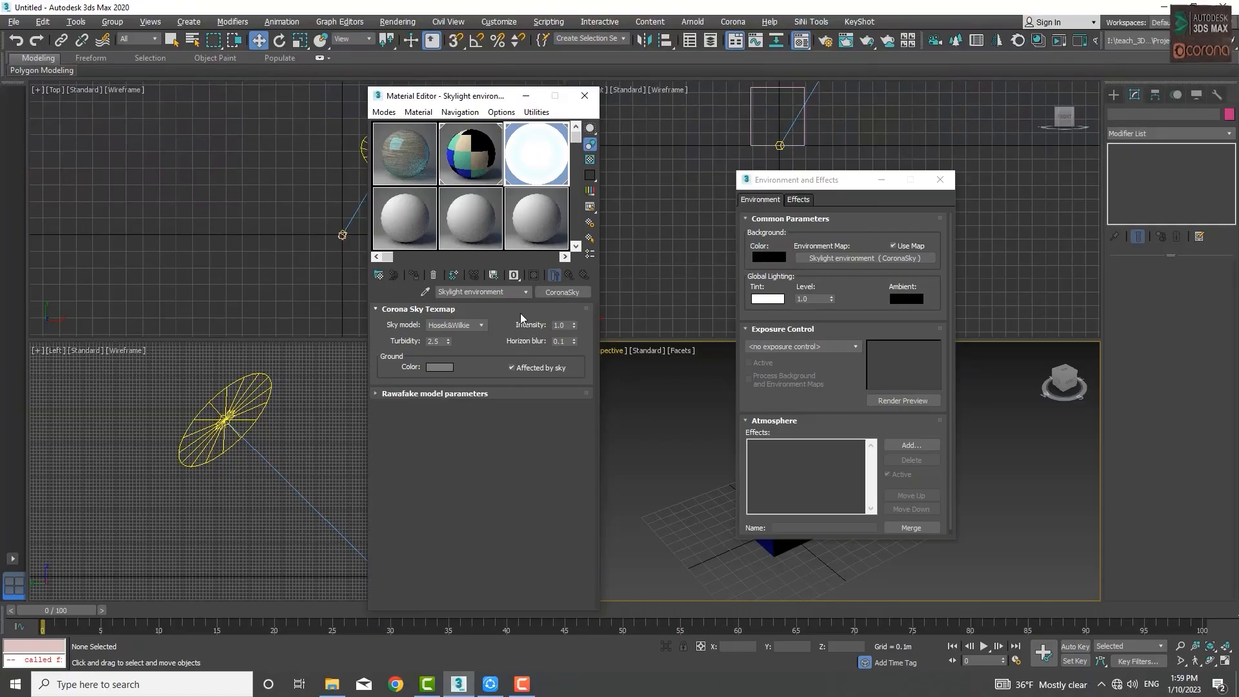
Examine the CoronaSky map's available sky models and its Rawafake model parameters, keeping Hosek&Wilkie
{"action": "left_click", "coordinate": [481, 323]}
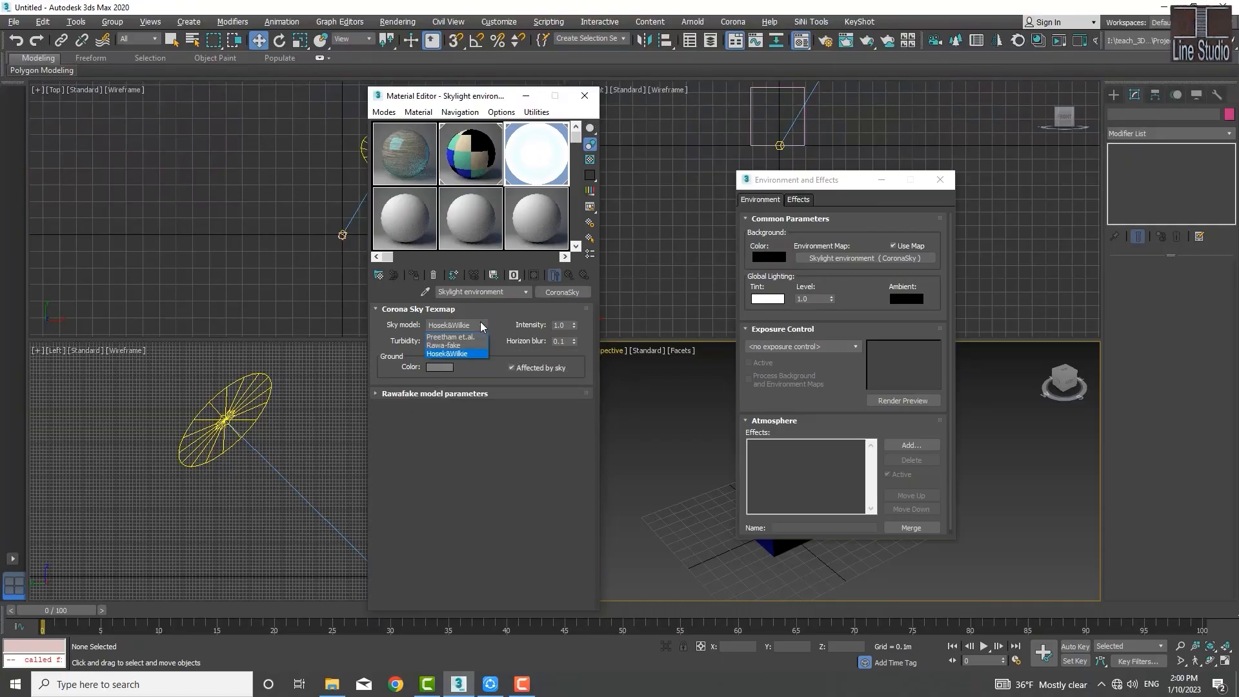
{"action": "left_click", "coordinate": [481, 323]}
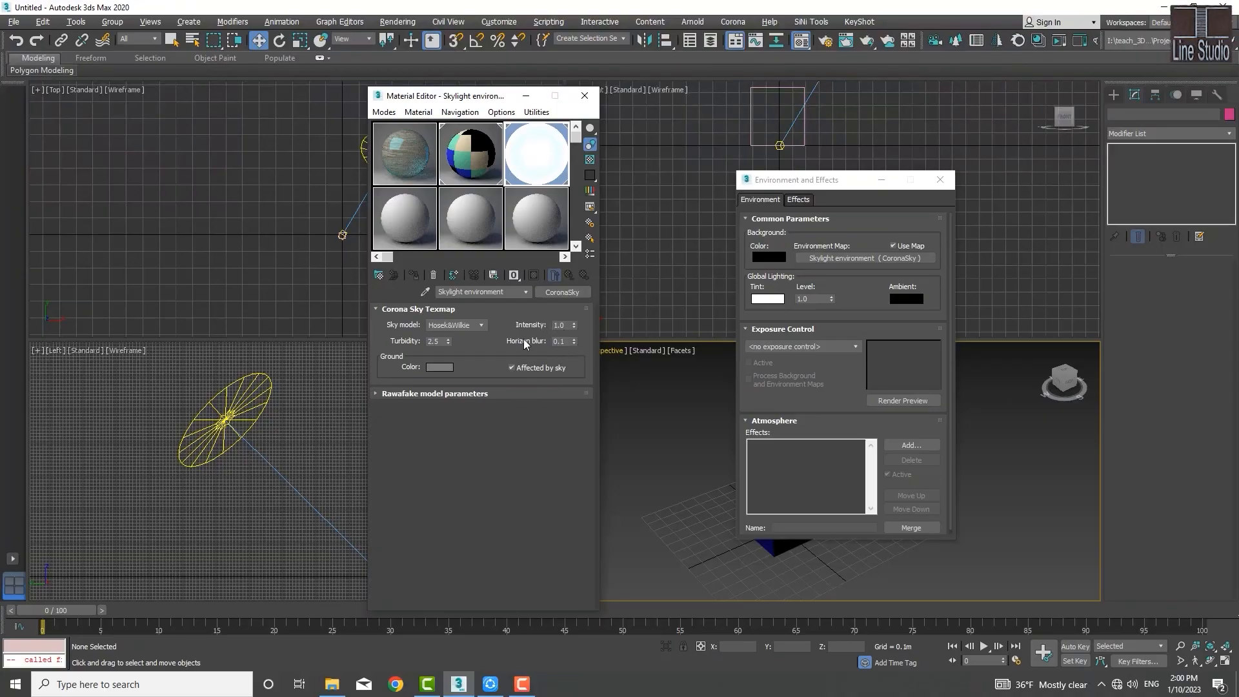
{"action": "left_click", "coordinate": [416, 393]}
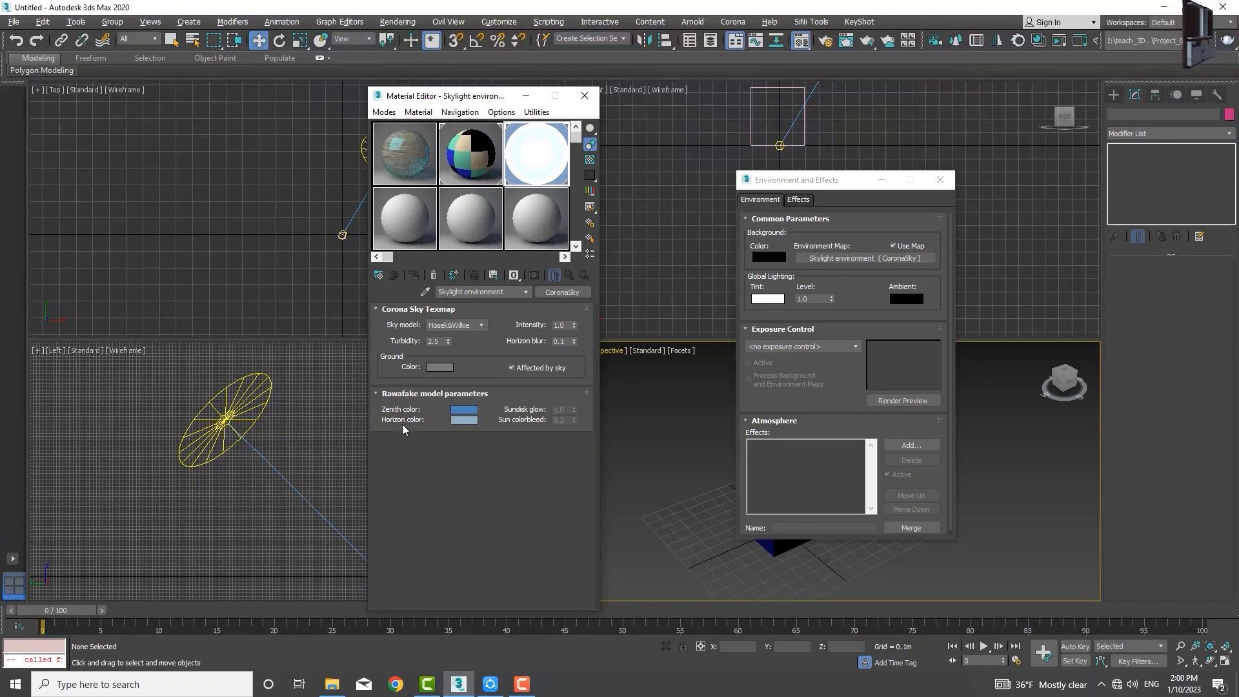
{"action": "left_click", "coordinate": [385, 393]}
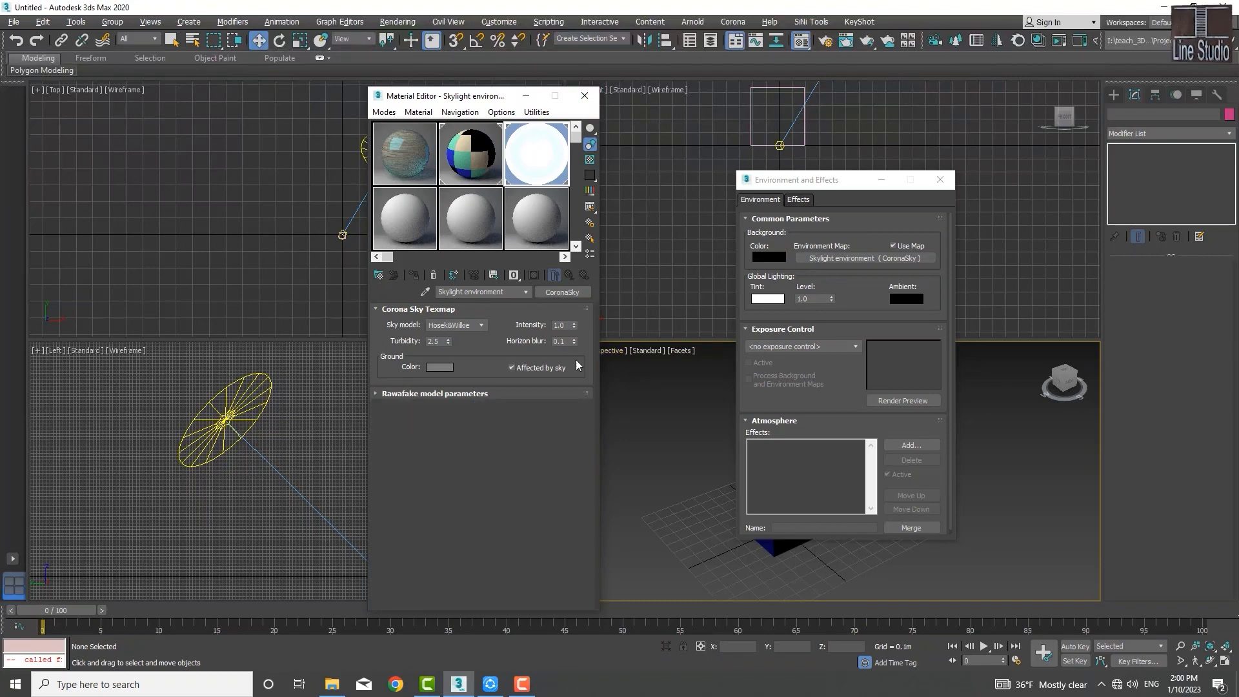
Examine the Corona map types available for the skylight slot and cancel without replacing the map
{"action": "left_click", "coordinate": [564, 293]}
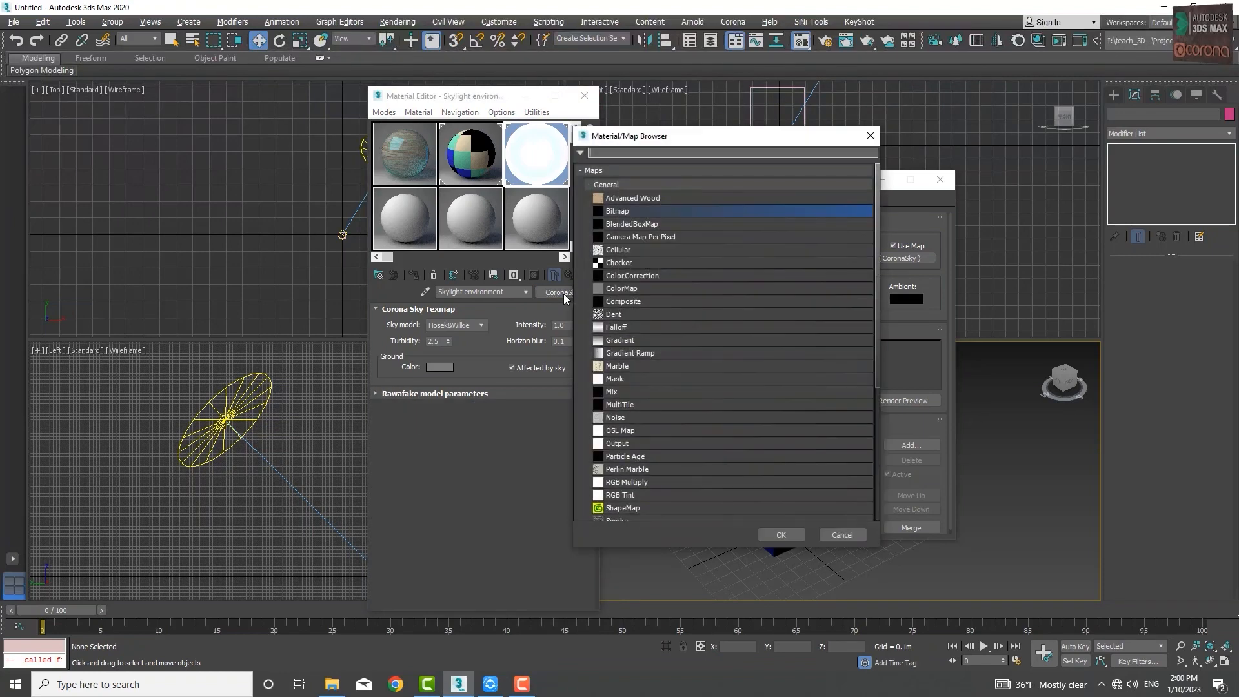
{"action": "left_click", "coordinate": [590, 186]}
{"action": "left_click", "coordinate": [592, 204]}
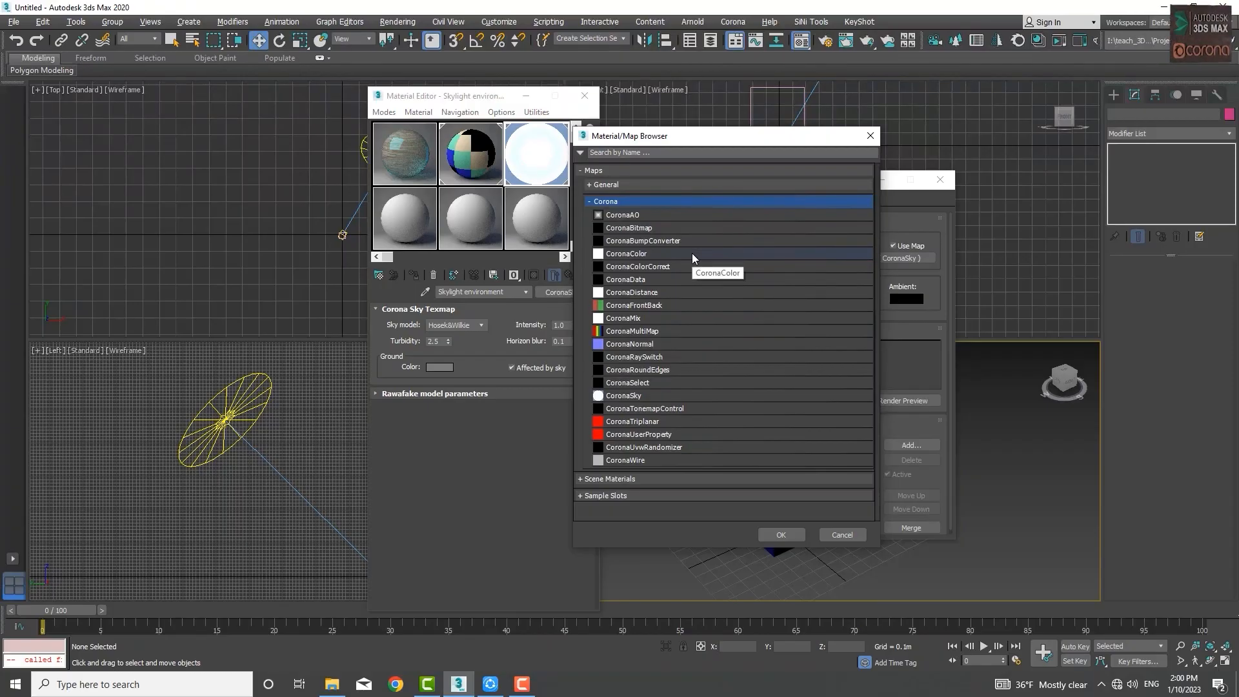
{"action": "left_click", "coordinate": [591, 201]}
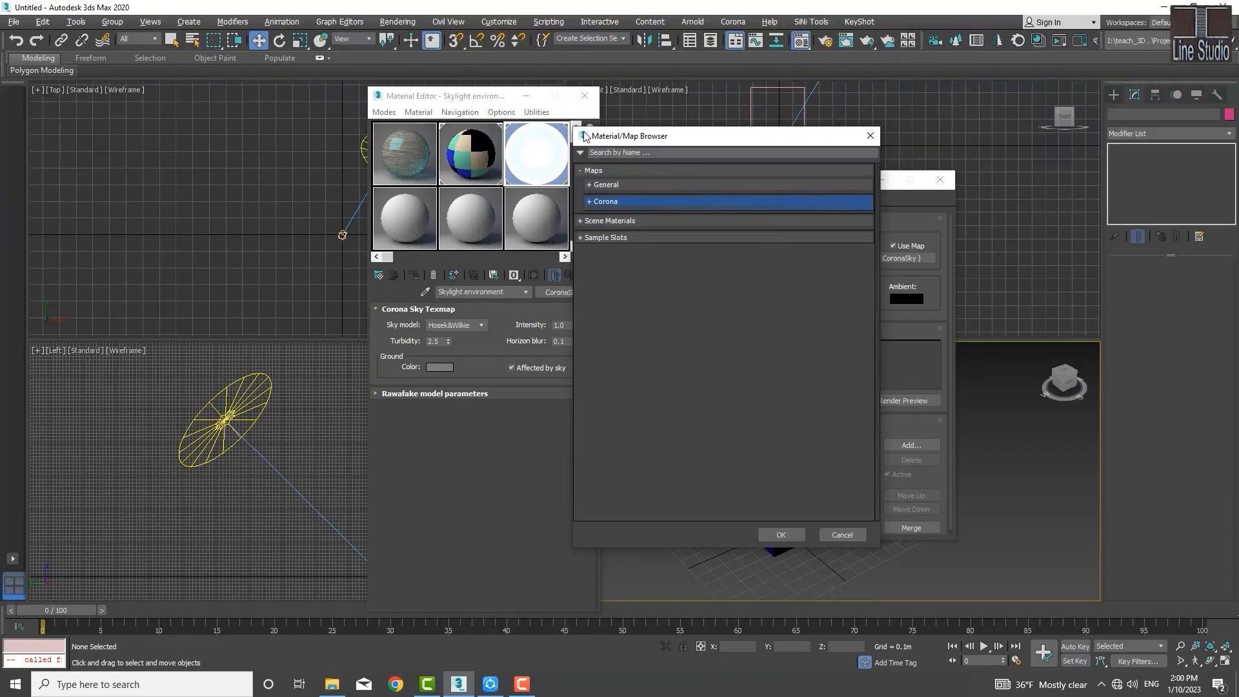
{"action": "key", "text": "Escape"}
Change the unused 07 - CoronaMtl sample to a CoronaLightMtl, and close the Material Editor and the environment settings
{"action": "left_click", "coordinate": [408, 219]}
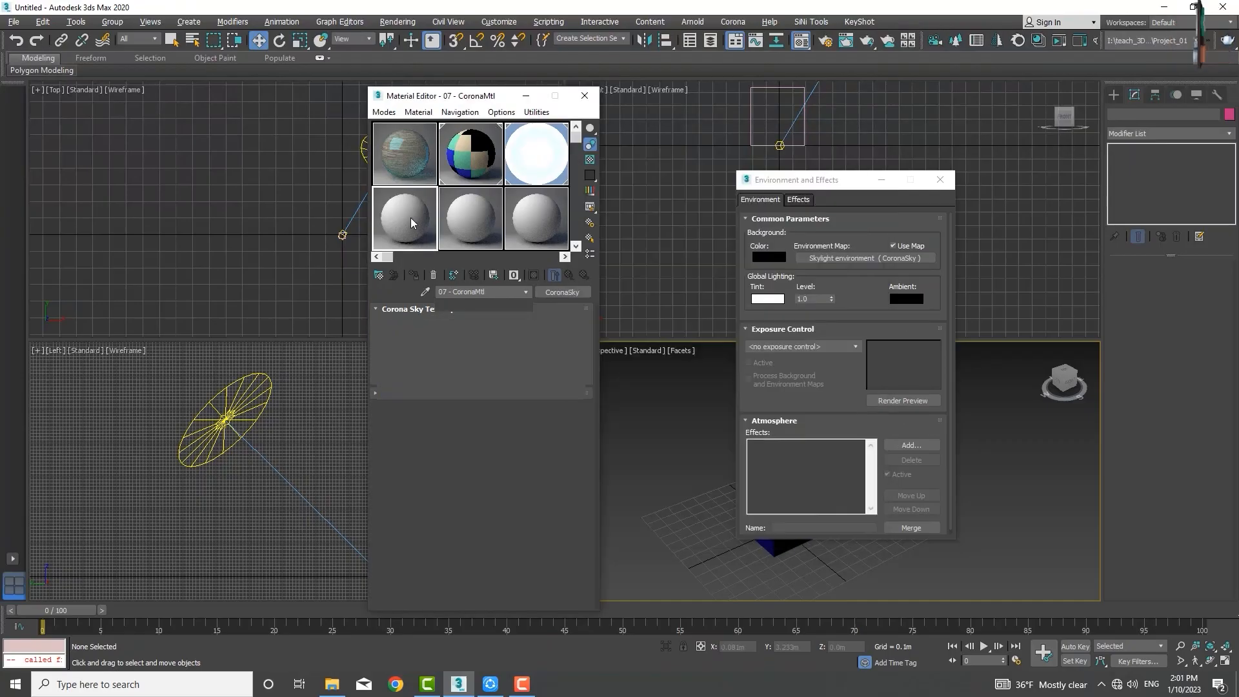
{"action": "left_click", "coordinate": [566, 293]}
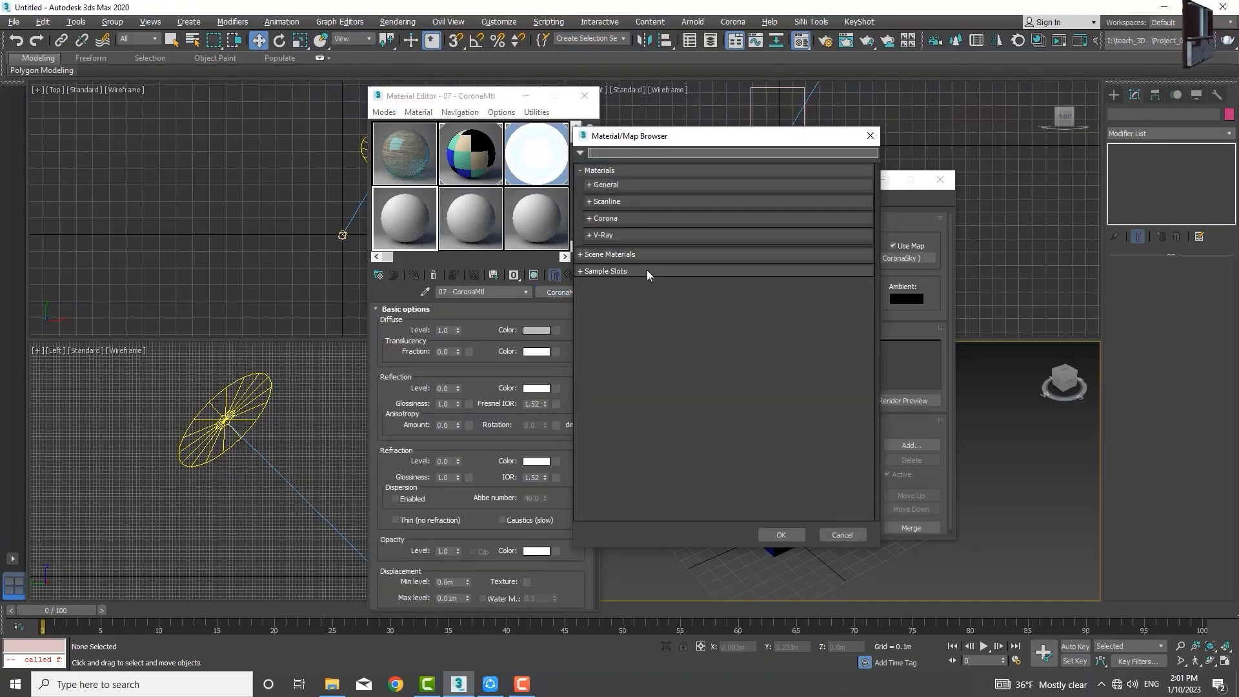
{"action": "left_click", "coordinate": [597, 219]}
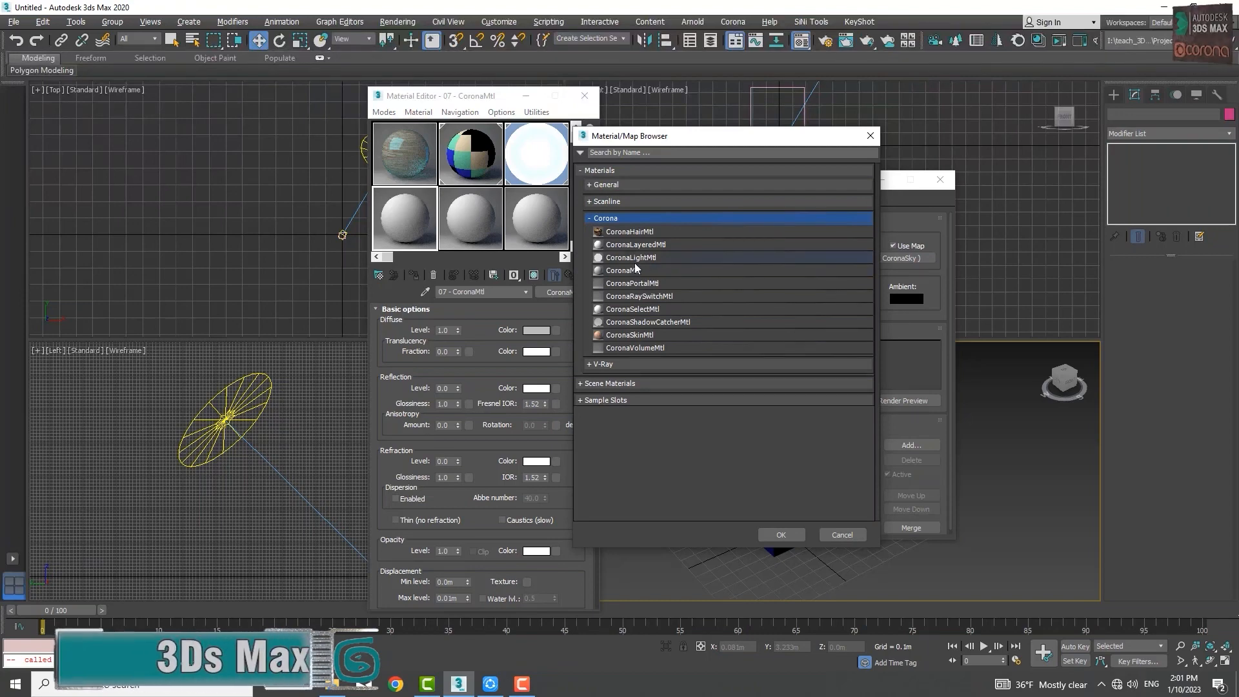
{"action": "double_click", "coordinate": [631, 257]}
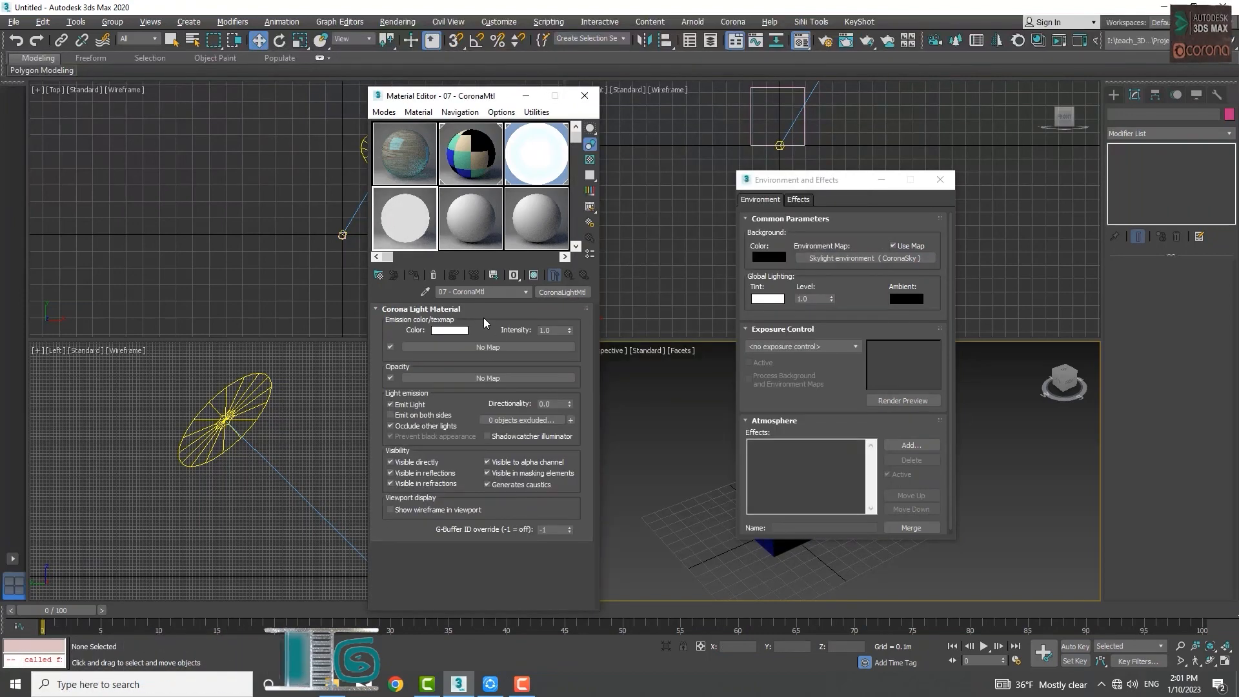
{"action": "left_click", "coordinate": [377, 308]}
{"action": "left_click", "coordinate": [585, 96]}
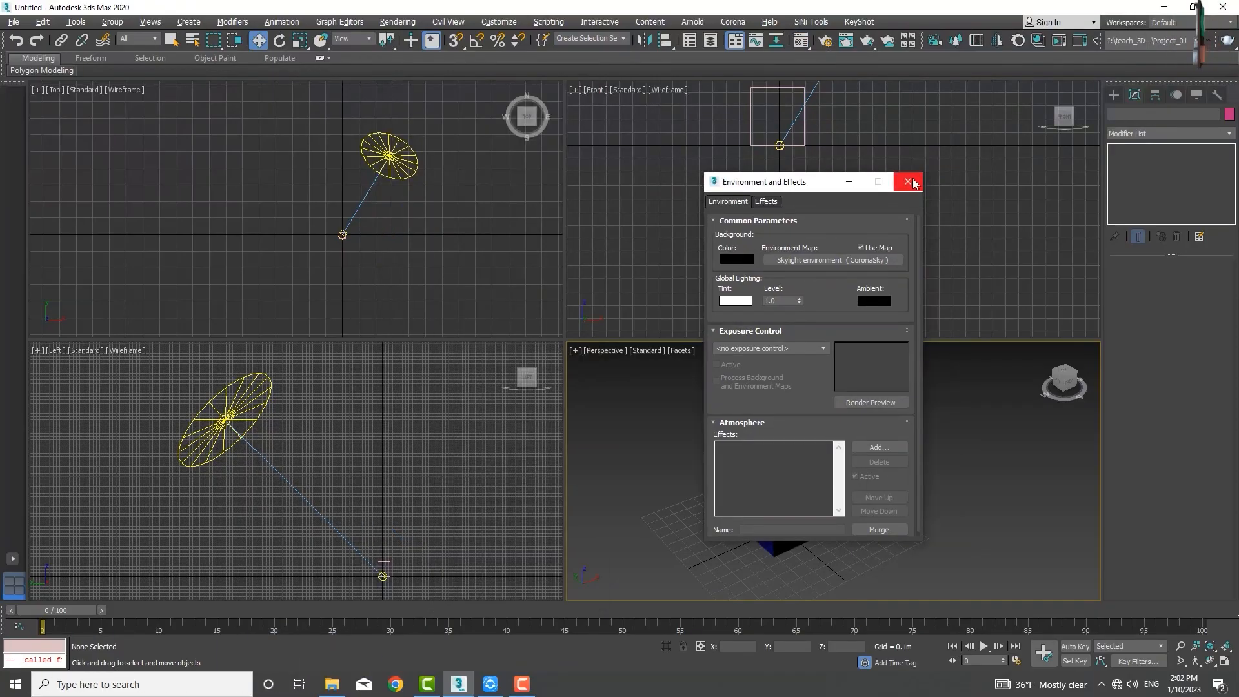
{"action": "left_click", "coordinate": [913, 179]}
Open the Corona Render Setup for the Perspective view and place its window clear of that viewport
{"action": "middle_click_drag", "start_coordinate": [745, 517], "coordinate": [776, 419]}
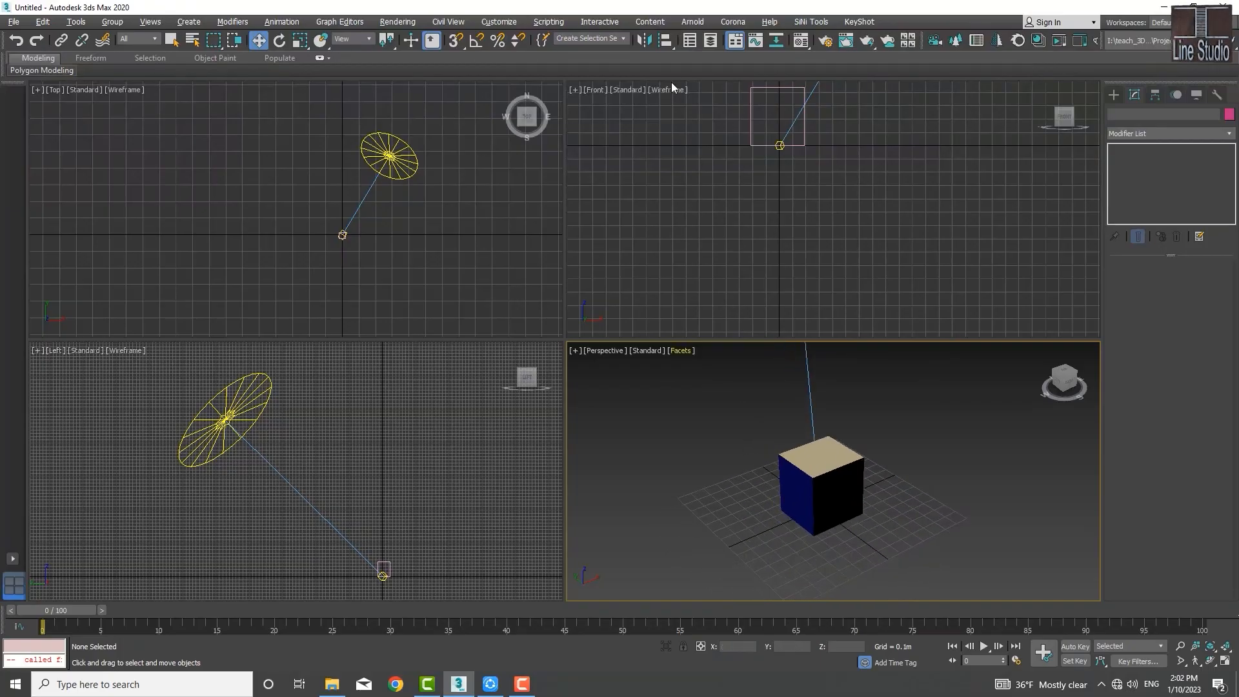
{"action": "left_click", "coordinate": [397, 21]}
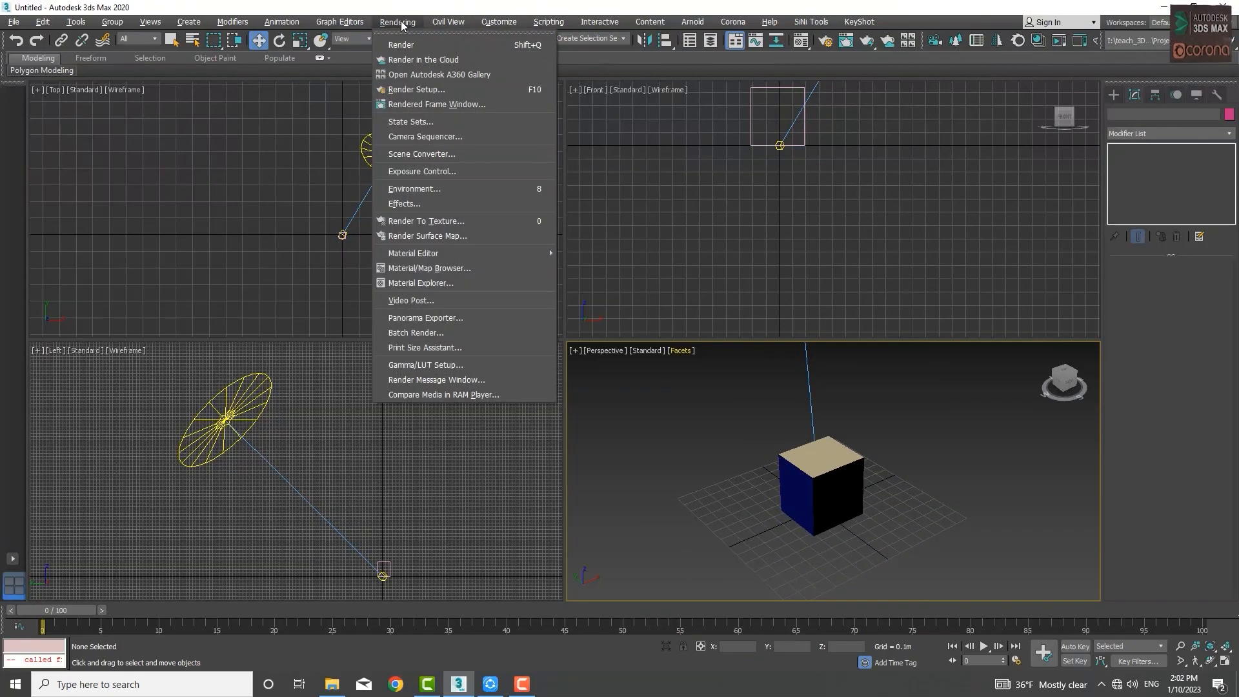
{"action": "left_click", "coordinate": [443, 87]}
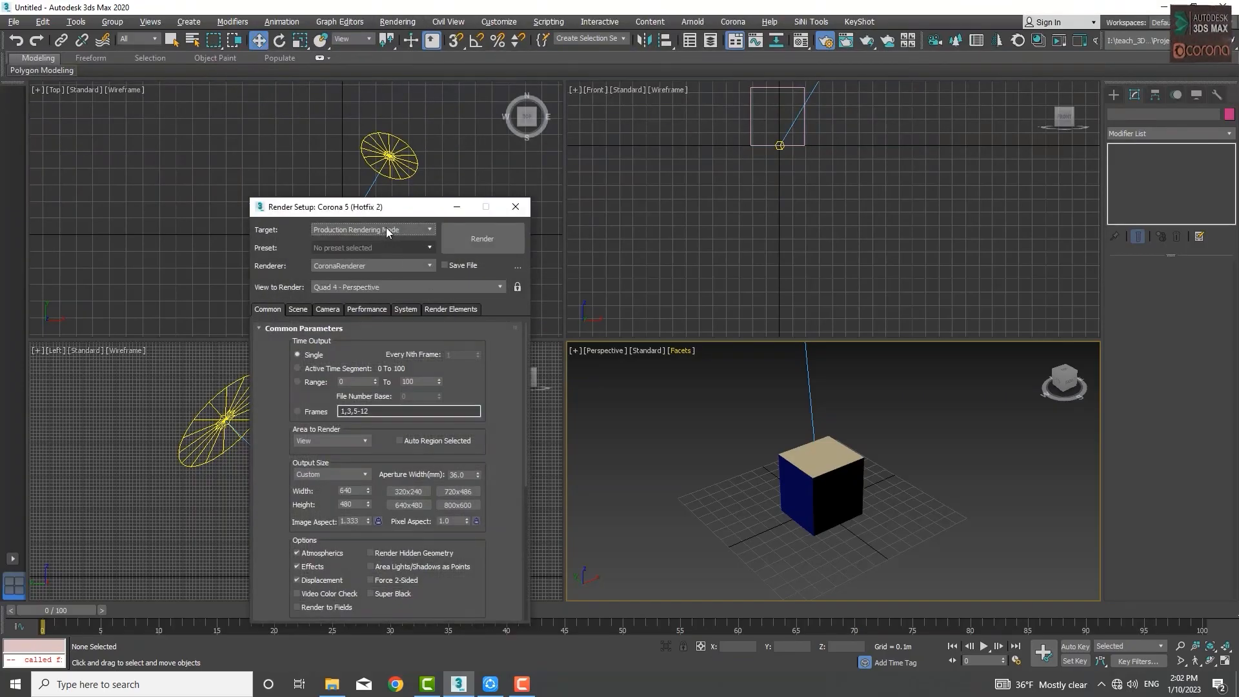
{"action": "left_click_drag", "start_coordinate": [408, 206], "coordinate": [359, 123]}
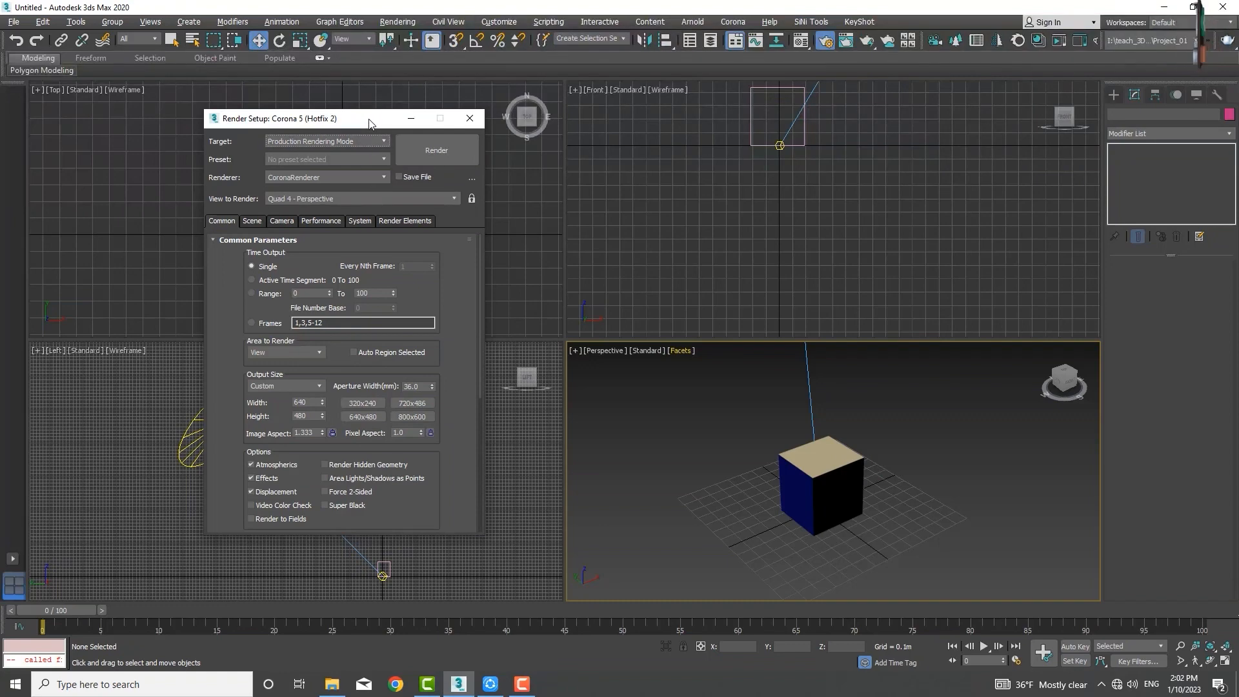
{"action": "left_click_drag", "start_coordinate": [366, 122], "coordinate": [347, 133]}
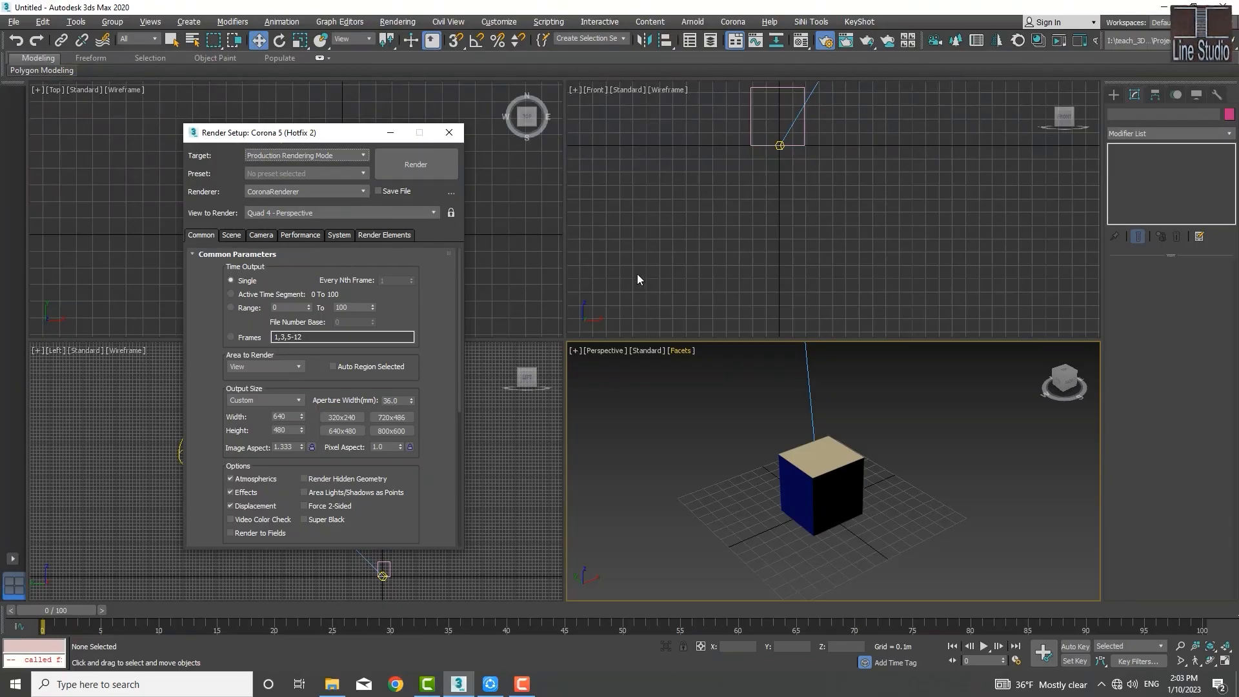
Activate different viewports to compare the view to render, return to Perspective, and lock rendering to Quad 4 - Perspective
{"action": "left_click", "coordinate": [667, 195]}
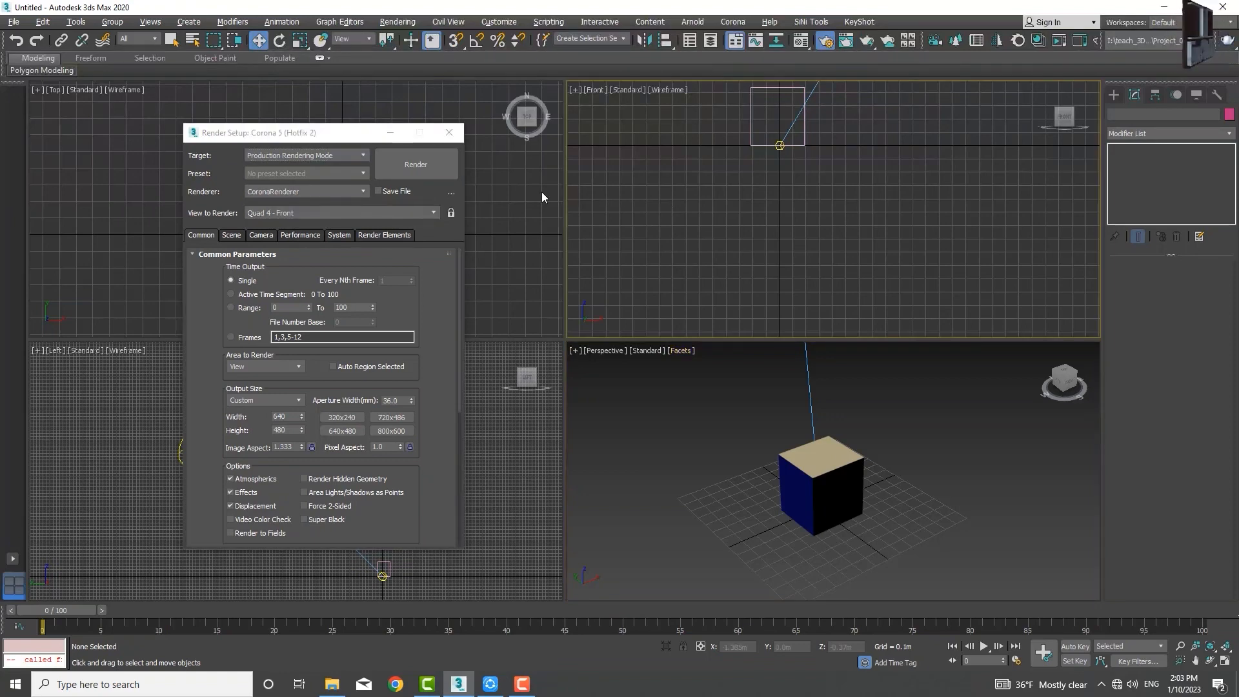
{"action": "left_click", "coordinate": [510, 185]}
{"action": "left_click", "coordinate": [505, 452]}
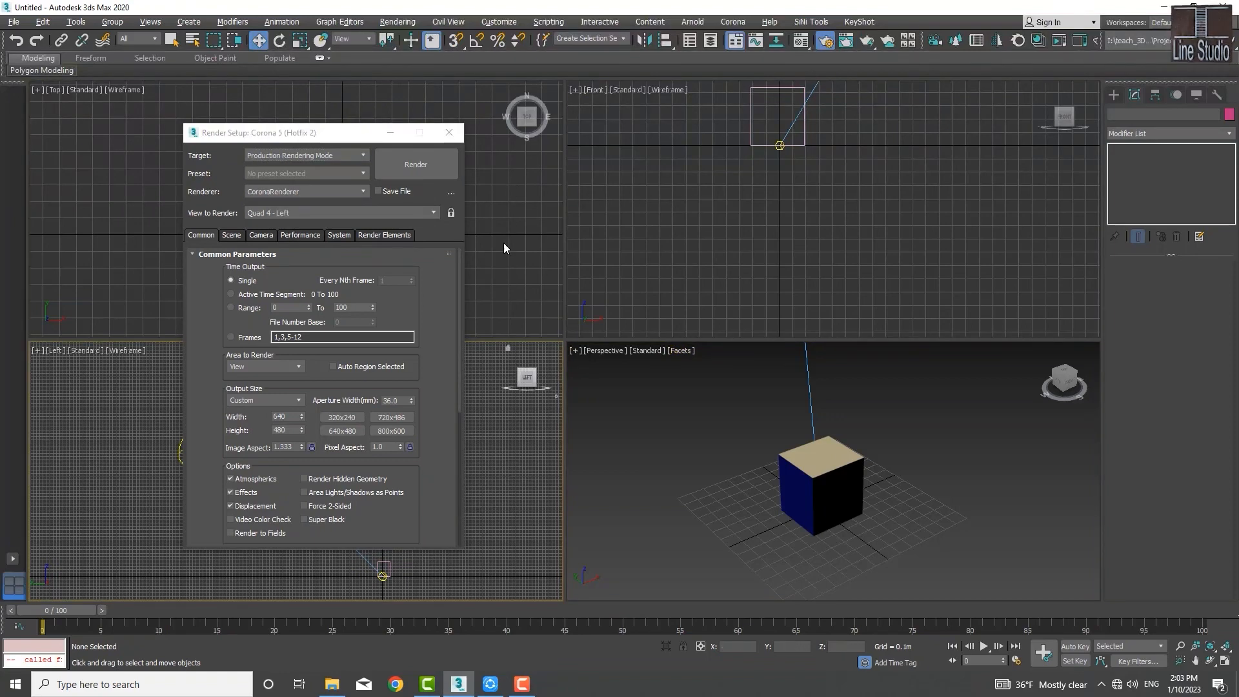
{"action": "left_click", "coordinate": [555, 218]}
{"action": "left_click", "coordinate": [586, 219]}
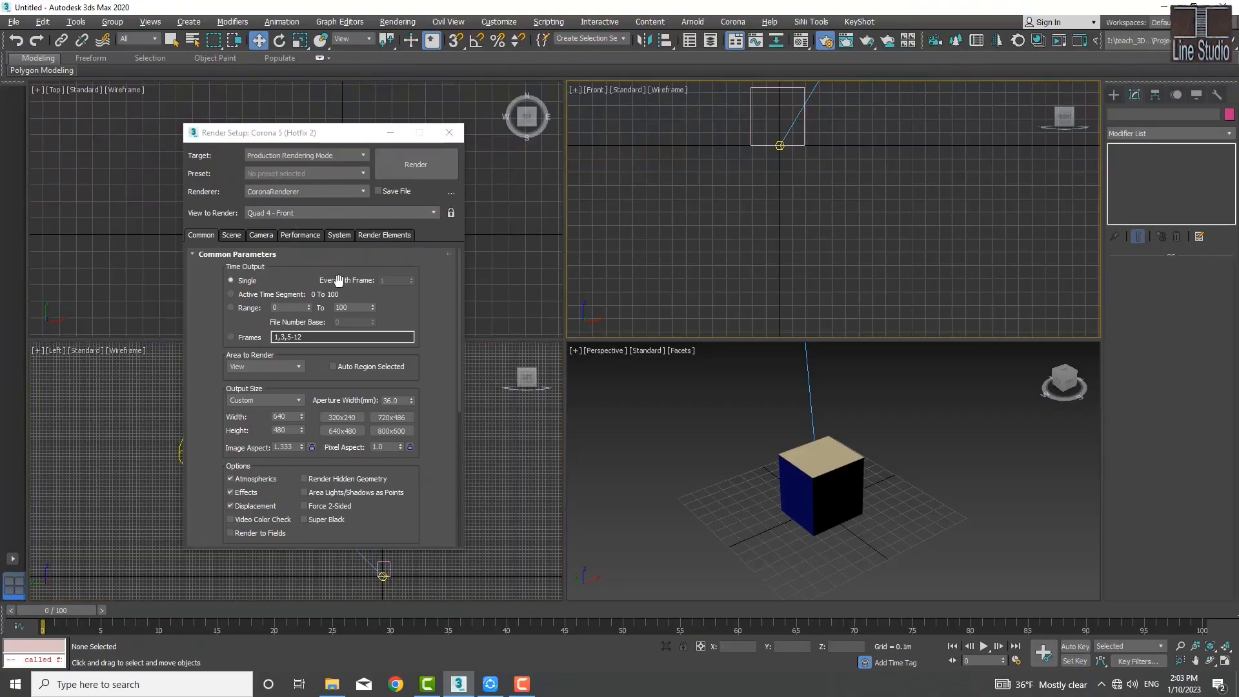
{"action": "left_click", "coordinate": [694, 439]}
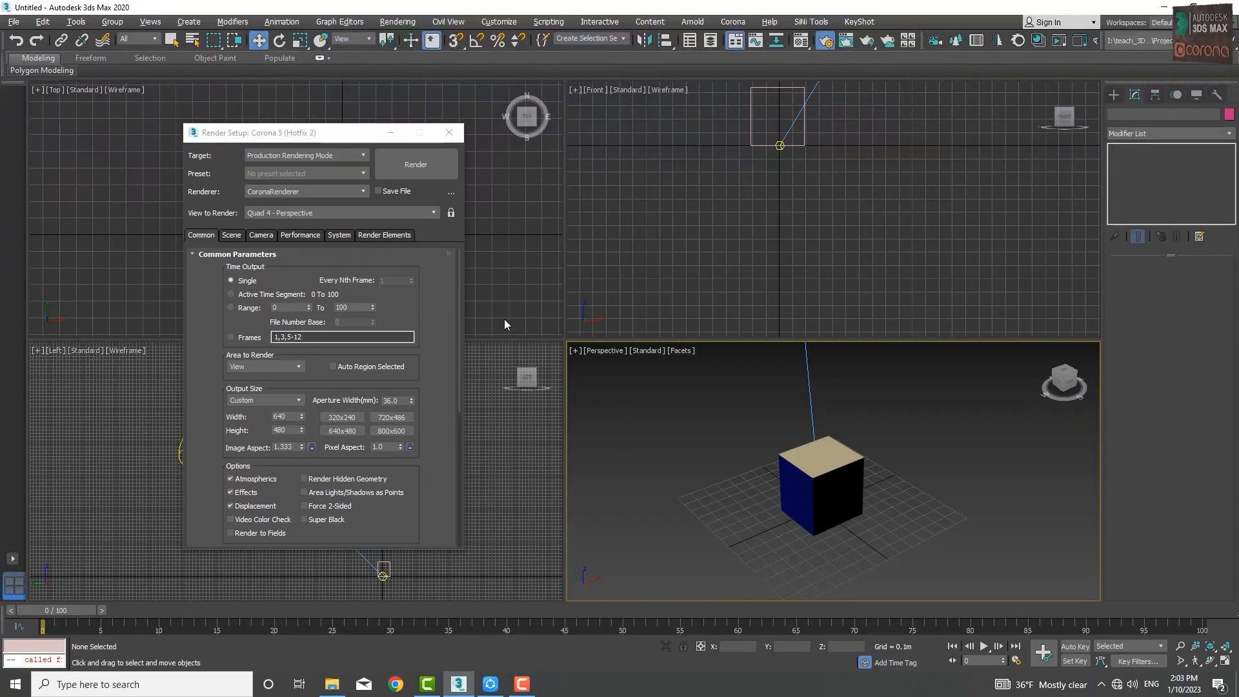
{"action": "left_click", "coordinate": [451, 214]}
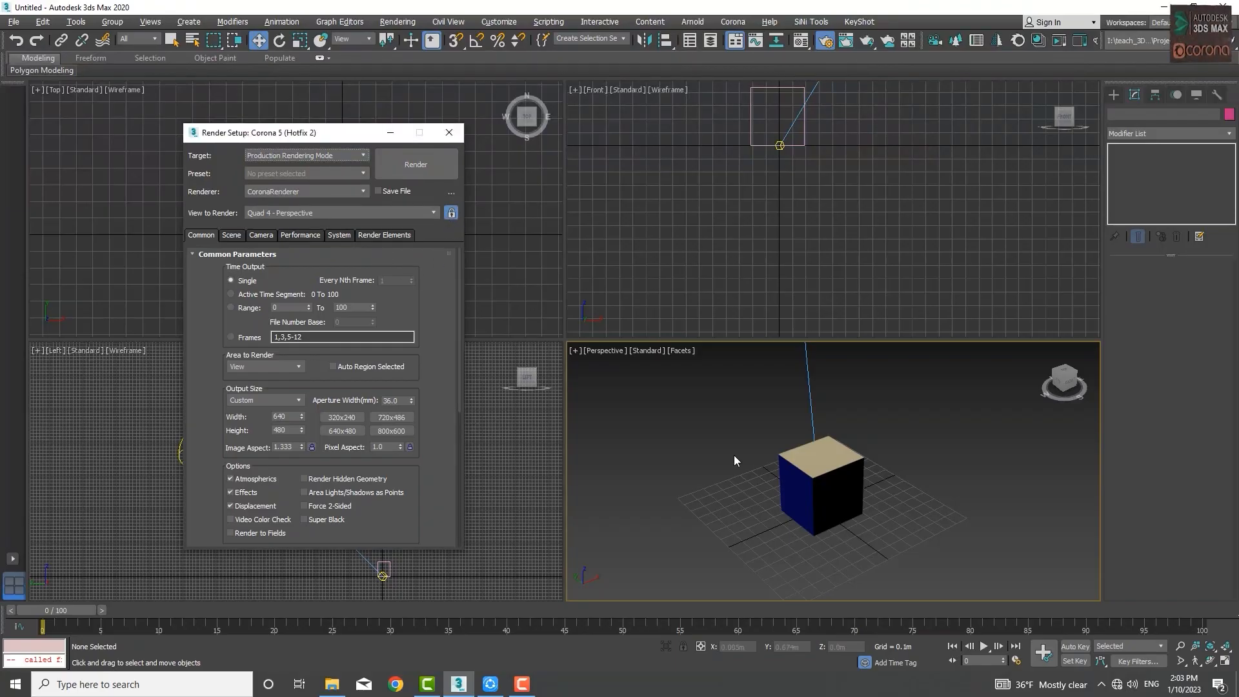
Activate the Front, Top and Left viewports in turn to test the view to render locked to Perspective
{"action": "left_click", "coordinate": [656, 222]}
{"action": "left_click", "coordinate": [536, 218]}
{"action": "left_click", "coordinate": [515, 515]}
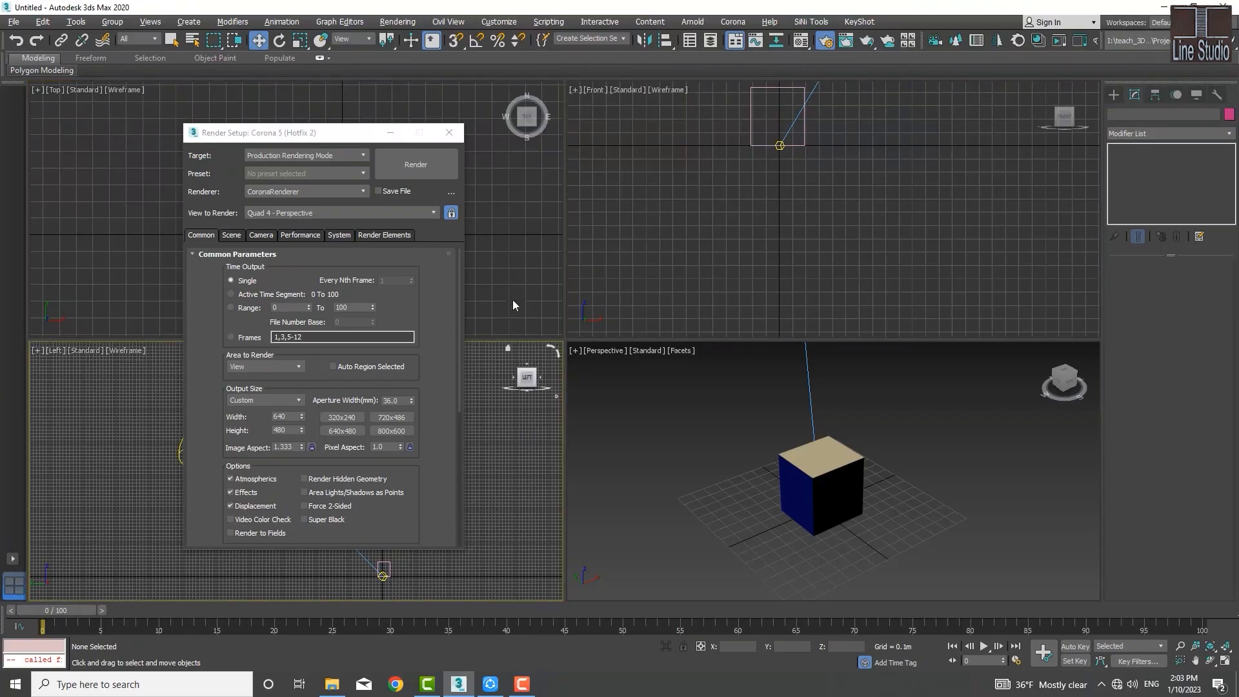
{"action": "left_click", "coordinate": [514, 305]}
{"action": "left_click", "coordinate": [707, 250]}
{"action": "left_click", "coordinate": [541, 237]}
{"action": "left_click", "coordinate": [522, 488]}
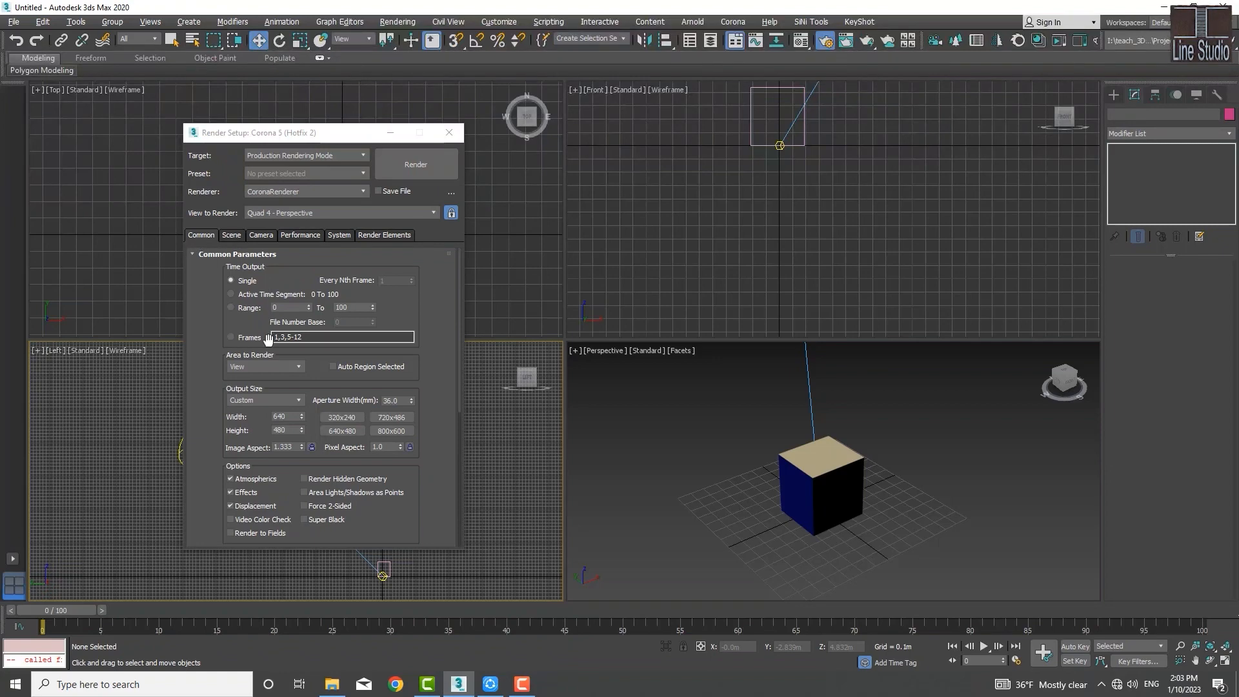
Examine the time output settings and the output size presets in the common render parameters, keeping Custom
{"action": "mouse_move", "coordinate": [239, 324]}
{"action": "left_mouse_down"}
{"action": "mouse_move", "coordinate": [240, 297]}
{"action": "mouse_move", "coordinate": [242, 334]}
{"action": "left_mouse_up"}
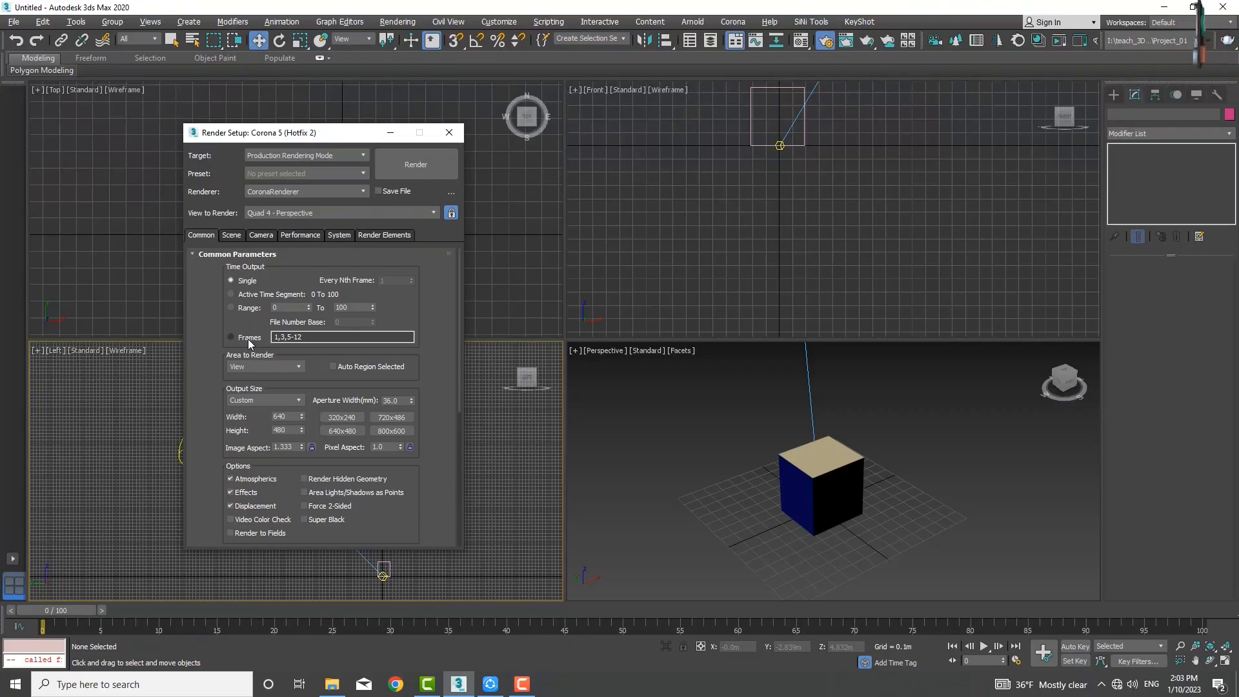
{"action": "mouse_move", "coordinate": [243, 329]}
{"action": "left_mouse_down"}
{"action": "mouse_move", "coordinate": [246, 298]}
{"action": "mouse_move", "coordinate": [240, 319]}
{"action": "left_mouse_up"}
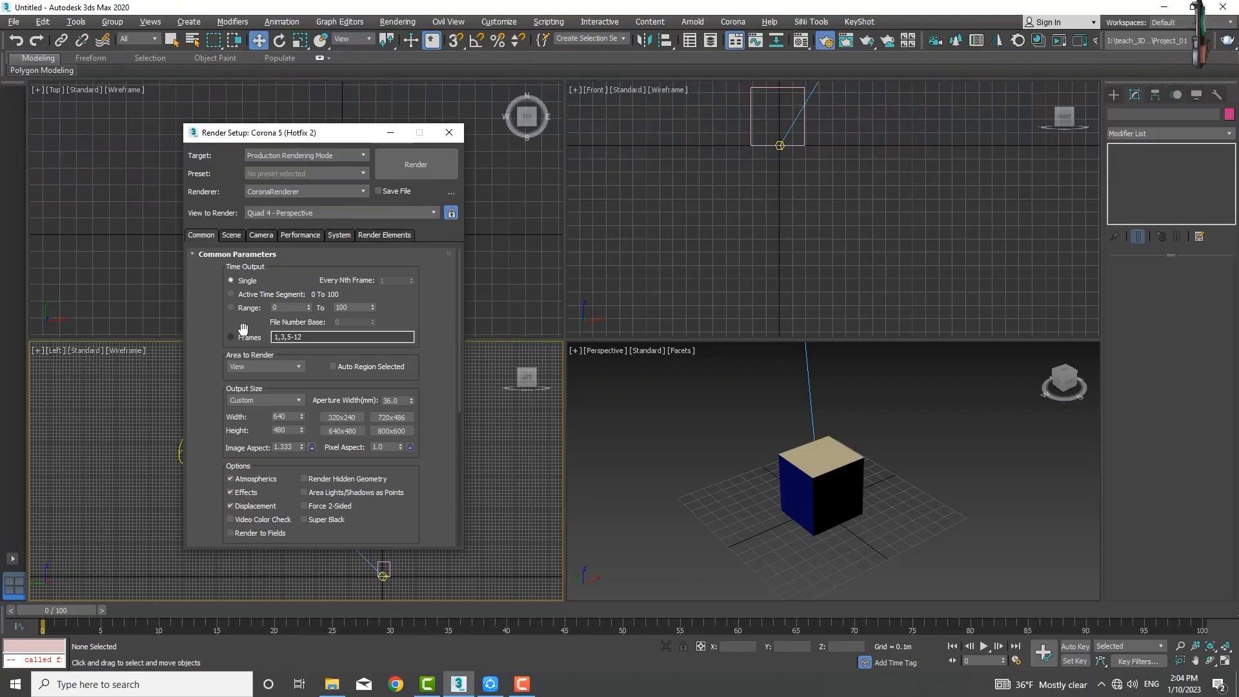
{"action": "left_click_drag", "start_coordinate": [248, 309], "coordinate": [248, 307]}
{"action": "scroll", "coordinate": [247, 307], "scroll_direction": "down", "scroll_amount": 3}
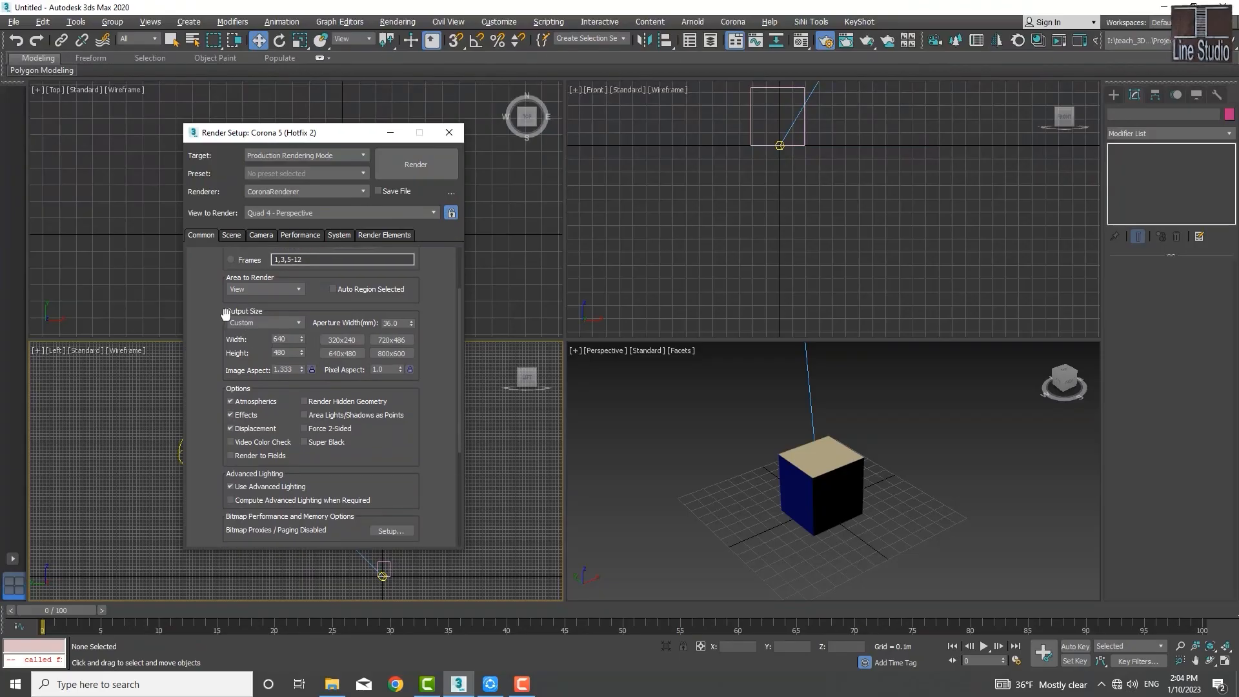
{"action": "left_click", "coordinate": [270, 323]}
{"action": "left_click", "coordinate": [273, 321]}
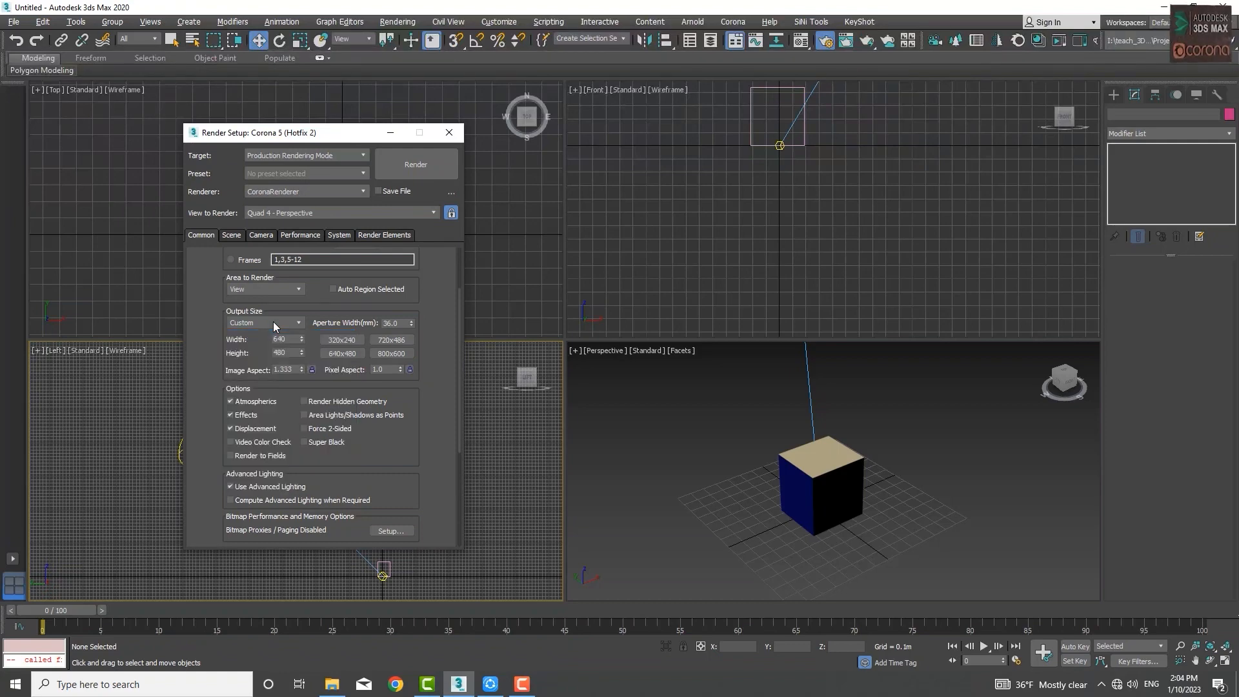
{"action": "left_click", "coordinate": [273, 322]}
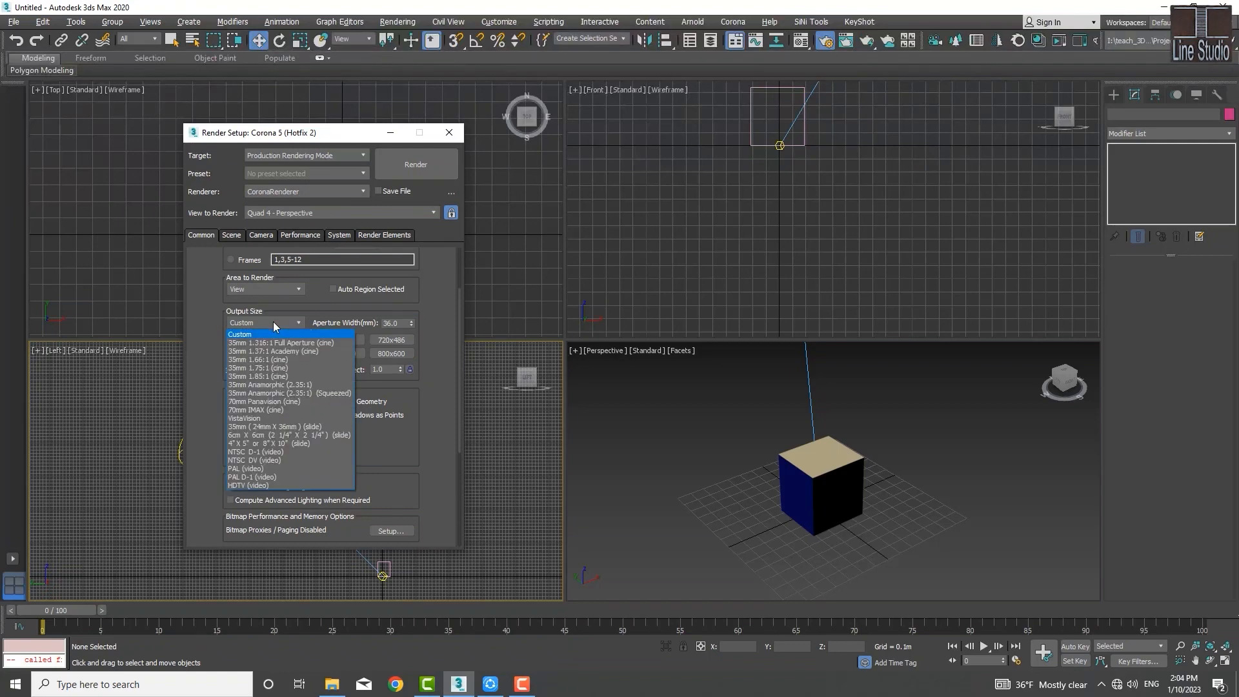
{"action": "left_click", "coordinate": [273, 321]}
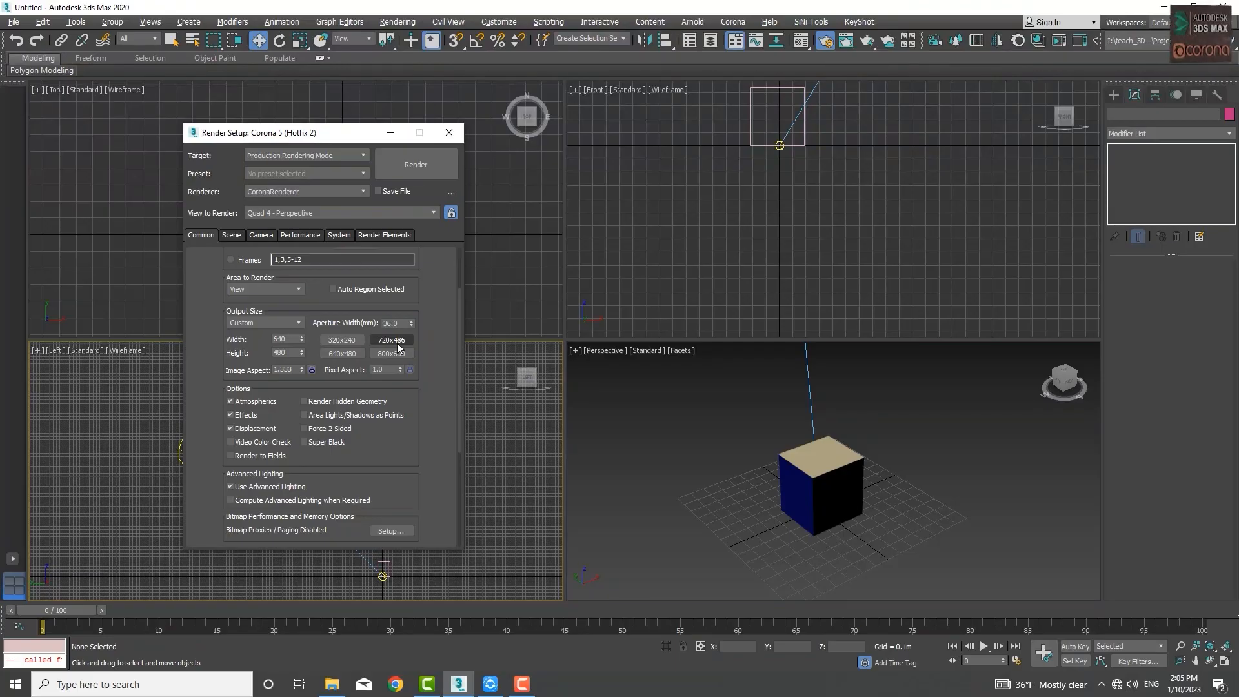
{"action": "left_click", "coordinate": [279, 324]}
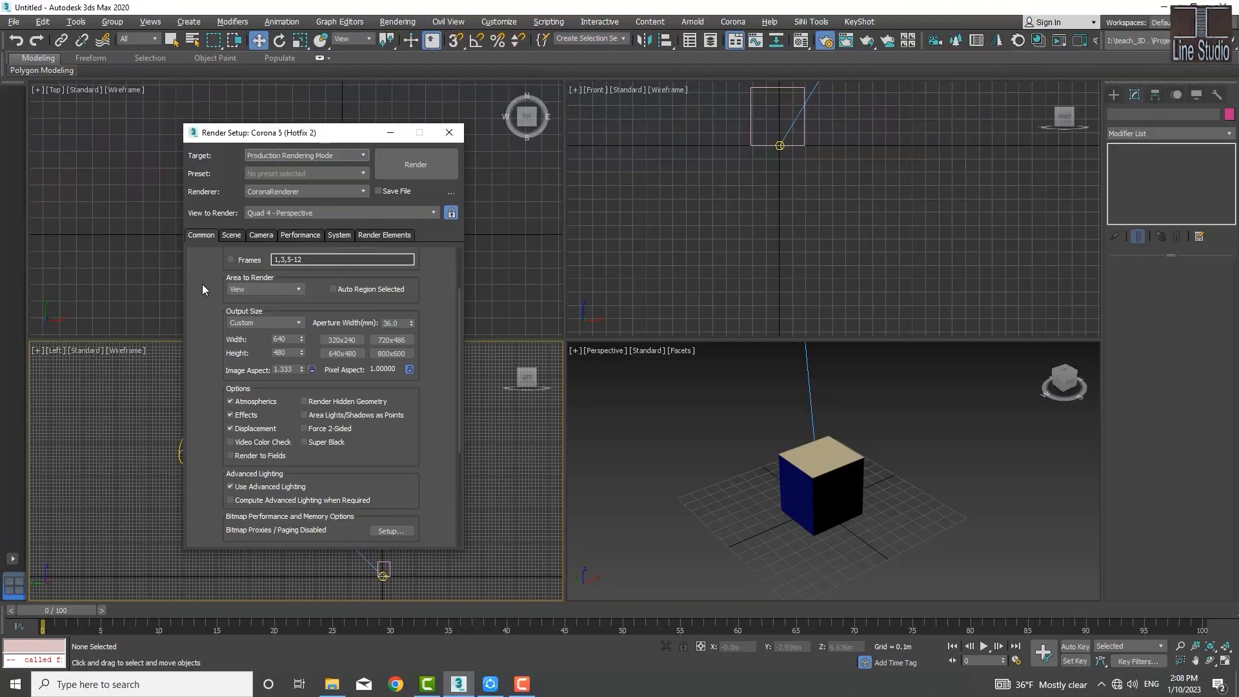
Start interactive rendering from the Corona scene settings and move the frame buffer window below the main toolbar
{"action": "left_click", "coordinate": [231, 235]}
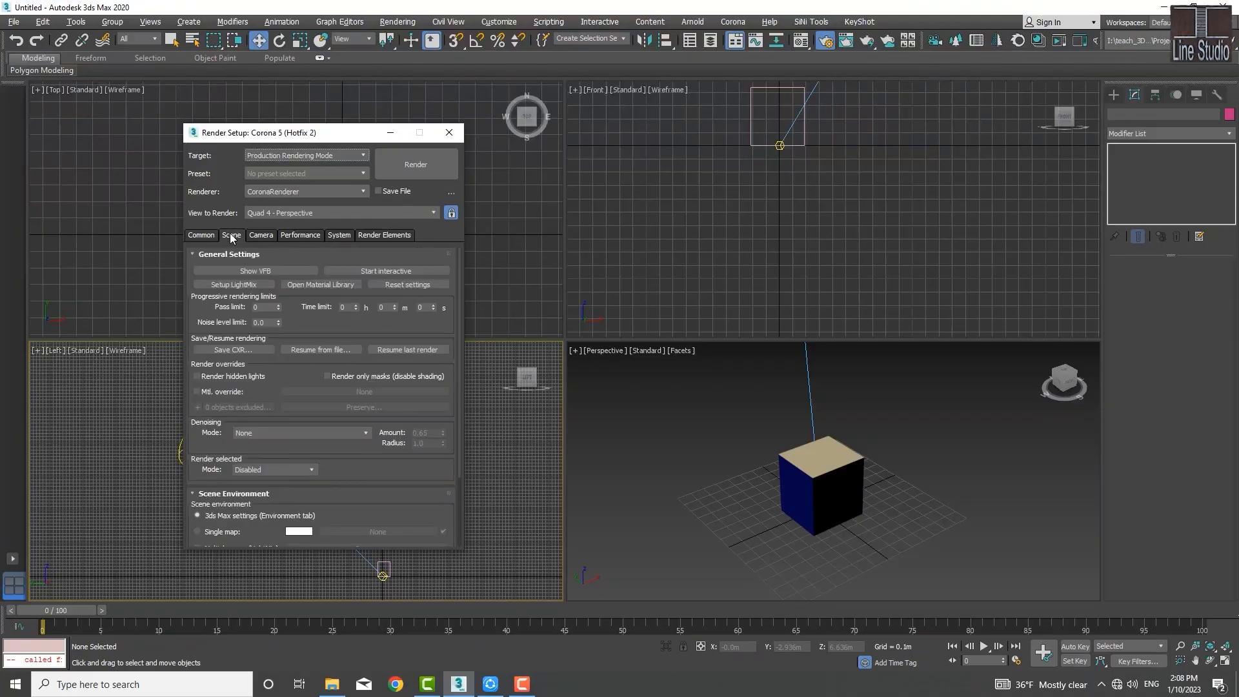
{"action": "left_click", "coordinate": [386, 272]}
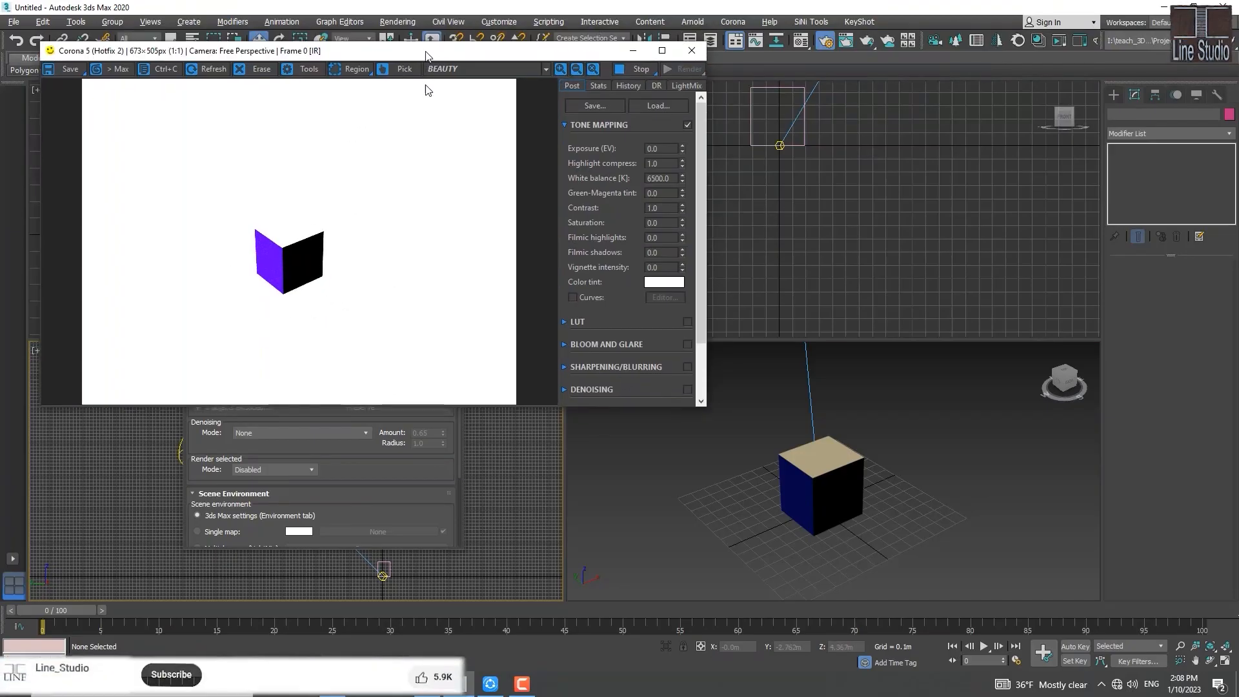
{"action": "left_click_drag", "start_coordinate": [396, 43], "coordinate": [413, 99]}
Select the CoronaSun in the Front view and lower its intensity to 0.54
{"action": "scroll", "coordinate": [802, 199], "scroll_direction": "down", "scroll_amount": 3}
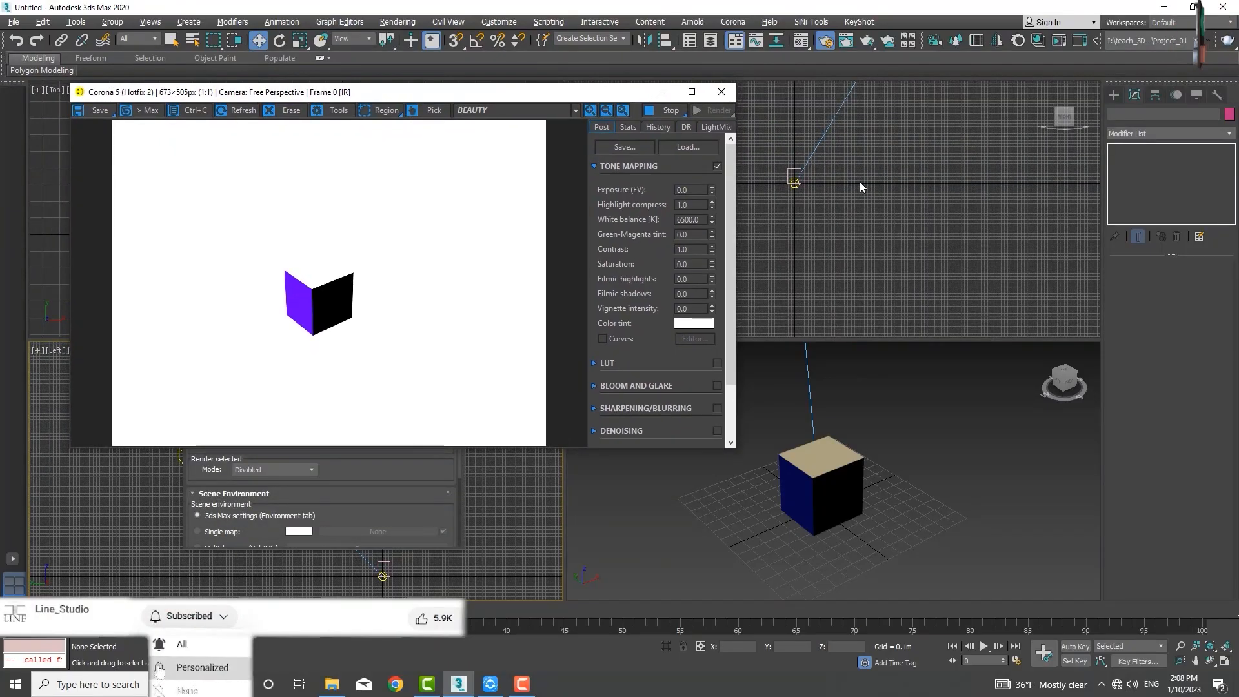
{"action": "middle_click_drag", "start_coordinate": [859, 181], "coordinate": [885, 267]}
{"action": "scroll", "coordinate": [888, 258], "scroll_direction": "down", "scroll_amount": 2}
{"action": "scroll", "coordinate": [890, 242], "scroll_direction": "up", "scroll_amount": 2}
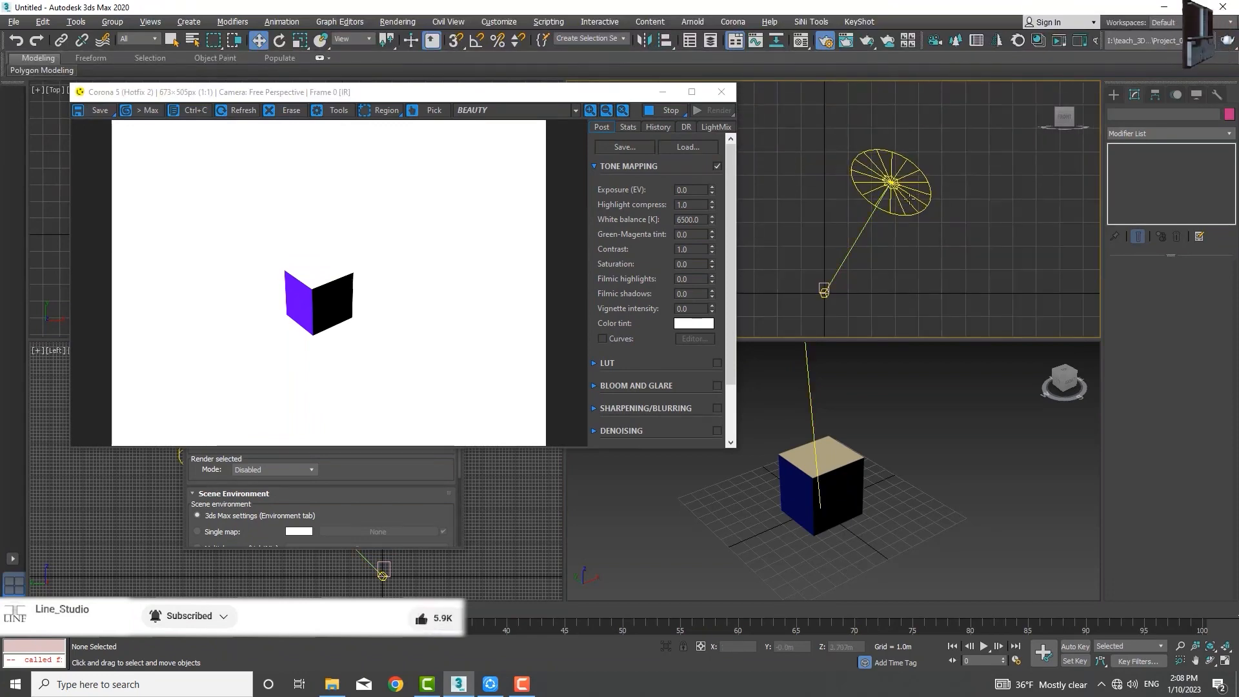
{"action": "left_click", "coordinate": [916, 215]}
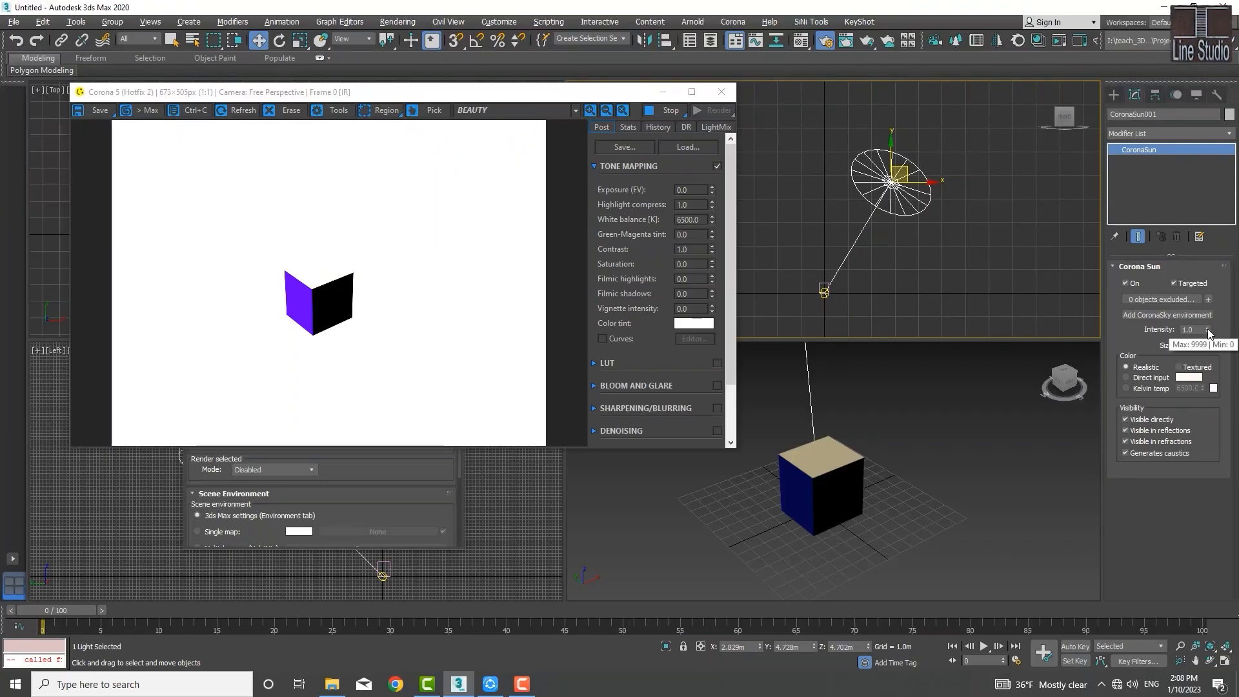
{"action": "left_click_drag", "start_coordinate": [1209, 332], "coordinate": [1212, 369]}
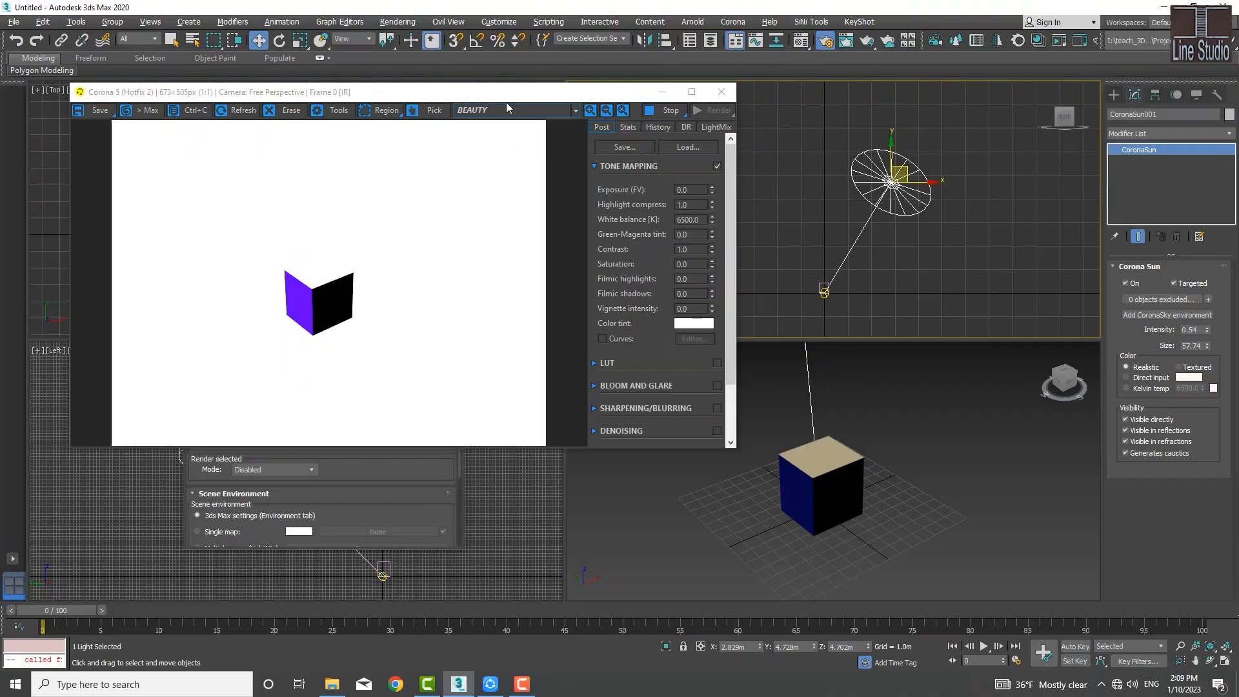
Set the frame buffer's tone mapping exposure to -3.404 EV and its highlight compression to 2.691
{"action": "left_click_drag", "start_coordinate": [515, 94], "coordinate": [501, 117]}
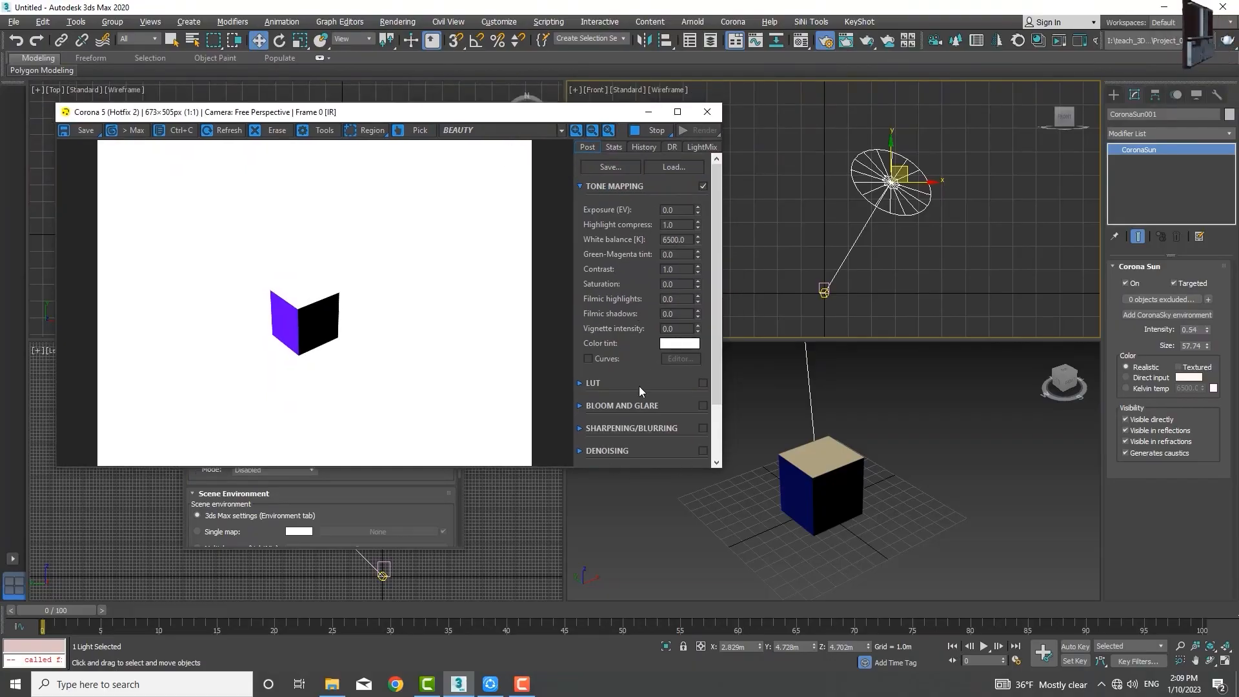
{"action": "scroll", "coordinate": [640, 384], "scroll_direction": "down", "scroll_amount": 3}
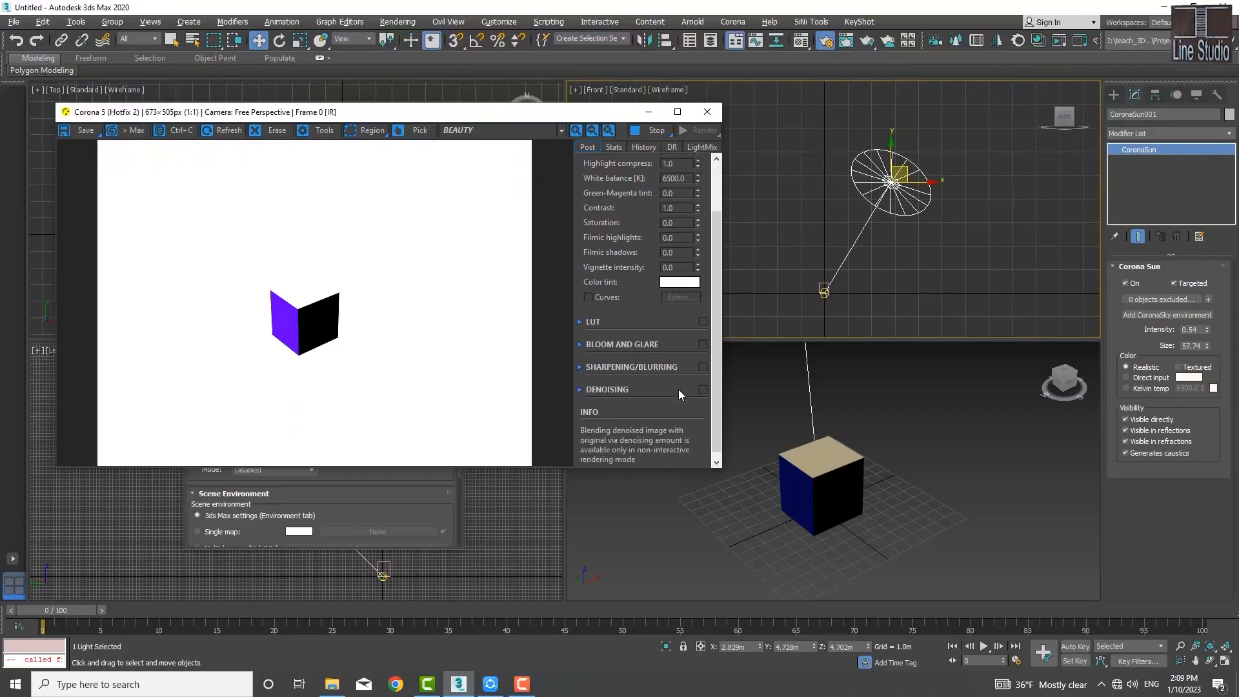
{"action": "scroll", "coordinate": [679, 390], "scroll_direction": "up", "scroll_amount": 3}
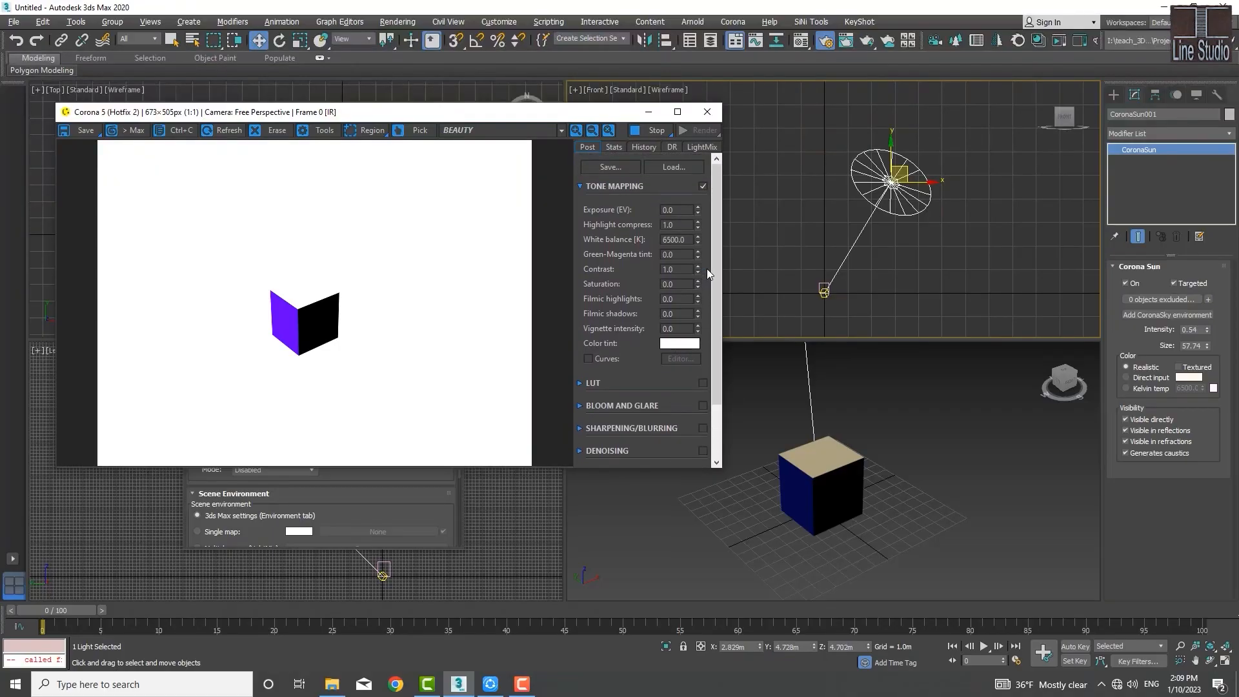
{"action": "scroll", "coordinate": [710, 277], "scroll_direction": "down", "scroll_amount": 3}
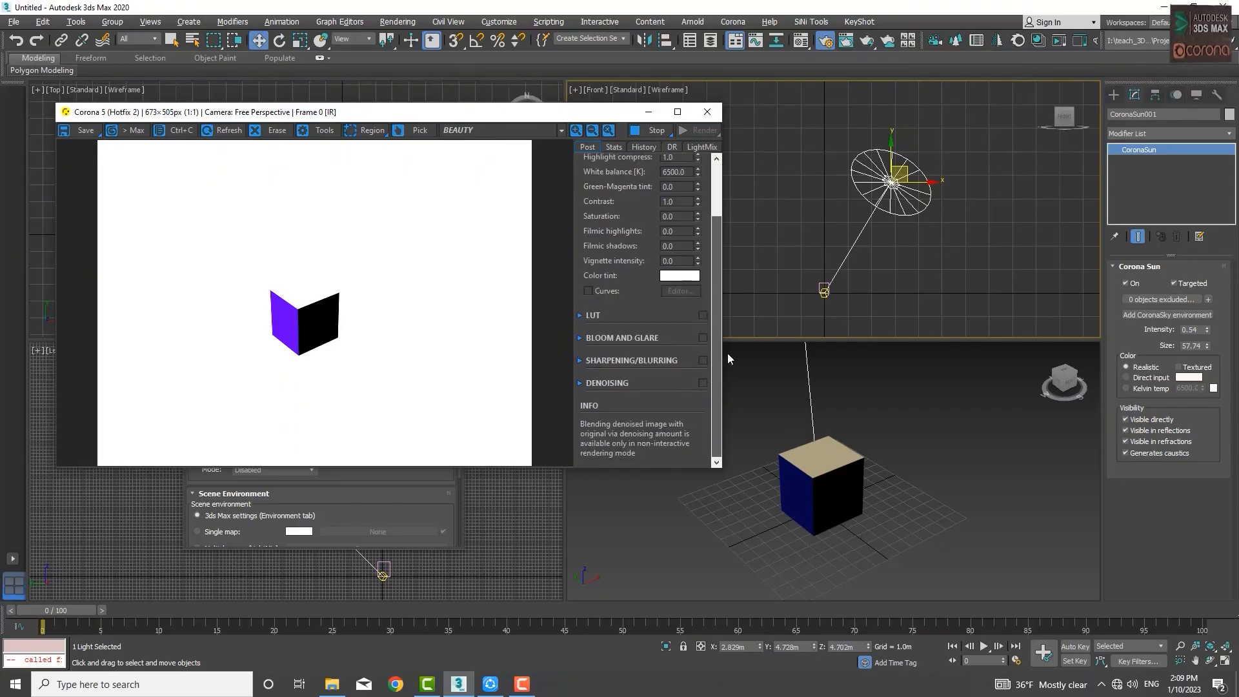
{"action": "scroll", "coordinate": [719, 293], "scroll_direction": "up", "scroll_amount": 3}
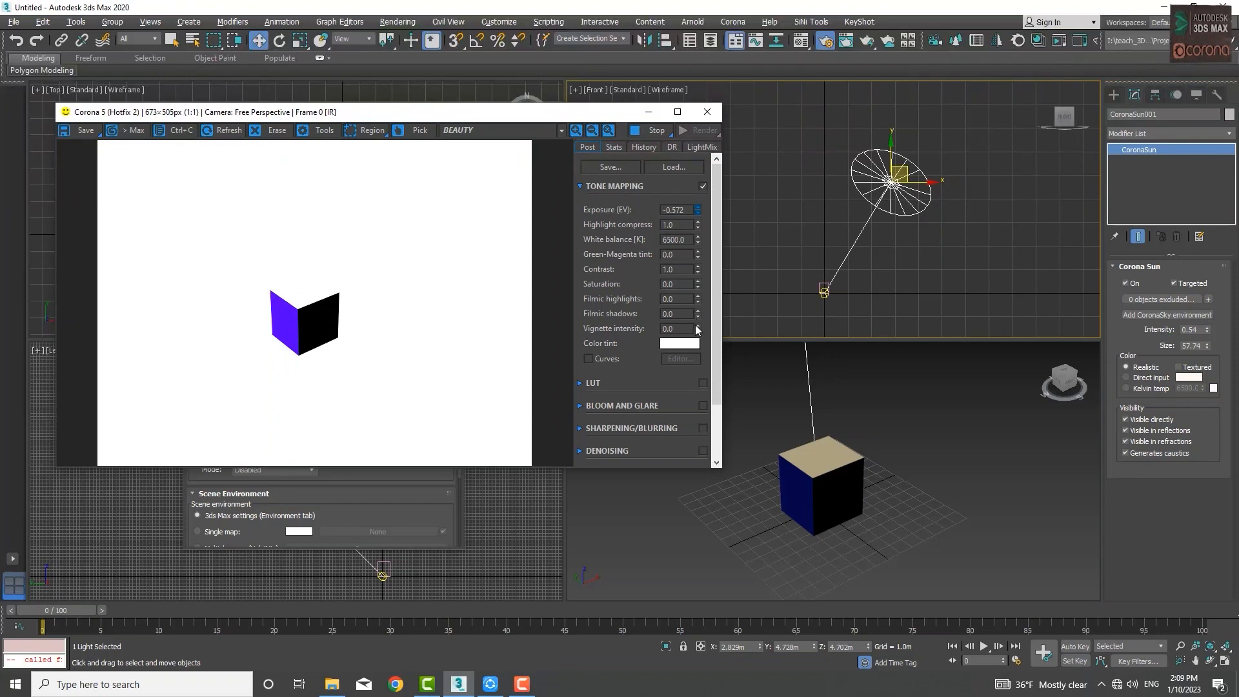
{"action": "left_click_drag", "start_coordinate": [696, 326], "coordinate": [705, 464]}
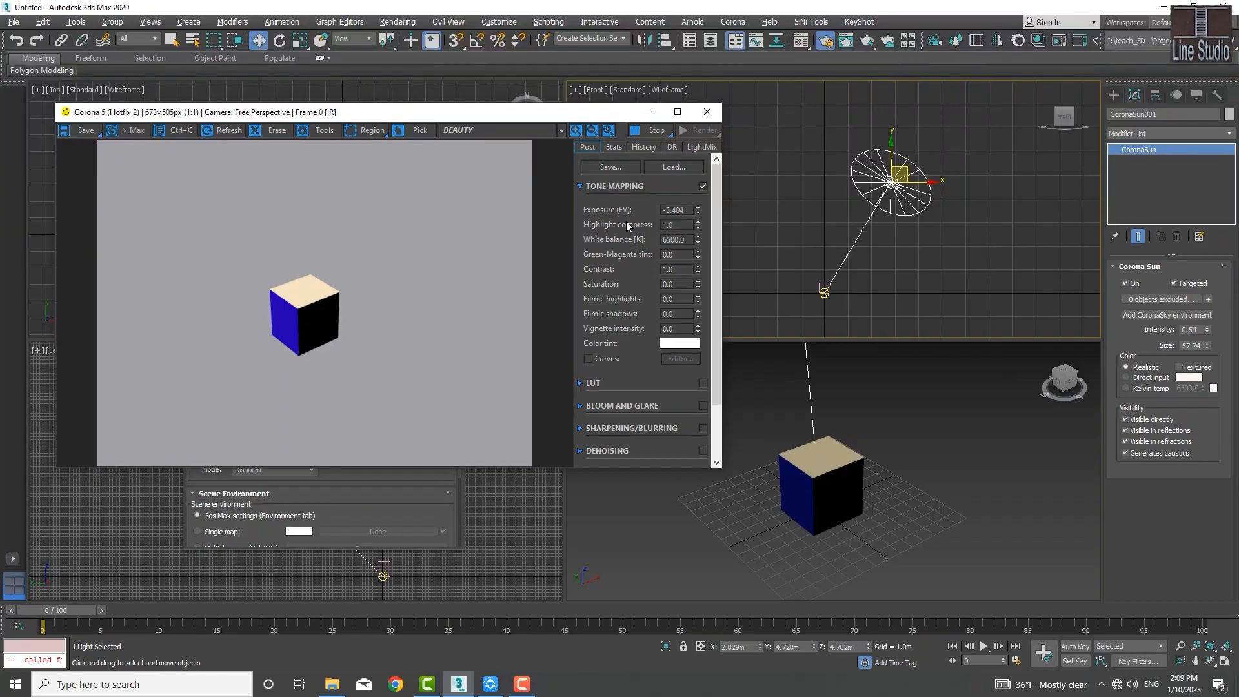
{"action": "left_click_drag", "start_coordinate": [698, 226], "coordinate": [700, 83]}
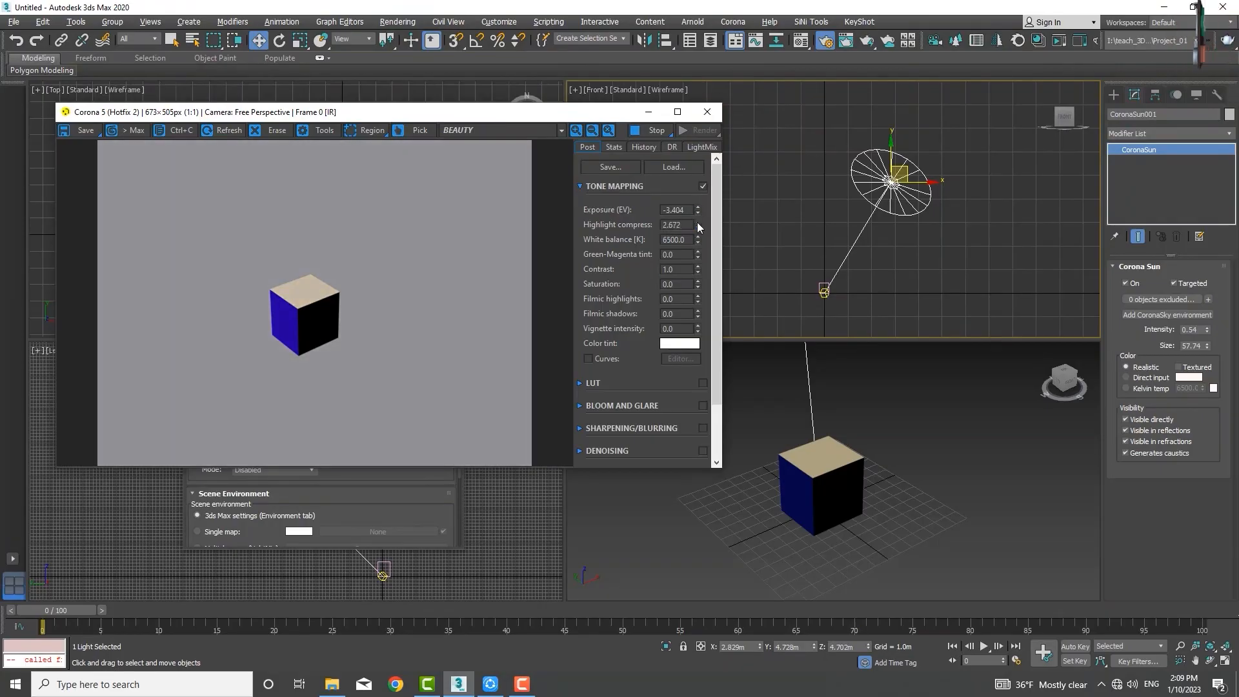
{"action": "left_click_drag", "start_coordinate": [697, 176], "coordinate": [686, 224]}
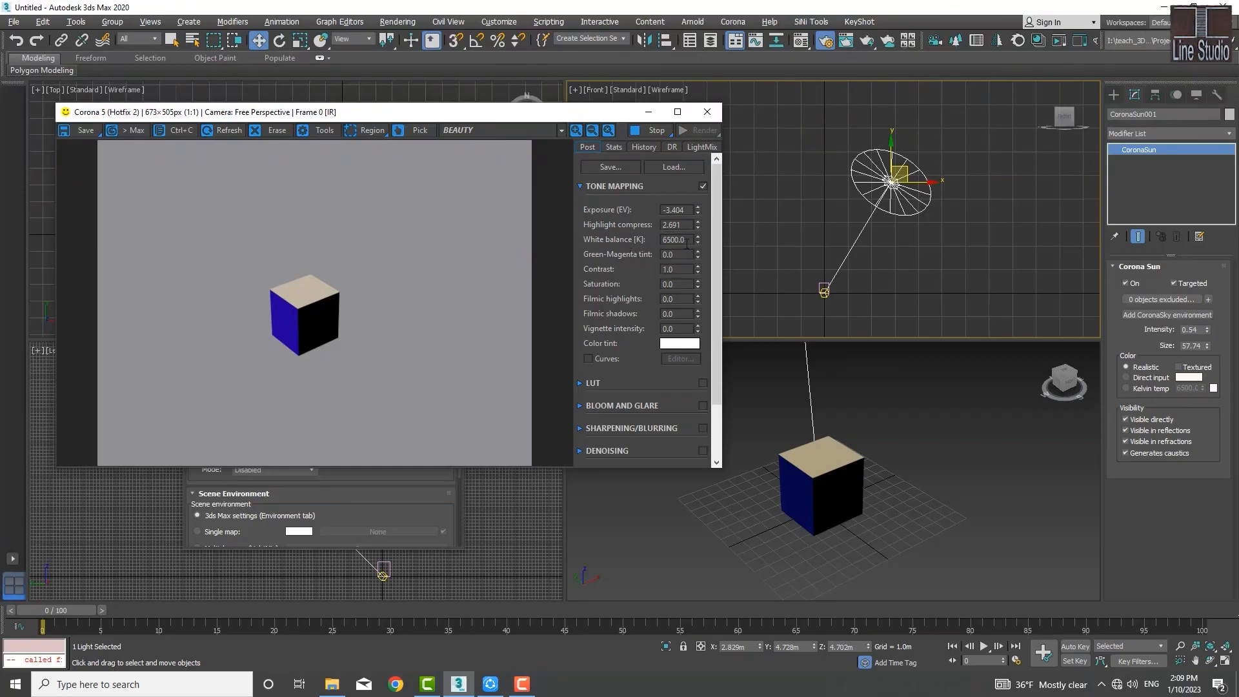
Try a tone mapping white balance of 5000 K, and settle on 7500 K
{"action": "double_click", "coordinate": [689, 240]}
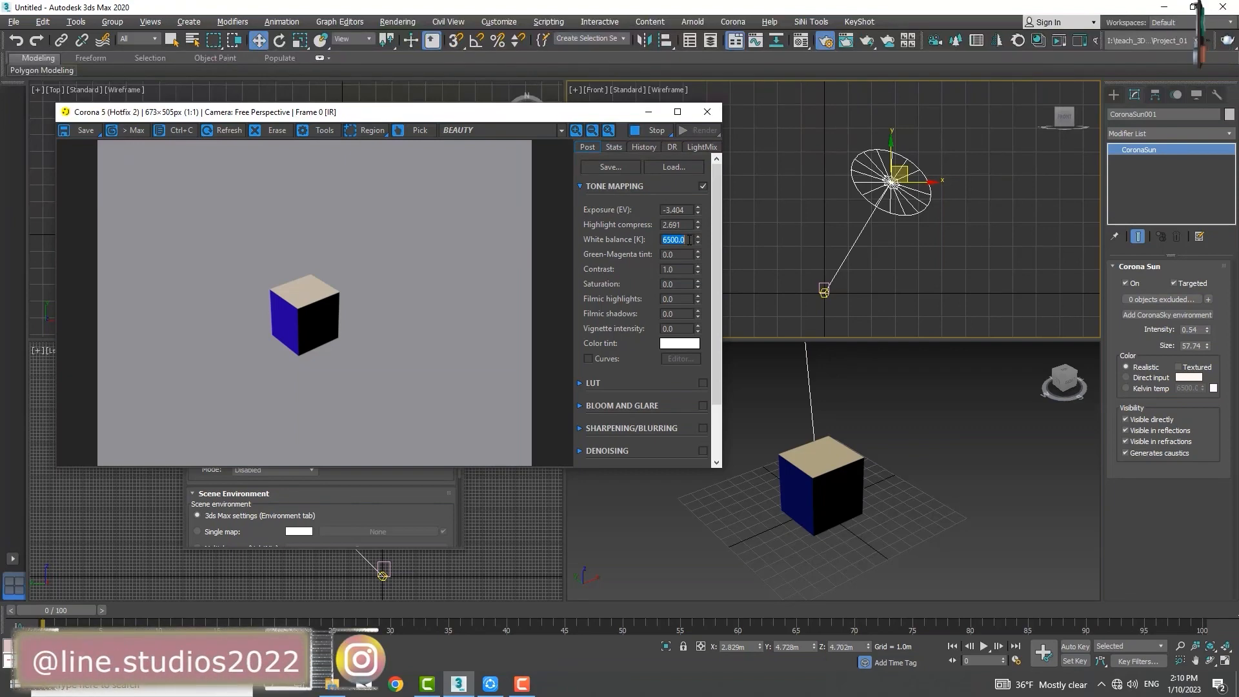
{"action": "type", "text": "5000"}
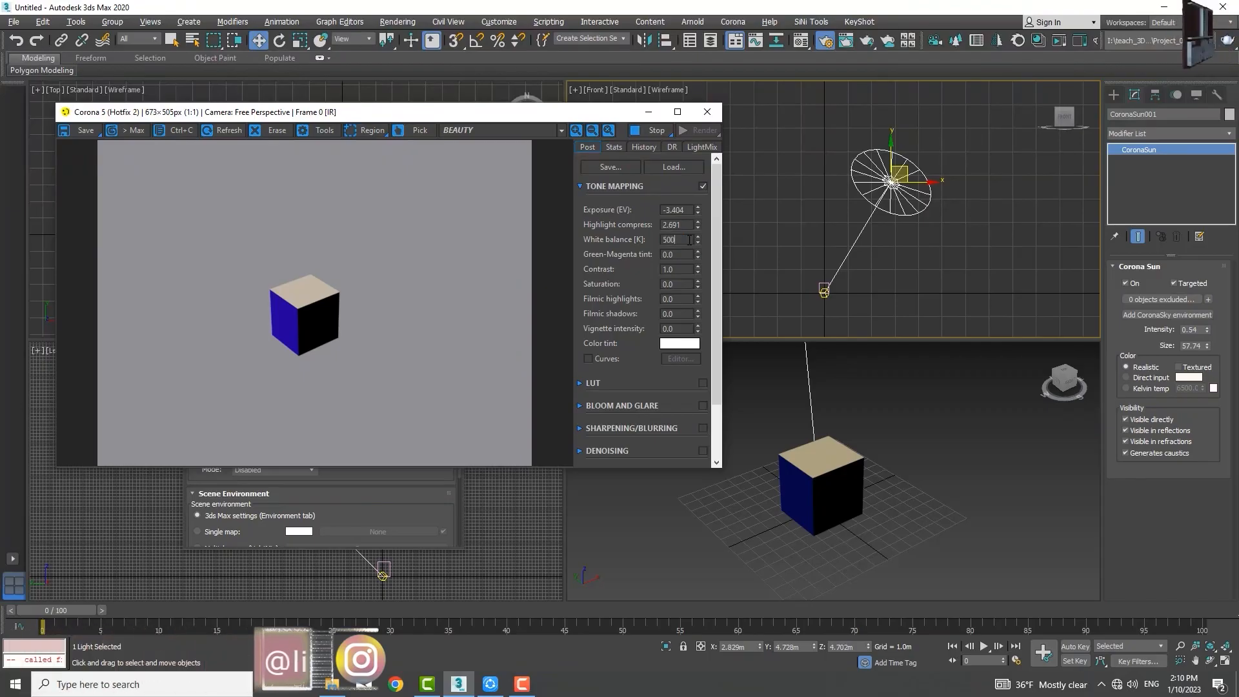
{"action": "key", "text": "Return"}
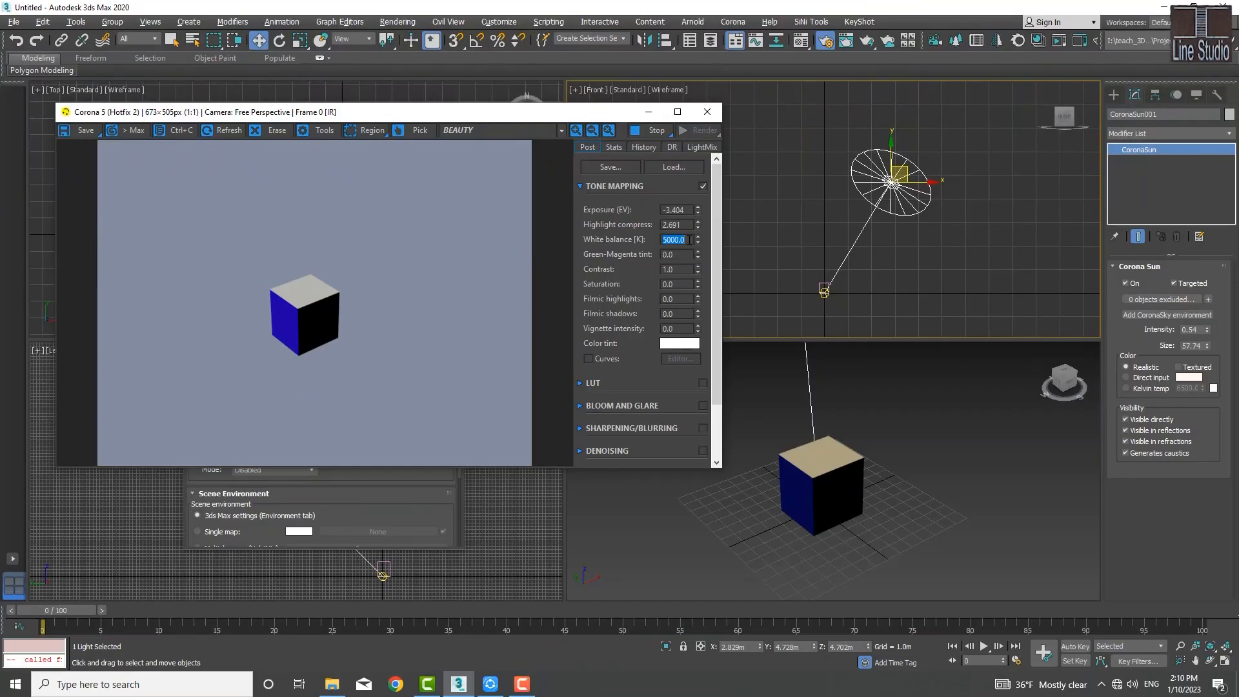
{"action": "type", "text": "7500"}
{"action": "key", "text": "Return"}
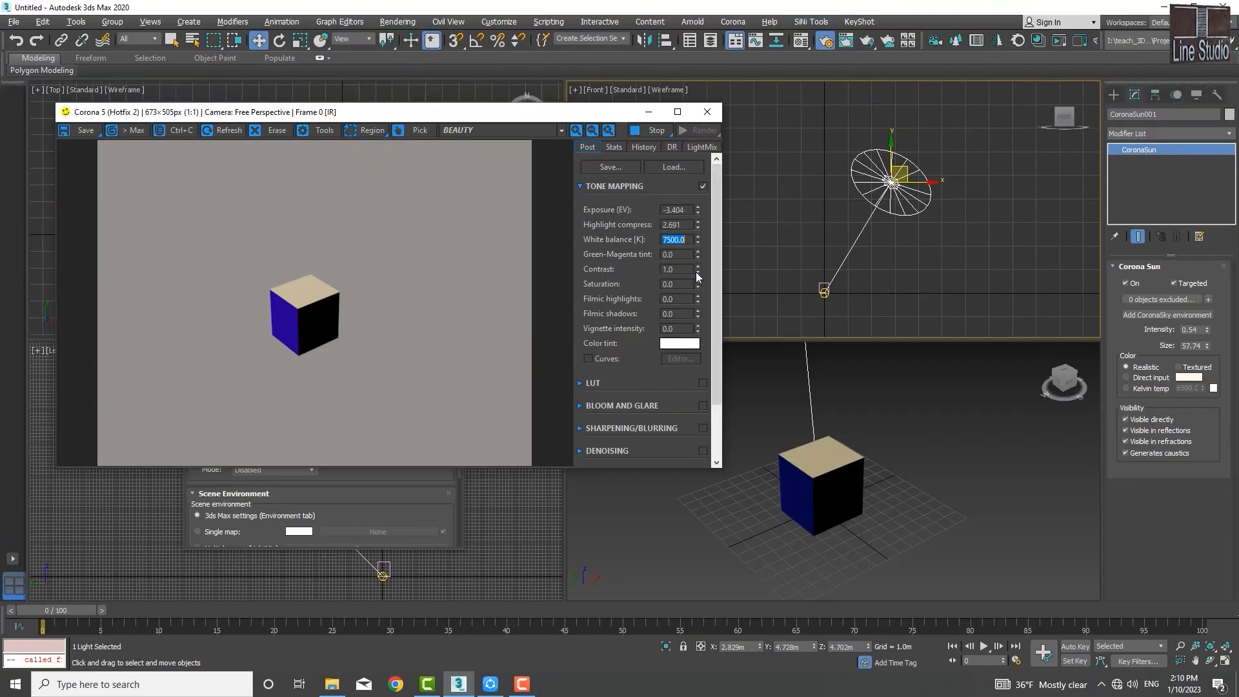
Set the tone mapping contrast to 0.356 and saturation to 0.040, and look over the remaining post-processing sections
{"action": "left_click_drag", "start_coordinate": [698, 121], "coordinate": [700, 213]}
{"action": "mouse_move", "coordinate": [707, 282]}
{"action": "left_mouse_down"}
{"action": "mouse_move", "coordinate": [712, 686]}
{"action": "mouse_move", "coordinate": [710, 23]}
{"action": "mouse_move", "coordinate": [700, 282]}
{"action": "left_mouse_up"}
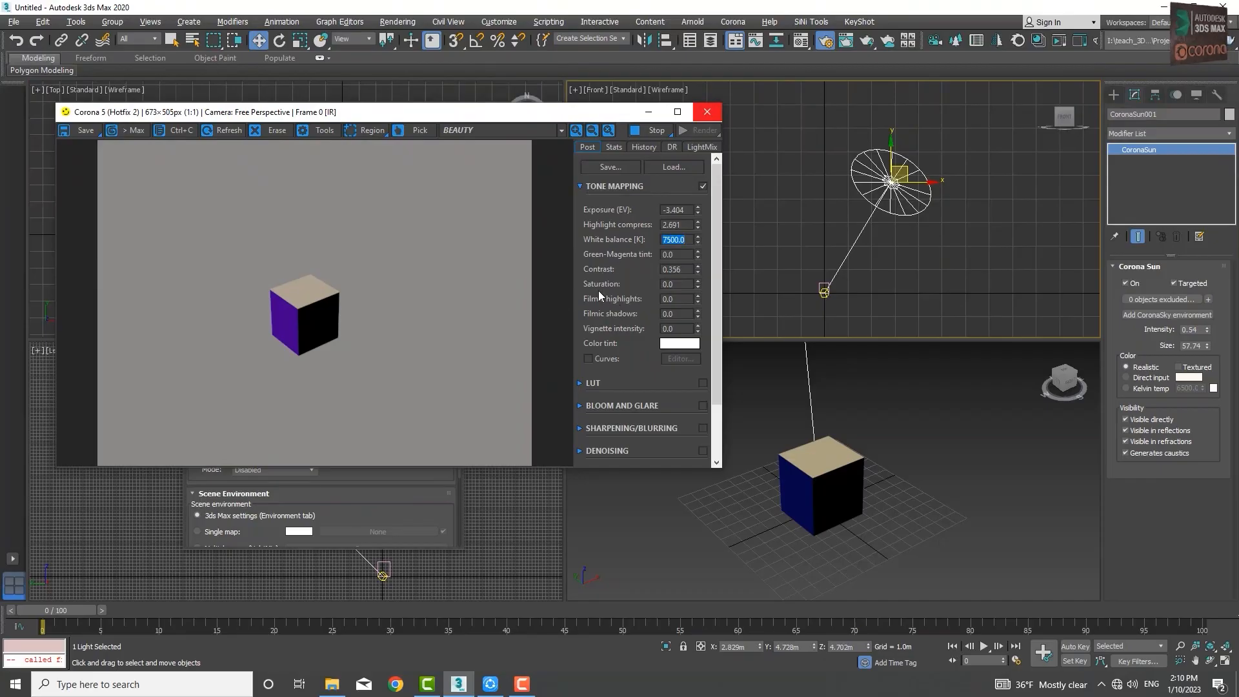
{"action": "mouse_move", "coordinate": [698, 284]}
{"action": "left_mouse_down"}
{"action": "mouse_move", "coordinate": [696, 190]}
{"action": "mouse_move", "coordinate": [701, 277]}
{"action": "left_mouse_up"}
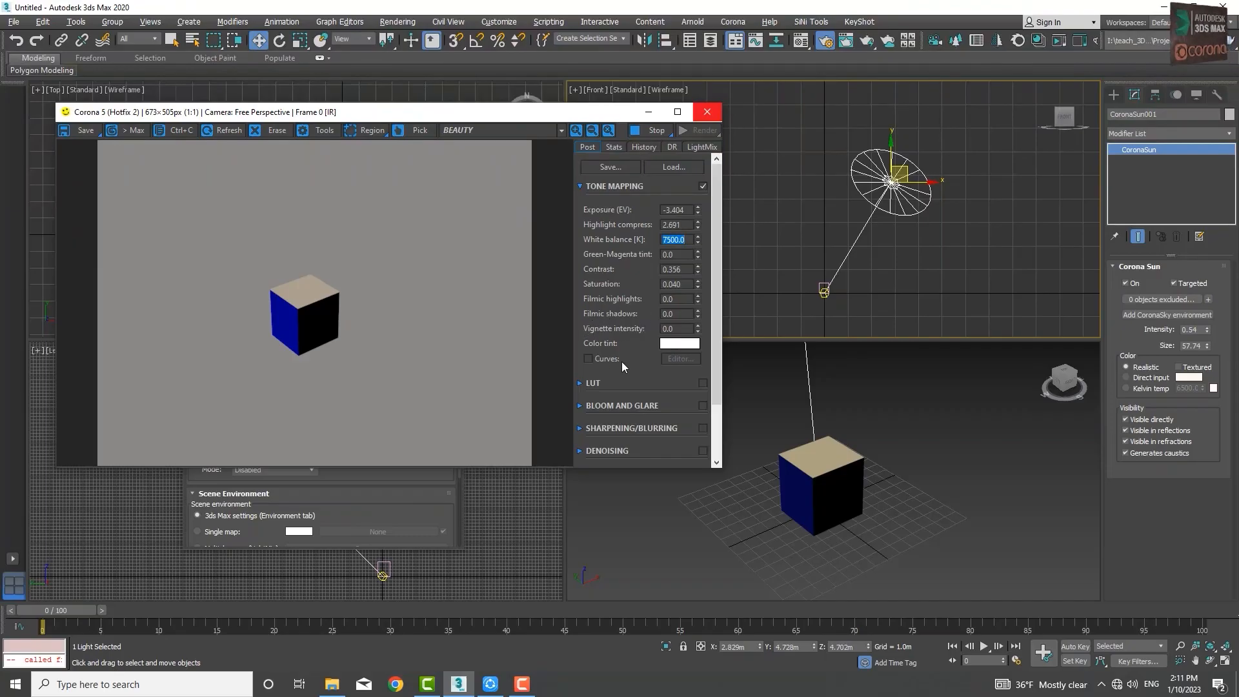
{"action": "scroll", "coordinate": [635, 377], "scroll_direction": "down", "scroll_amount": 2}
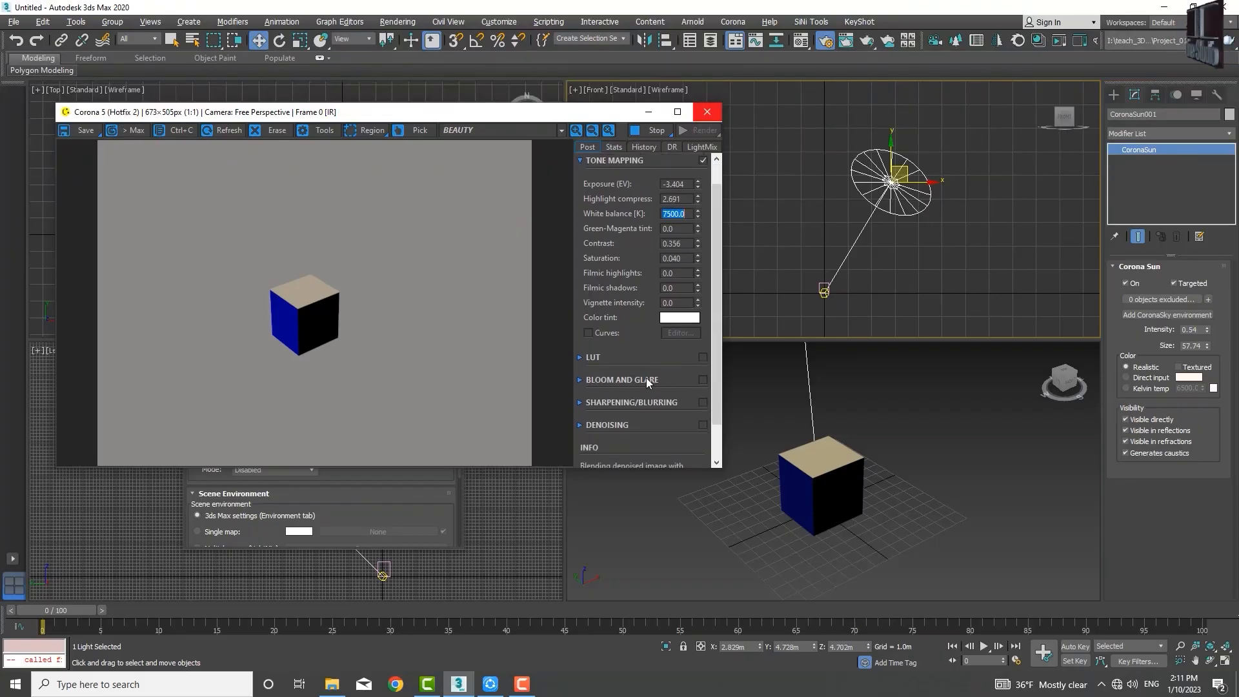
{"action": "scroll", "coordinate": [641, 381], "scroll_direction": "up", "scroll_amount": 2}
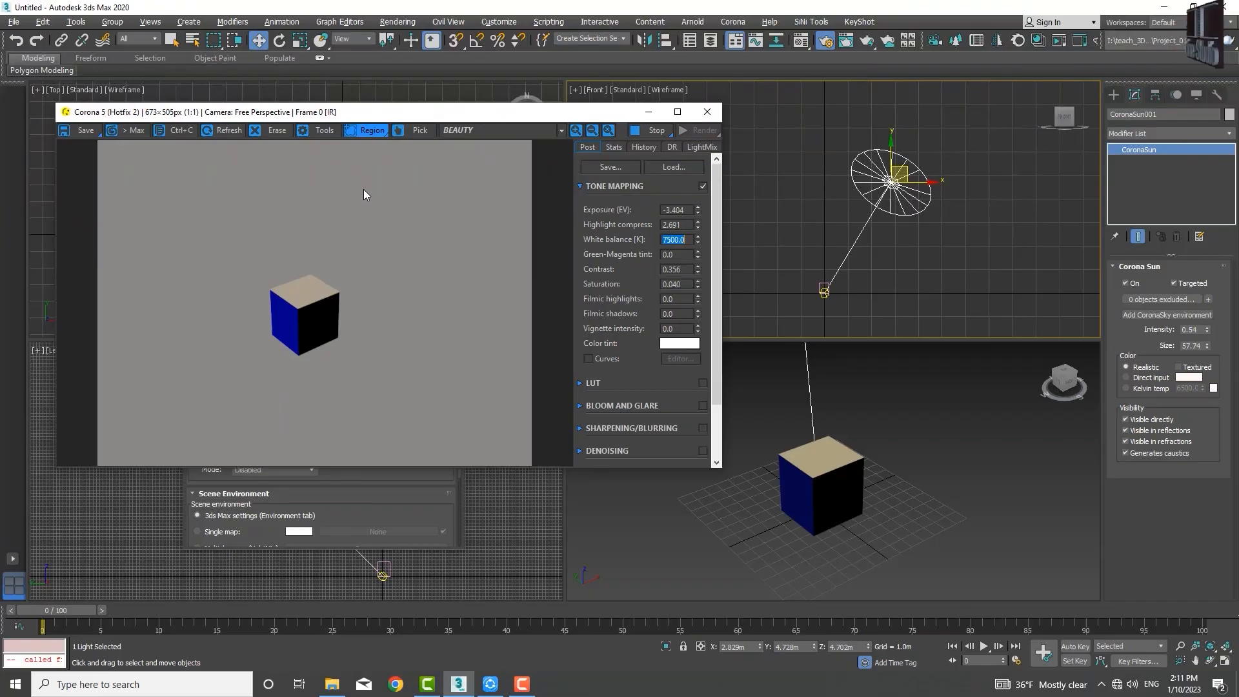
Draw a render region over the cube in the frame buffer, resize and reposition it, and delete it
{"action": "left_click", "coordinate": [335, 210]}
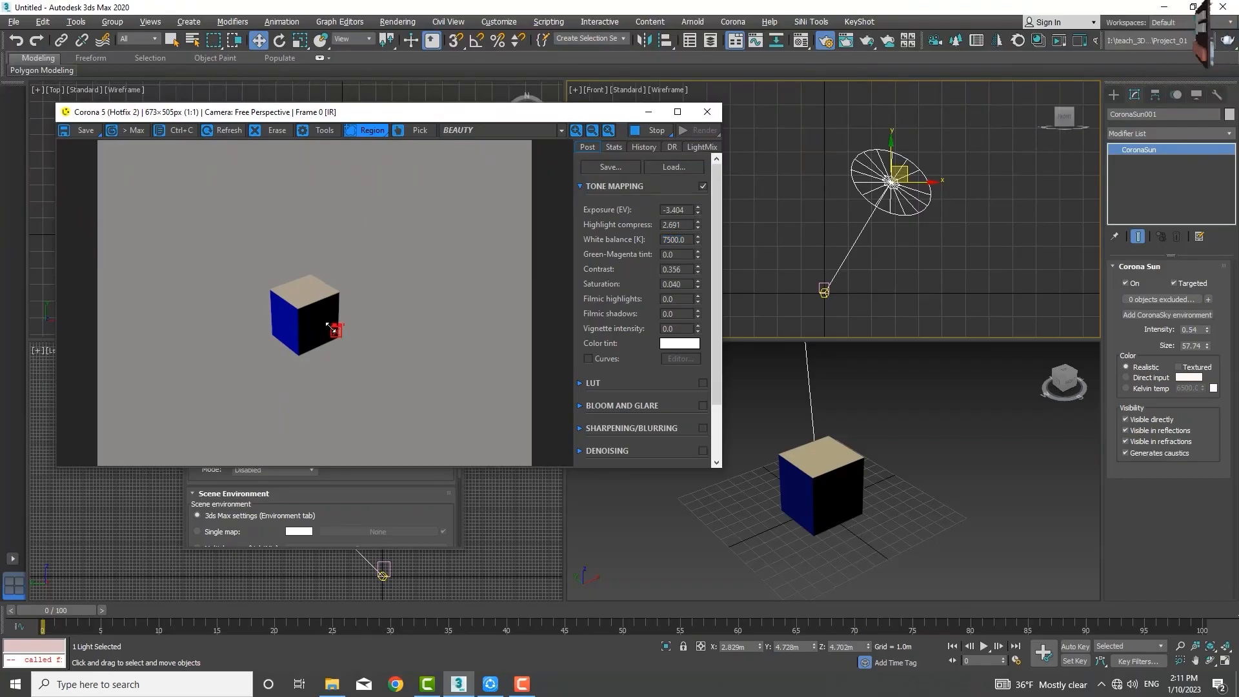
{"action": "left_click_drag", "start_coordinate": [343, 324], "coordinate": [260, 391]}
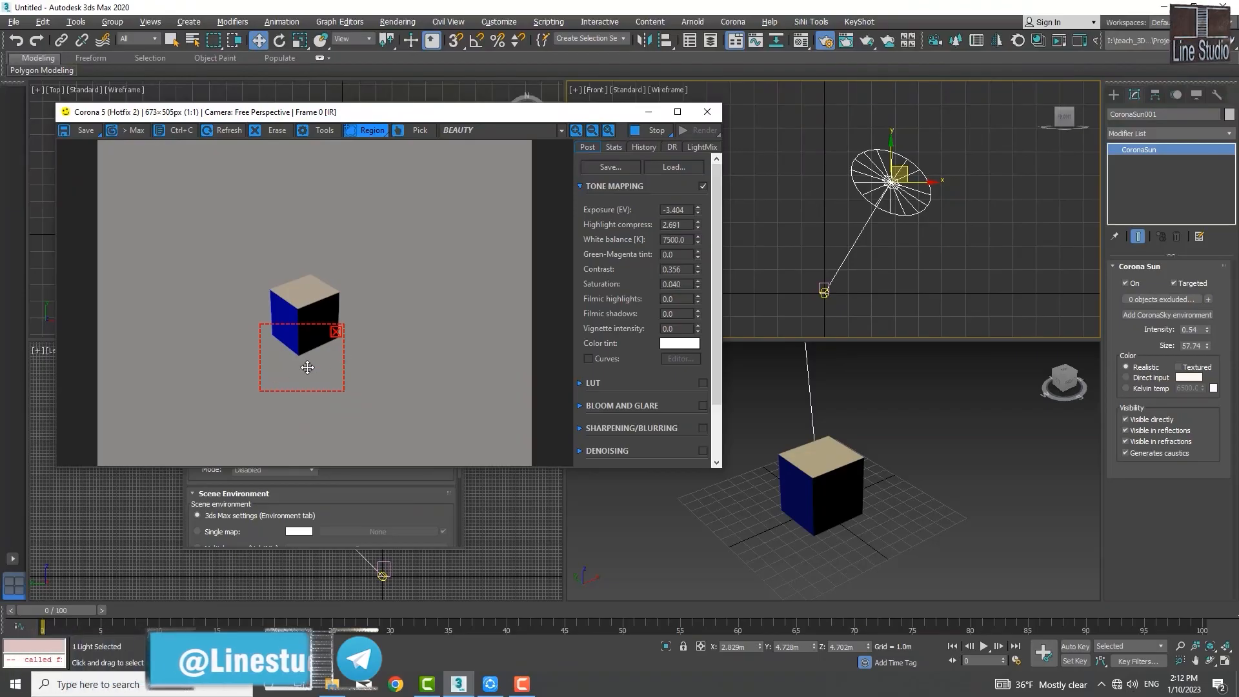
{"action": "left_click_drag", "start_coordinate": [307, 367], "coordinate": [268, 298]}
{"action": "left_click", "coordinate": [422, 229]}
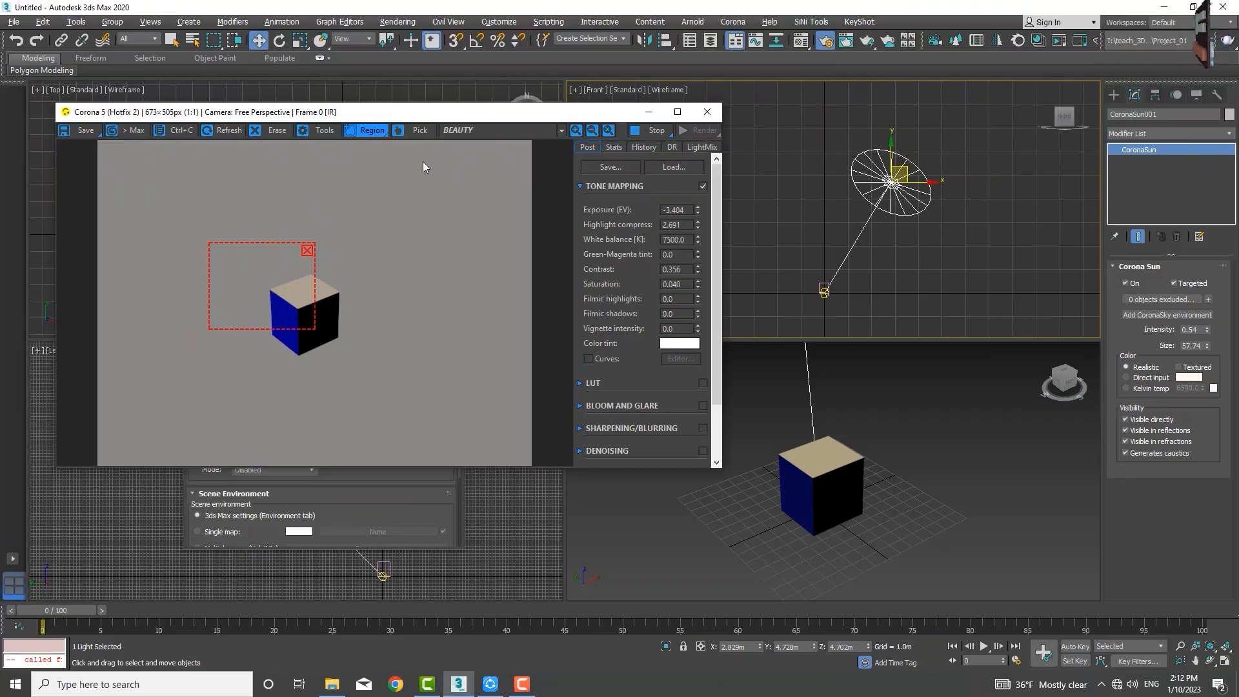
{"action": "left_click", "coordinate": [308, 251]}
Move the frame buffer window aside to uncover the Corona scene settings in Render Setup
{"action": "left_click_drag", "start_coordinate": [391, 117], "coordinate": [737, 161]}
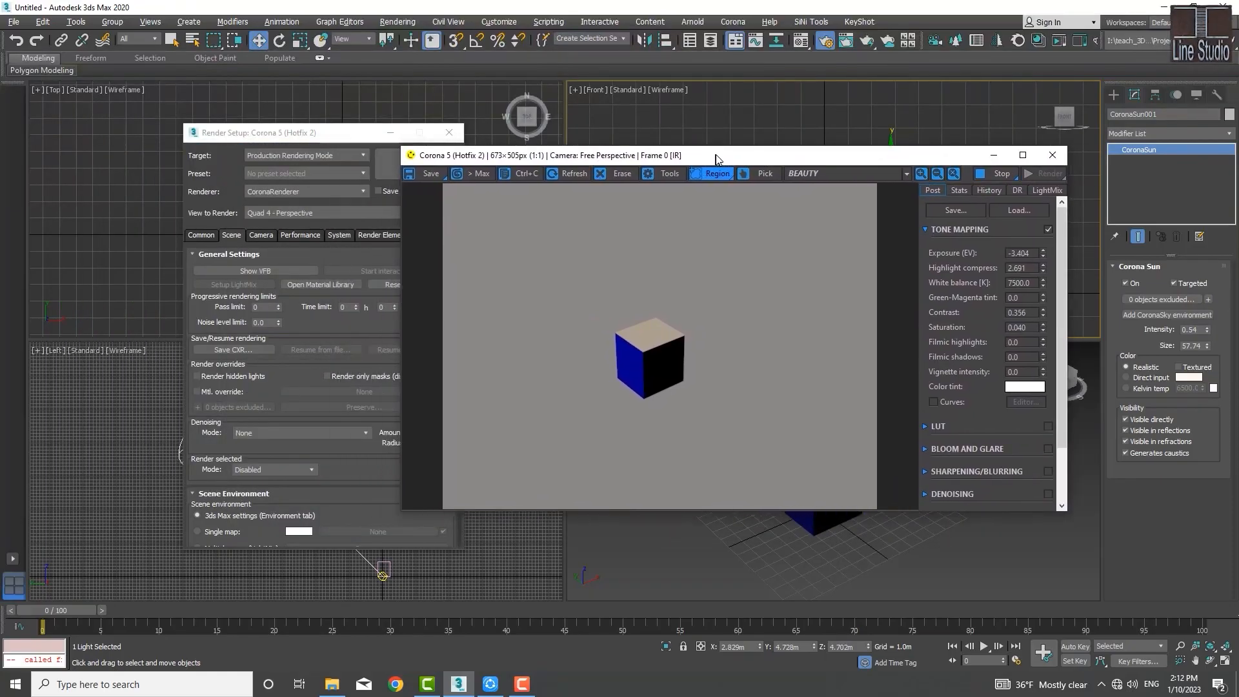
Put the frame buffer away and add a CMasking_ID render element to the Corona renderer in Render Setup
{"action": "left_click", "coordinate": [995, 157]}
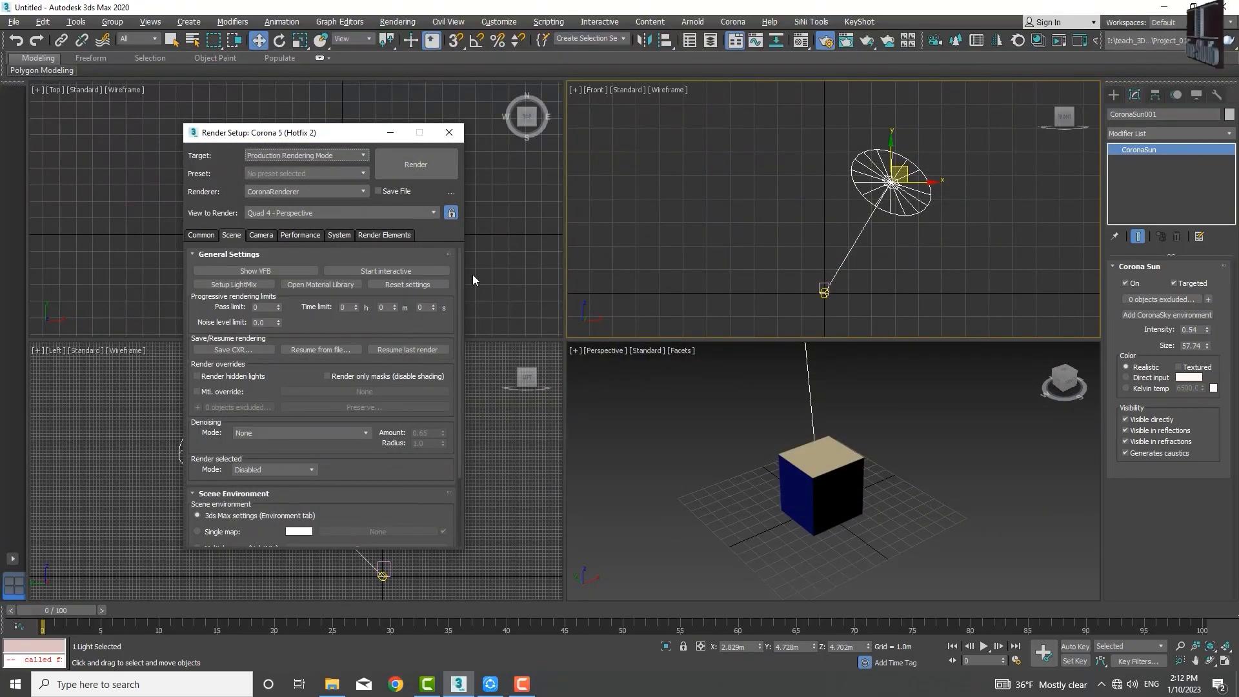
{"action": "left_click_drag", "start_coordinate": [352, 307], "coordinate": [347, 371]}
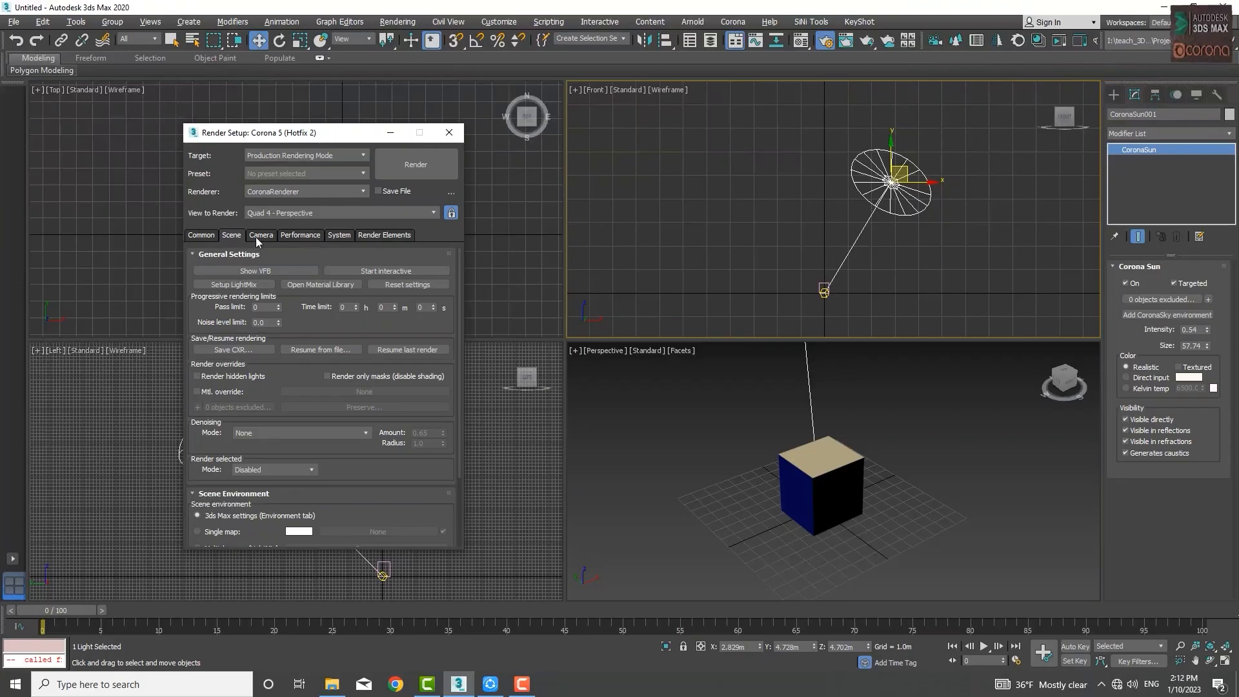
{"action": "left_click", "coordinate": [375, 236]}
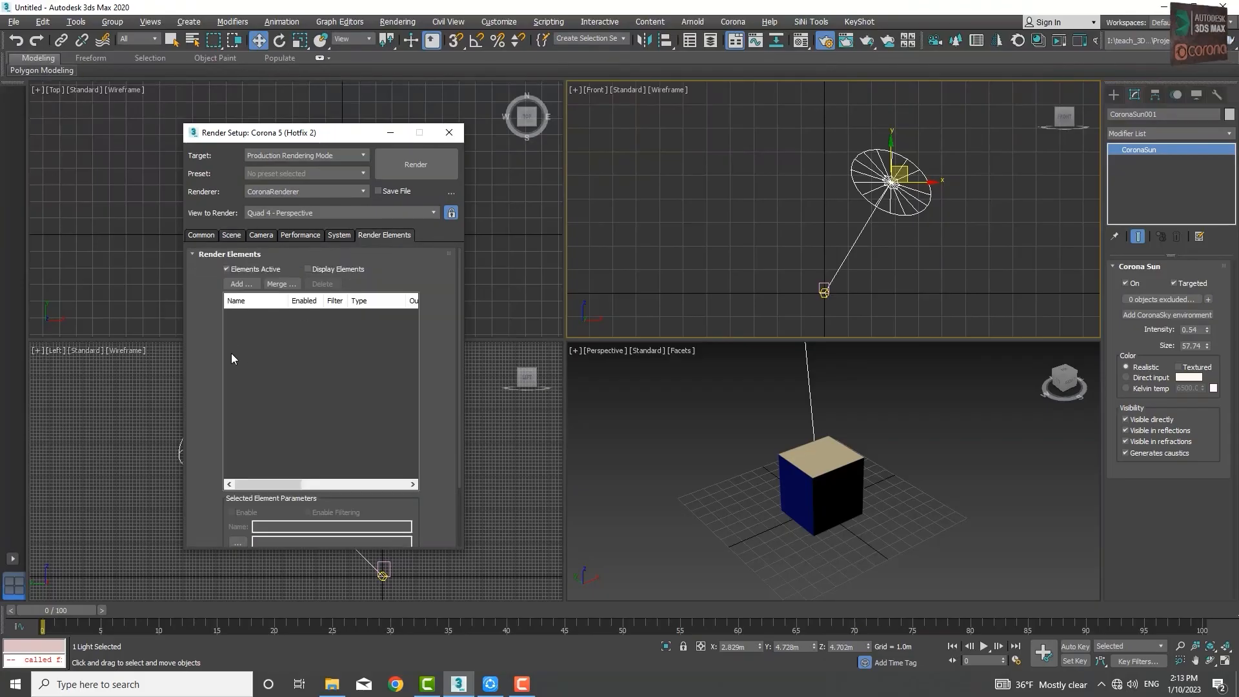
{"action": "scroll", "coordinate": [319, 415], "scroll_direction": "right", "scroll_amount": 2}
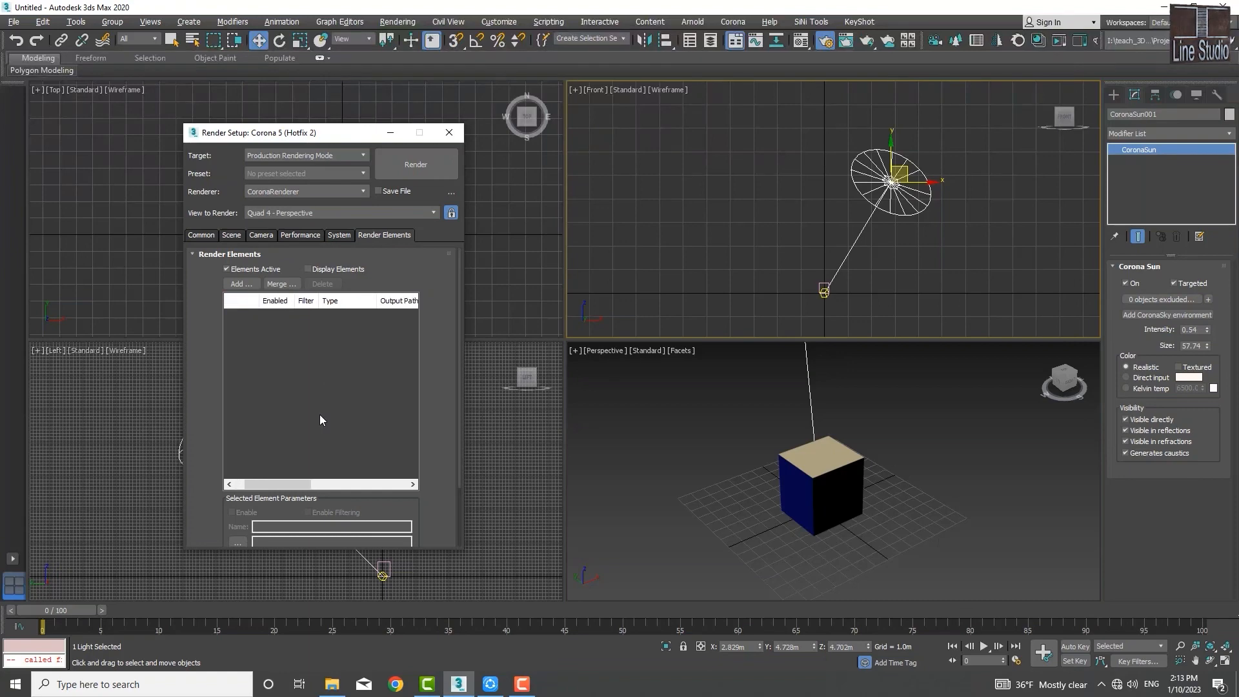
{"action": "scroll", "coordinate": [320, 415], "scroll_direction": "left", "scroll_amount": 2}
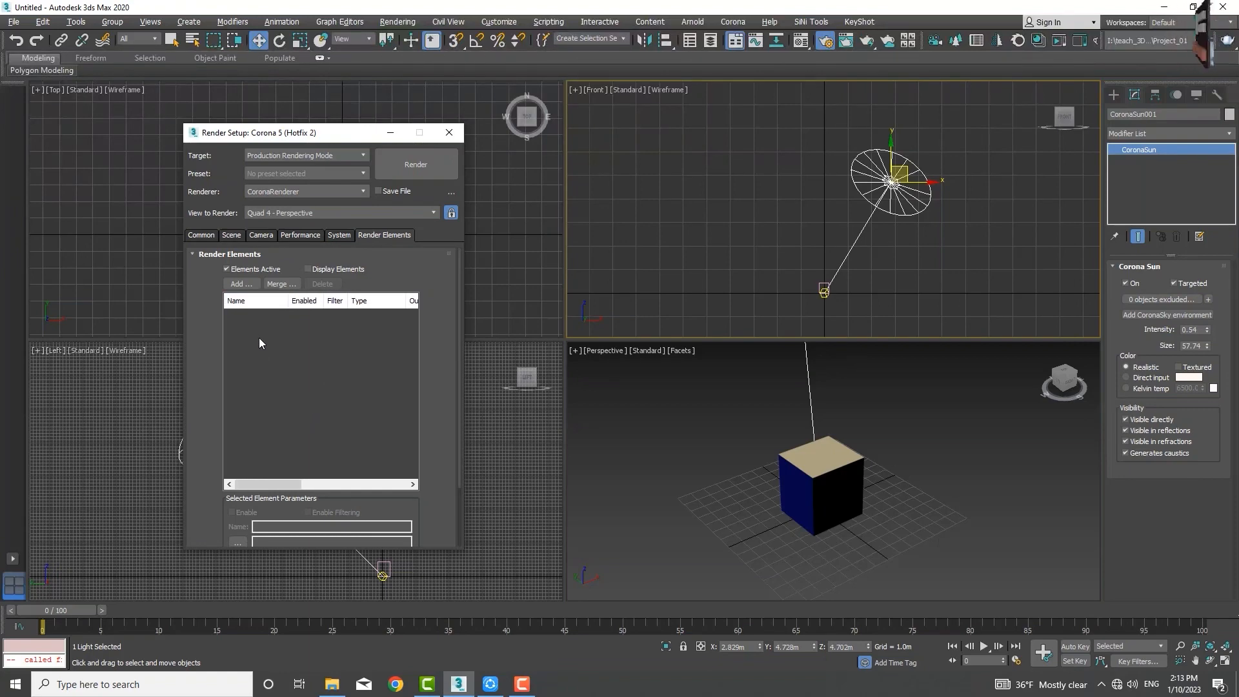
{"action": "left_click", "coordinate": [241, 285]}
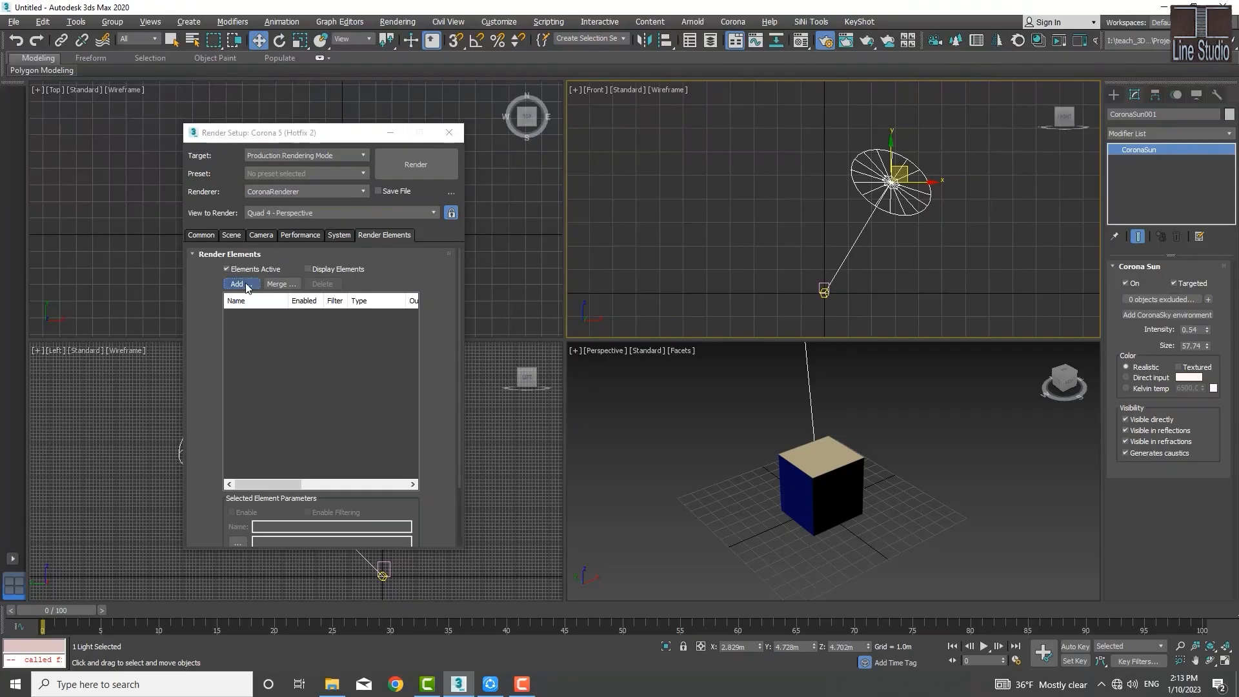
{"action": "scroll", "coordinate": [280, 297], "scroll_direction": "down", "scroll_amount": 3}
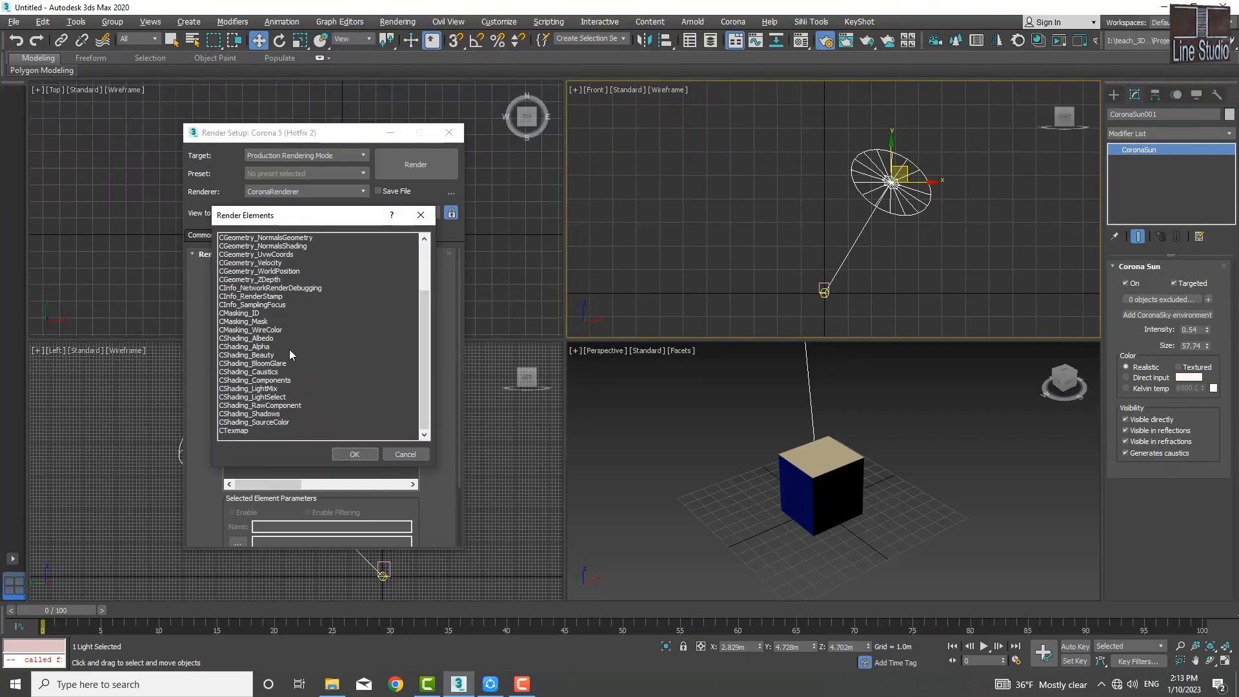
{"action": "left_click", "coordinate": [235, 315]}
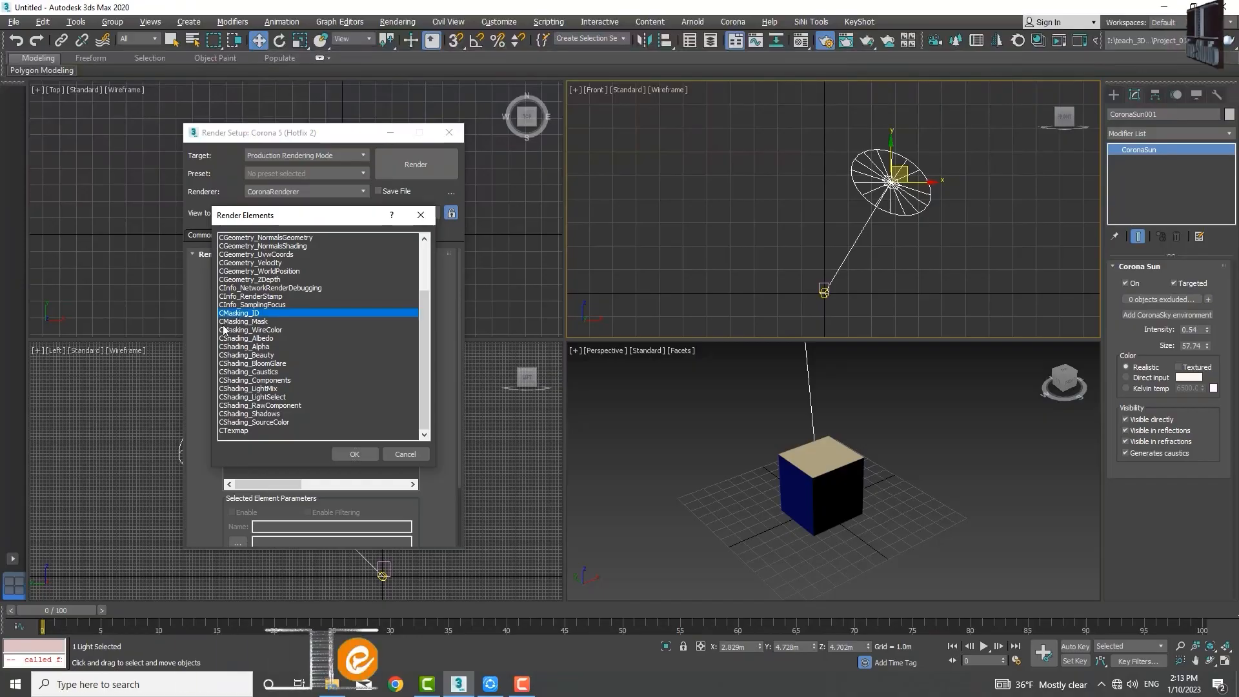
{"action": "double_click", "coordinate": [236, 315]}
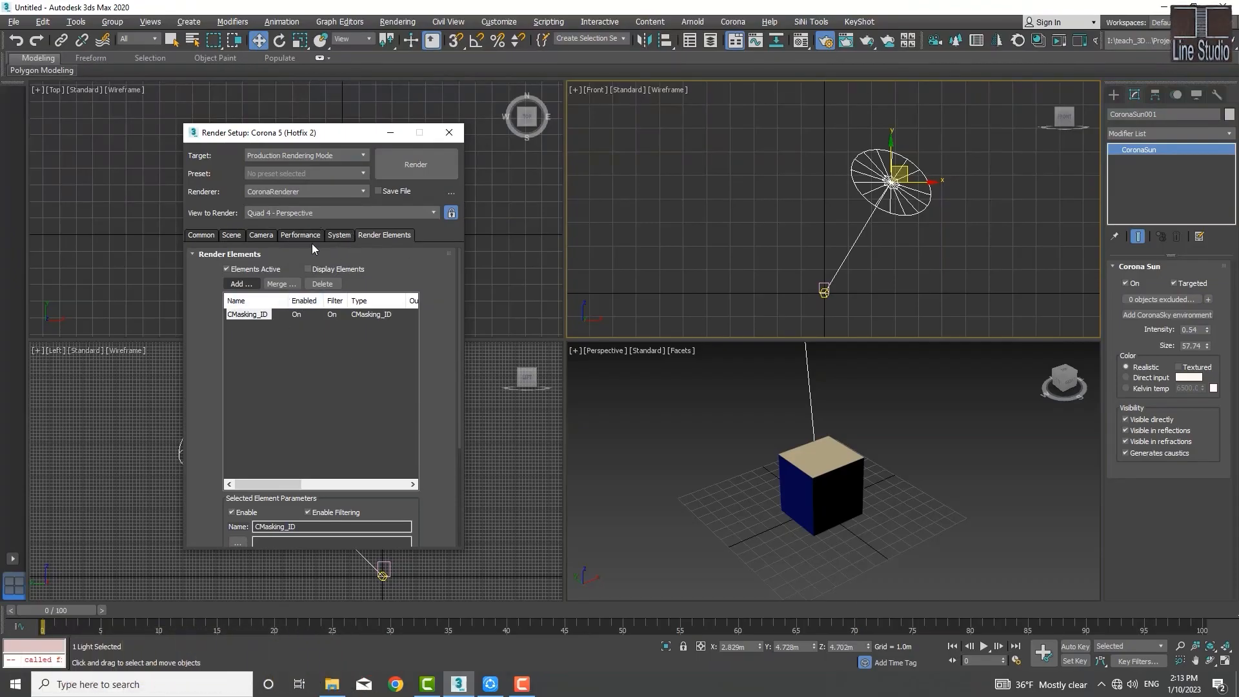
Start interactive rendering and view the CMasking_ID pass and the Alpha pass of the cube in the frame buffer
{"action": "left_click", "coordinate": [234, 236]}
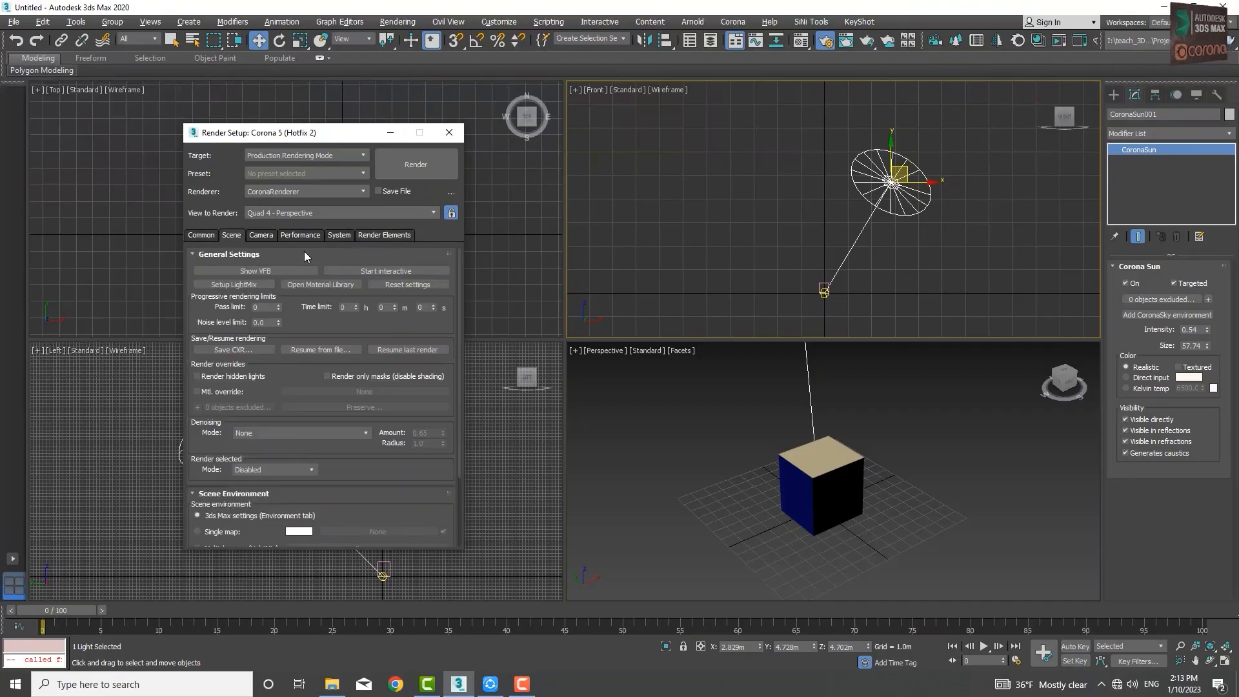
{"action": "left_click", "coordinate": [397, 270]}
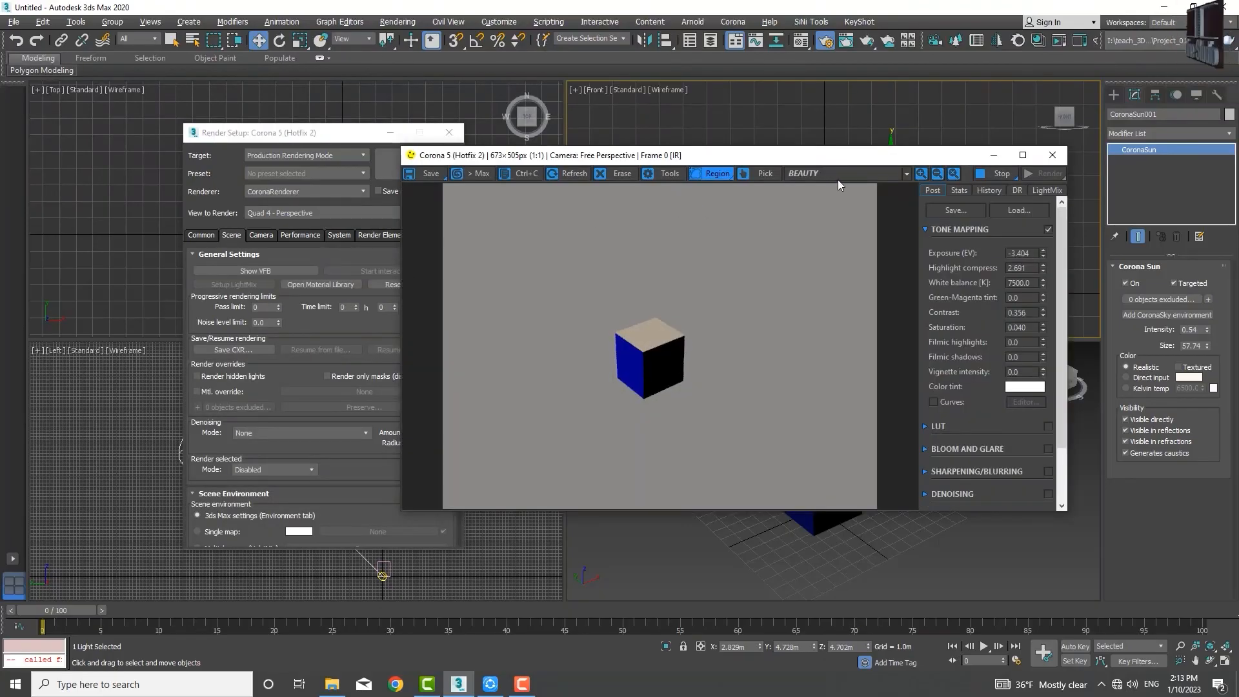
{"action": "left_click", "coordinate": [858, 173]}
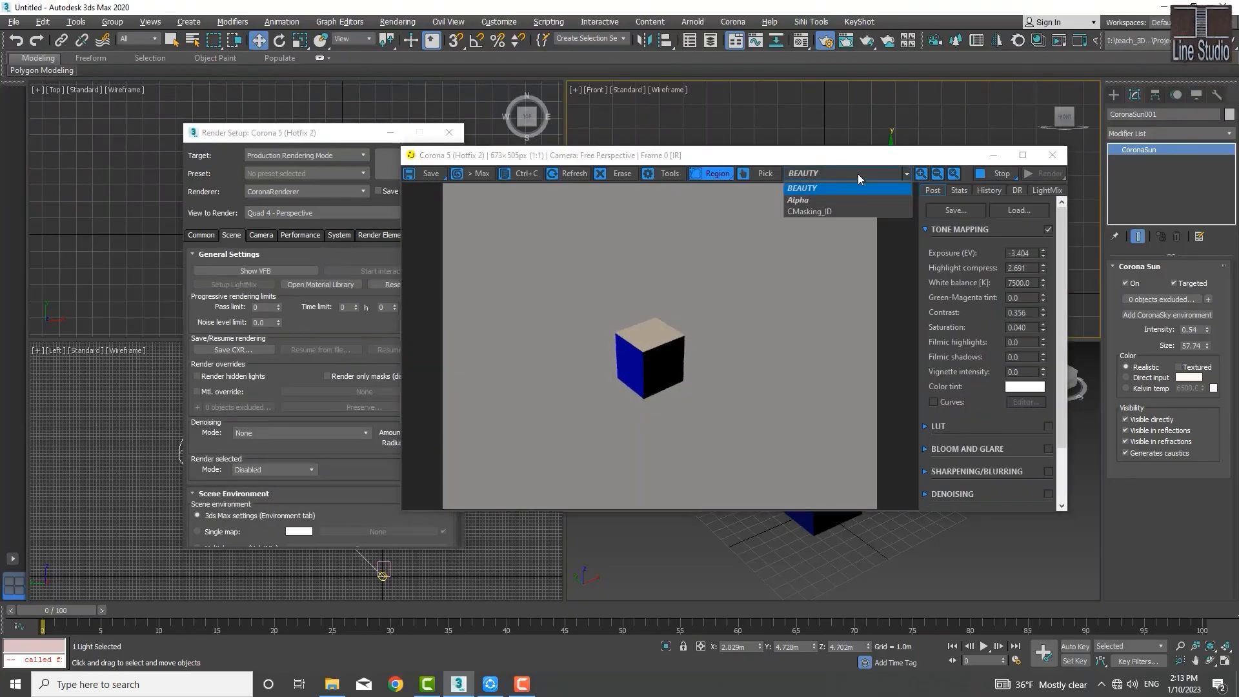
{"action": "left_click", "coordinate": [807, 212]}
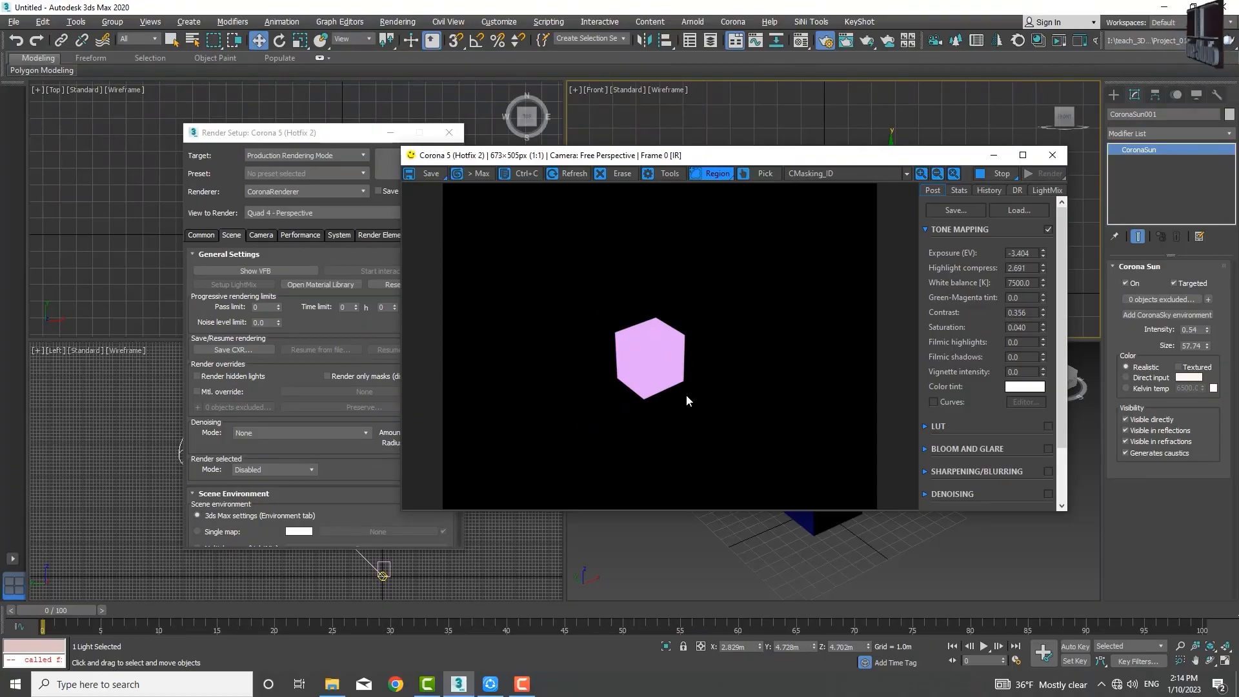
{"action": "left_click", "coordinate": [842, 173]}
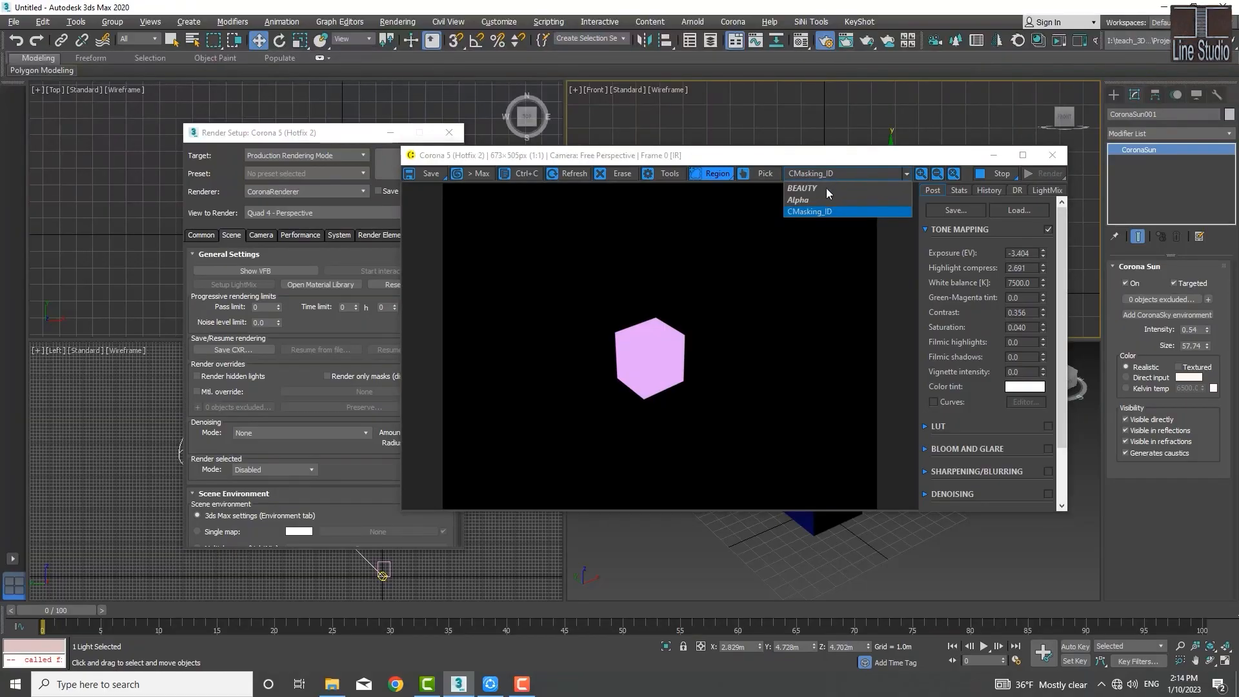
{"action": "left_click", "coordinate": [820, 196]}
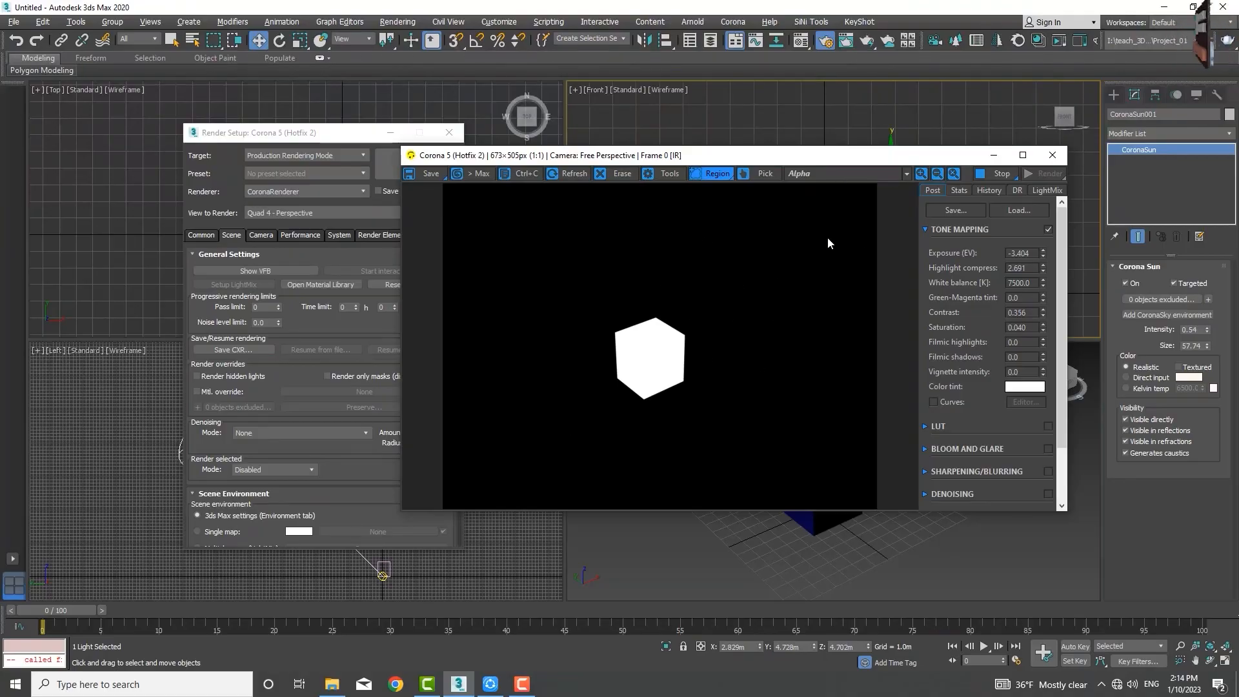
Close the frame buffer and move the Render Setup window aside to uncover the sun in the Top viewport
{"action": "left_click", "coordinate": [1054, 156]}
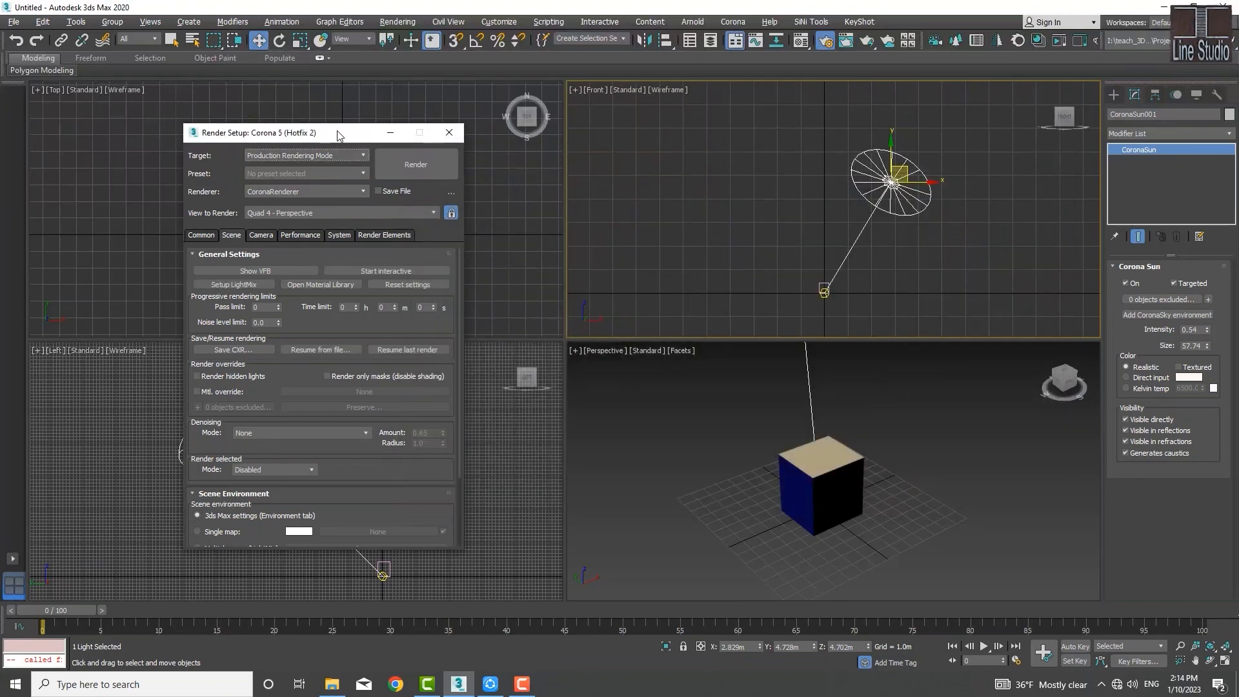
{"action": "left_click_drag", "start_coordinate": [336, 132], "coordinate": [202, 129]}
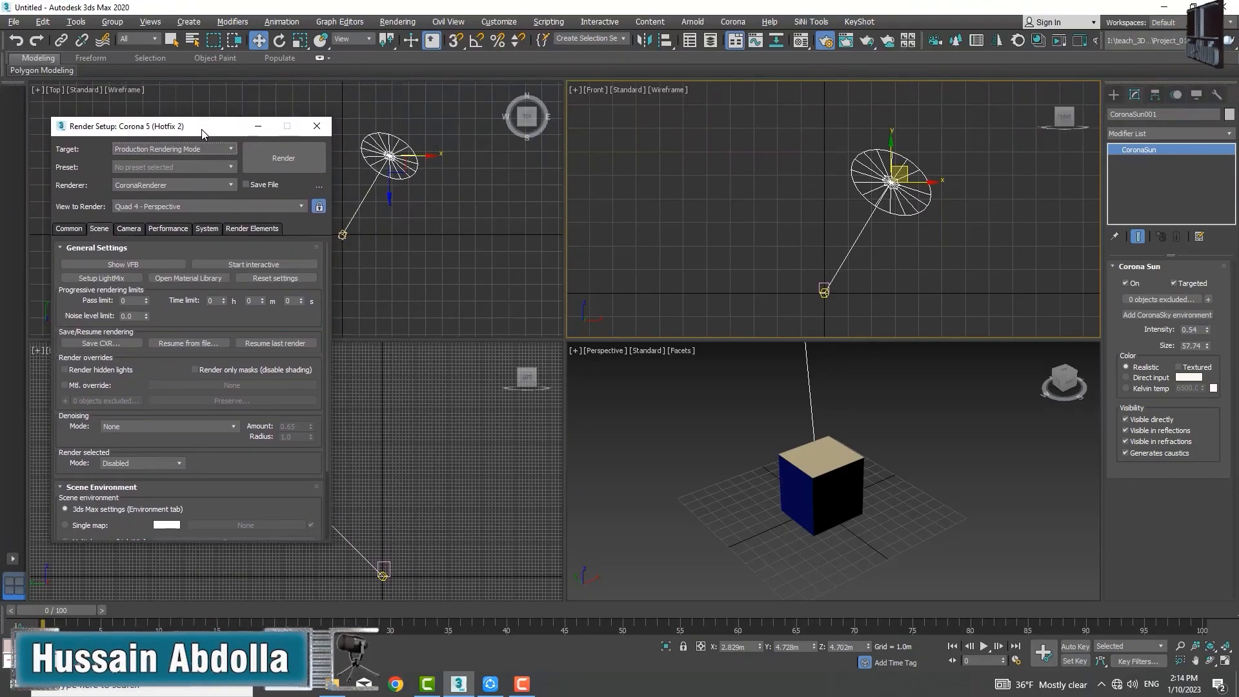